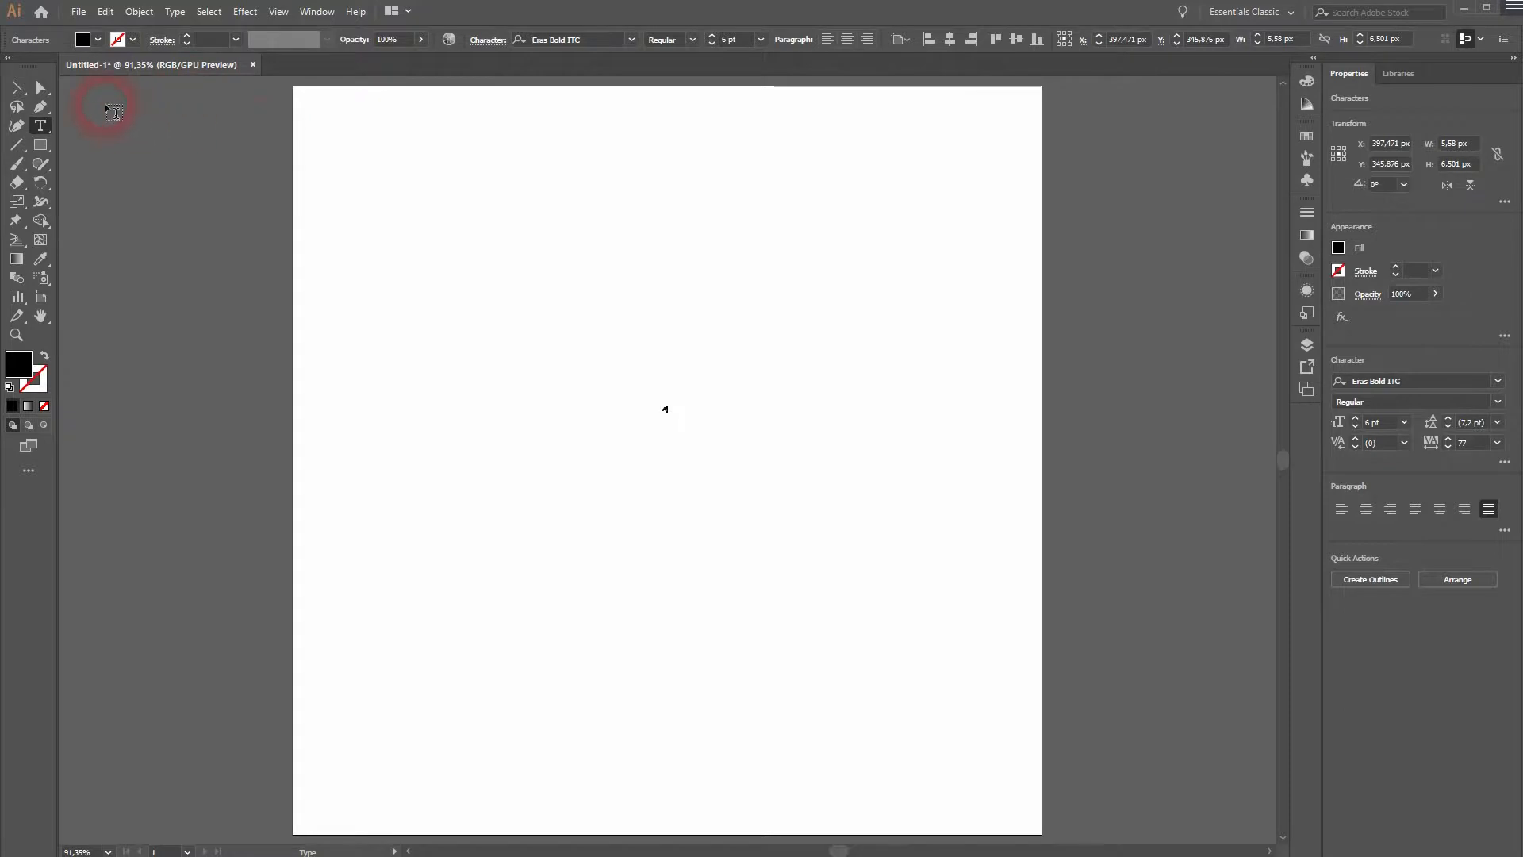
# Scale the tiny letter A up to about 530 by 618 px and place it near the middle of the artboard.
pyautogui.click(27, 88)
pyautogui.moveTo(673, 402); pyautogui.dragTo(1003, 163)
pyautogui.moveTo(803, 287); pyautogui.dragTo(1082, 128)
pyautogui.moveTo(766, 428); pyautogui.dragTo(783, 511)
# Set the letter's font to Myriad Variable Concept in the Bold SemiExtended style.
pyautogui.click(1499, 402)
pyautogui.click(1465, 413)
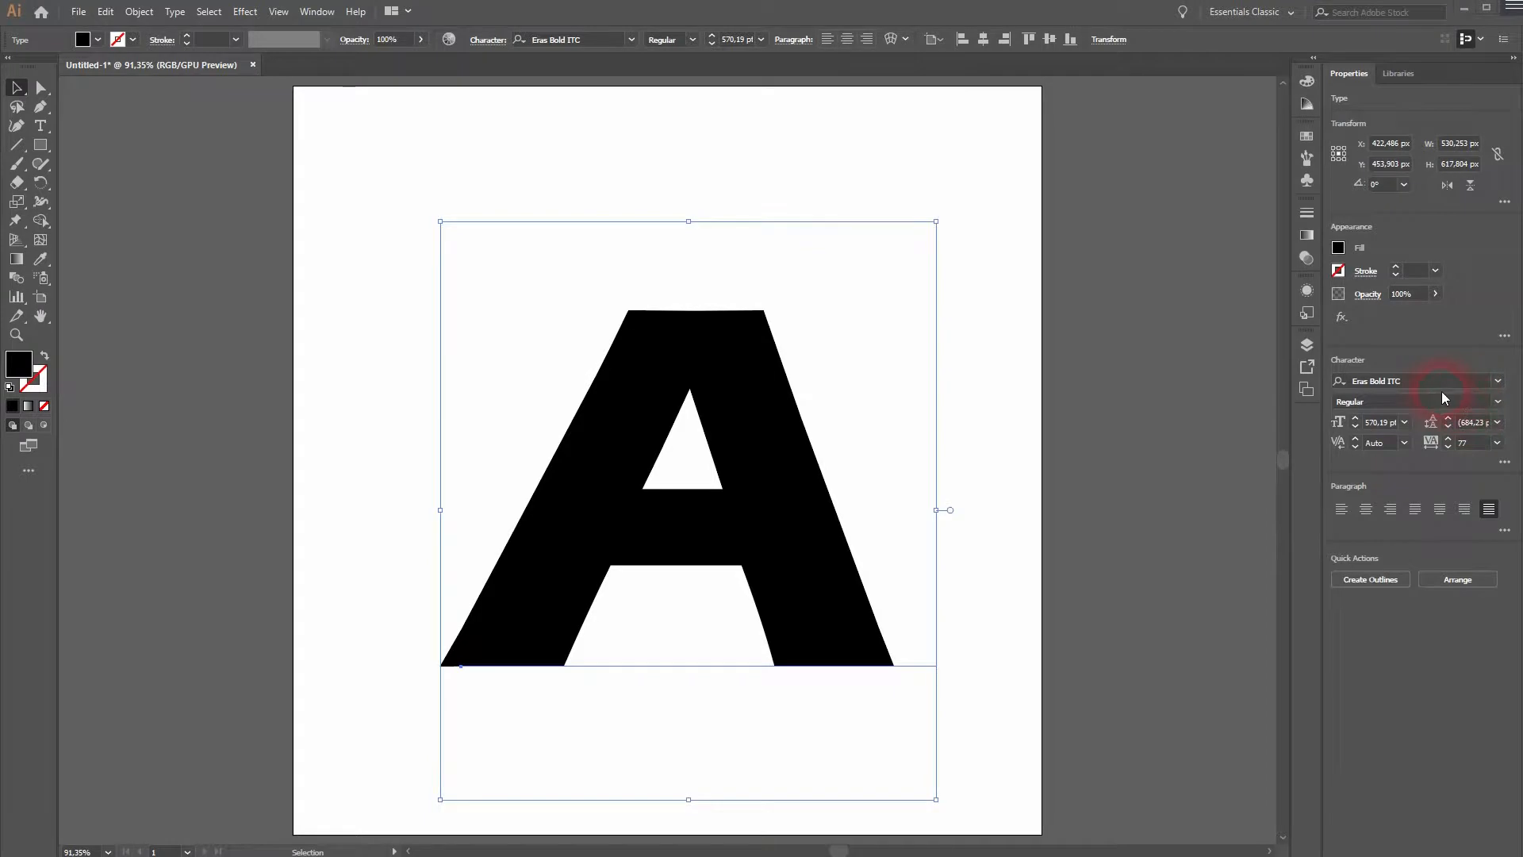
pyautogui.click(1447, 382)
pyautogui.click(1497, 381)
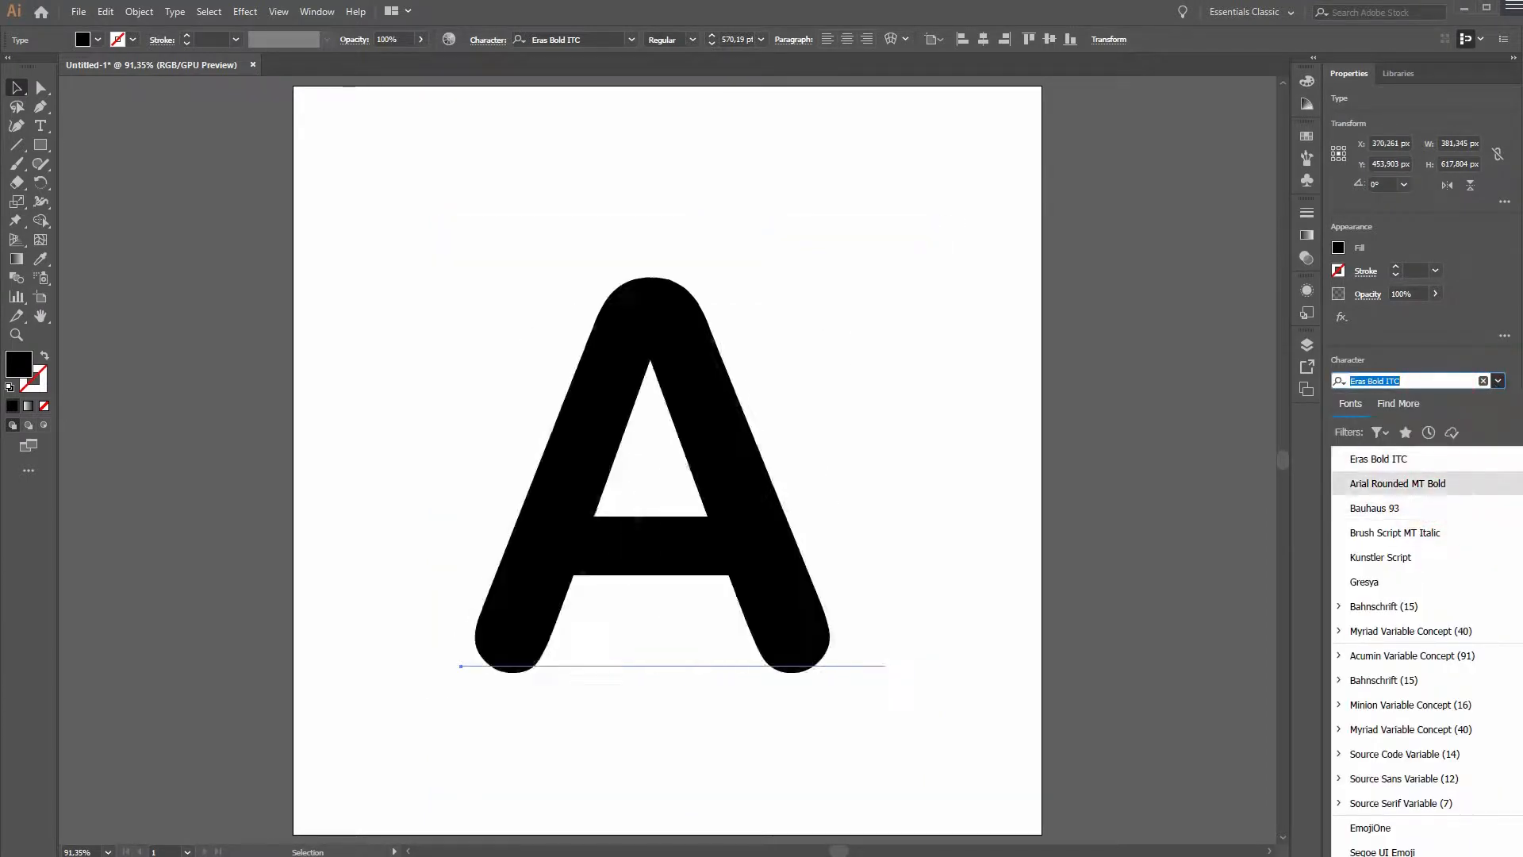
pyautogui.click(1421, 628)
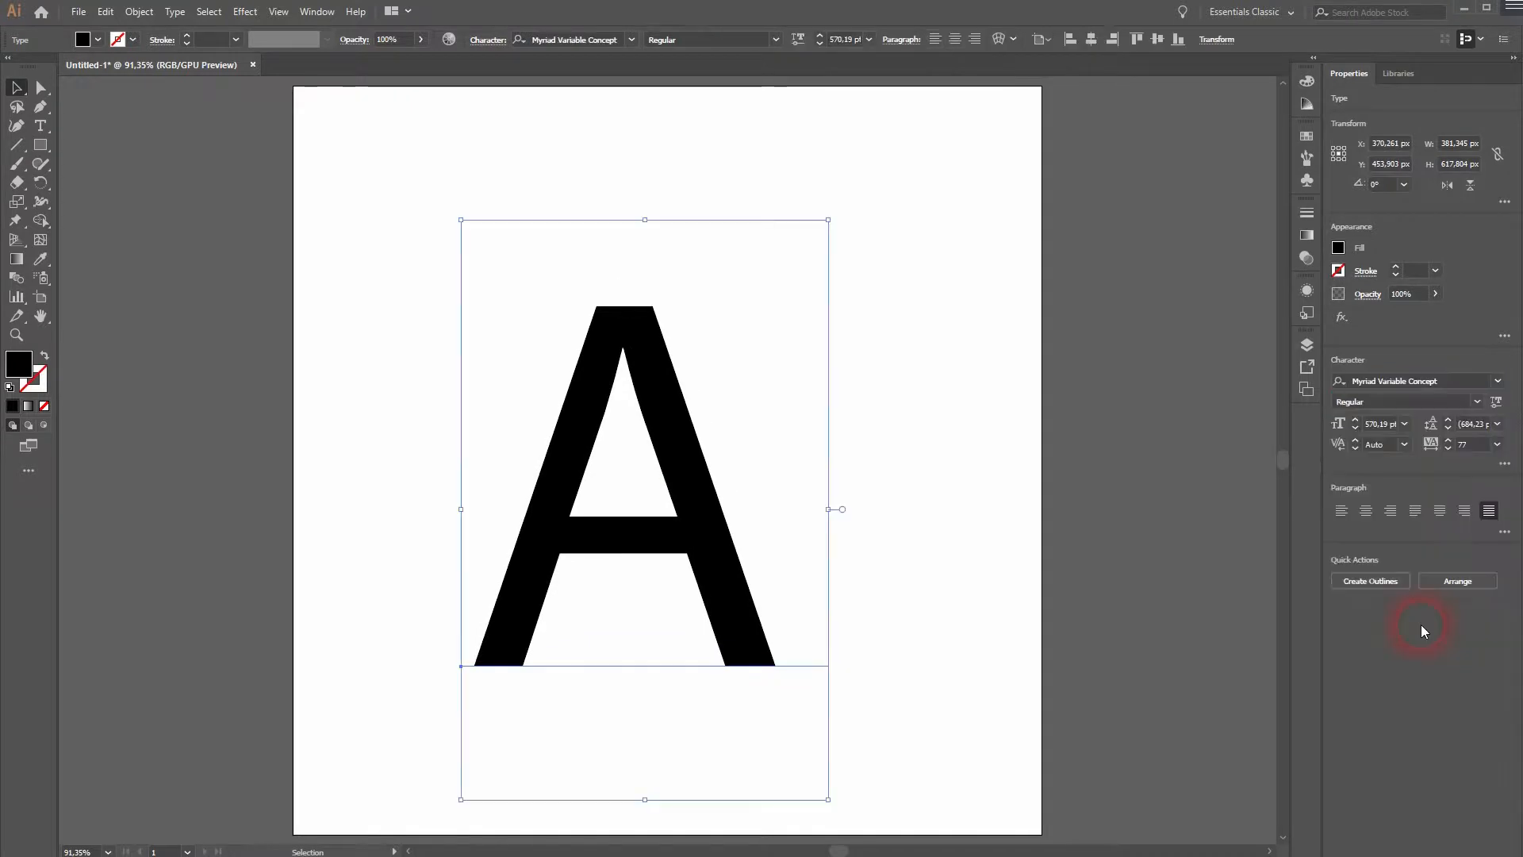
pyautogui.click(1475, 401)
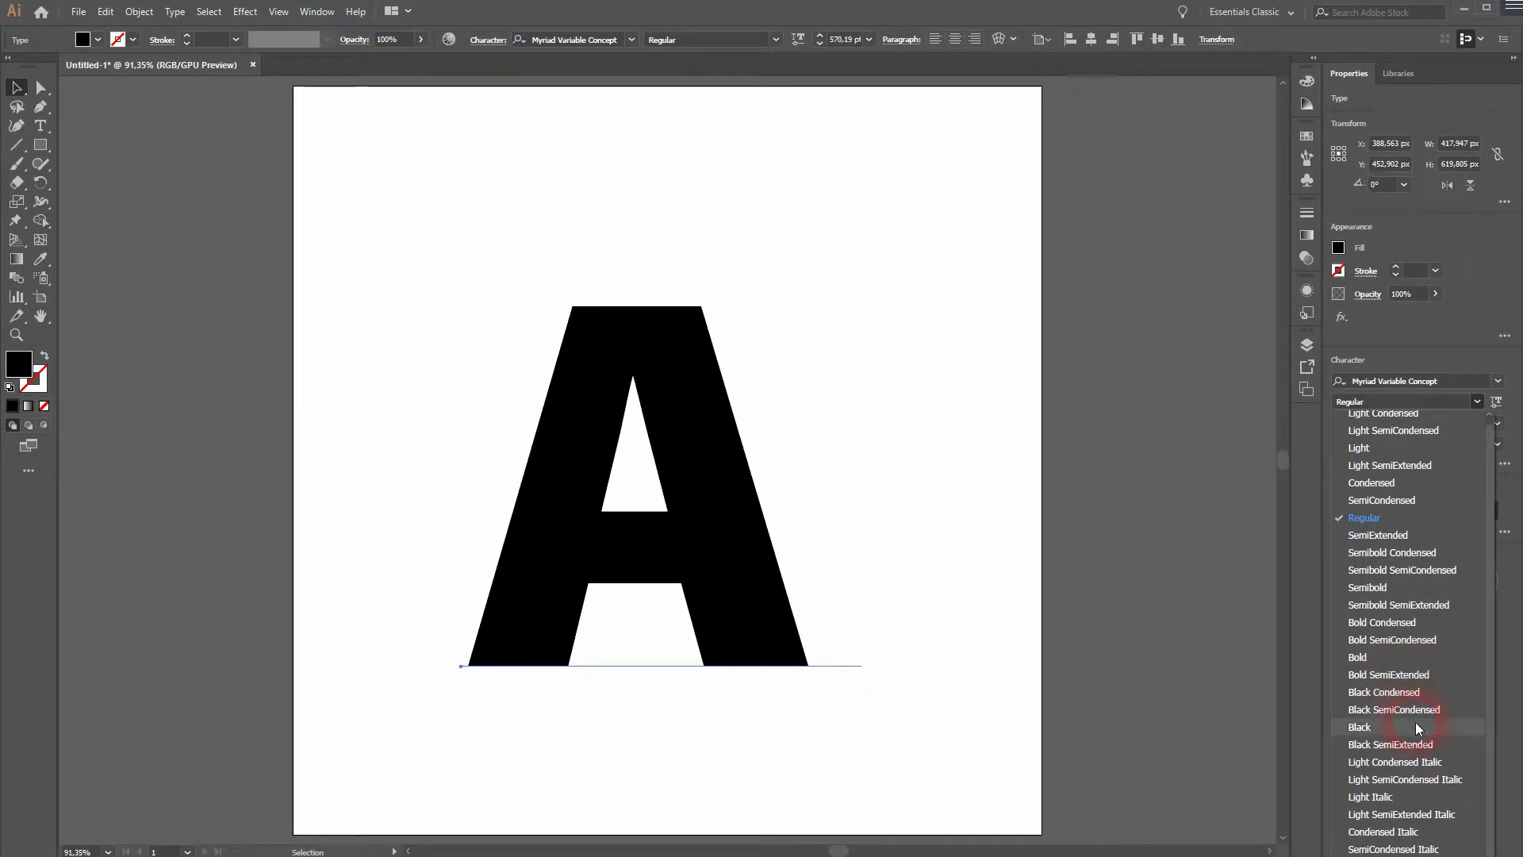
pyautogui.click(1402, 674)
# Center the letter A horizontally and vertically on the artboard.
pyautogui.click(645, 524)
pyautogui.click(1020, 39)
pyautogui.click(1091, 39)
pyautogui.click(1156, 39)
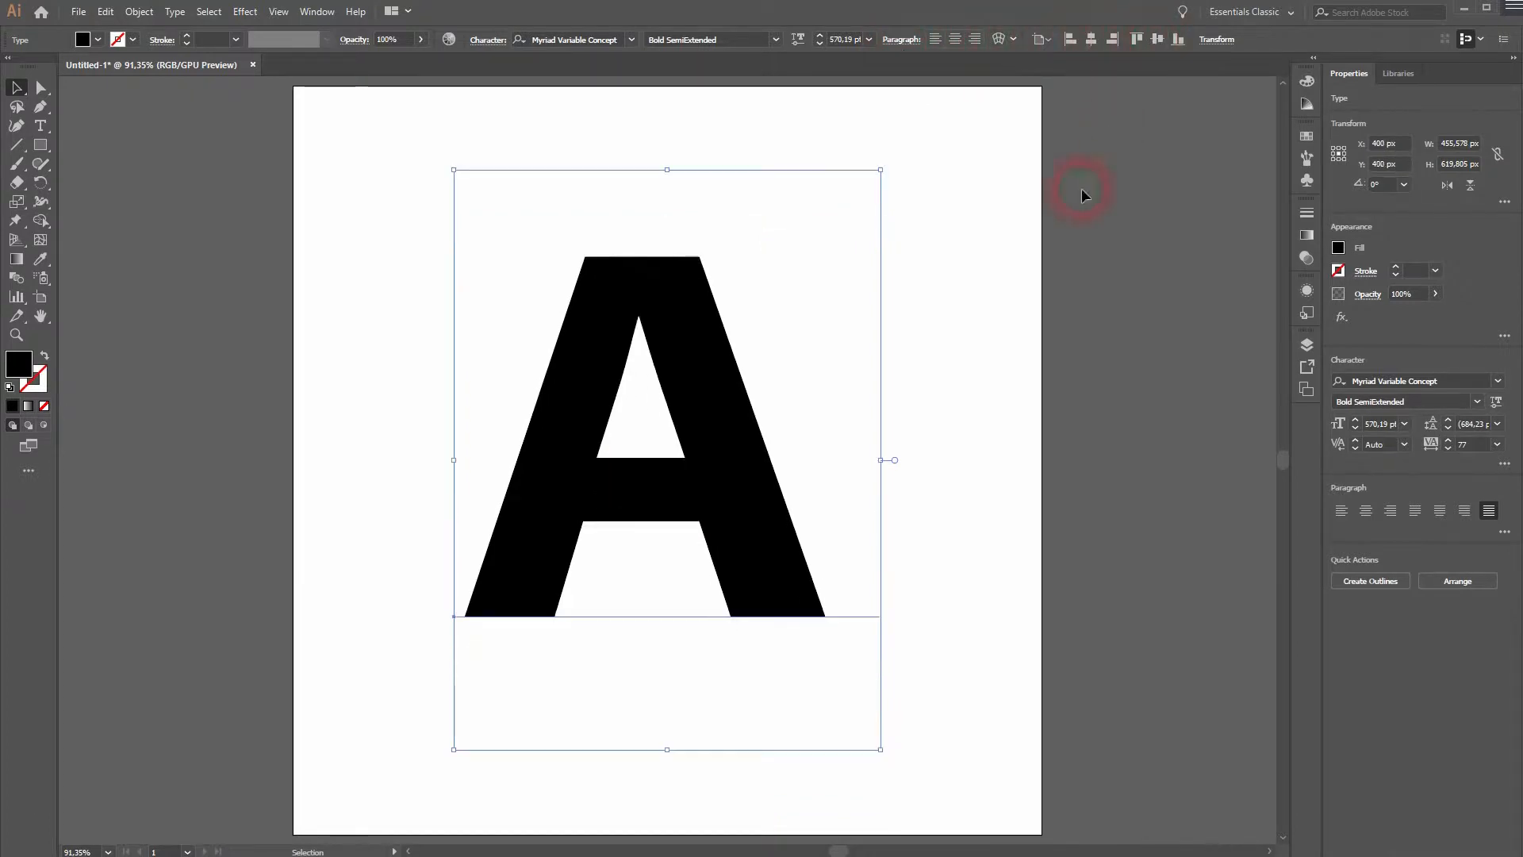
# Expand the letter A into vector shapes with both Object and Fill included.
pyautogui.click(145, 13)
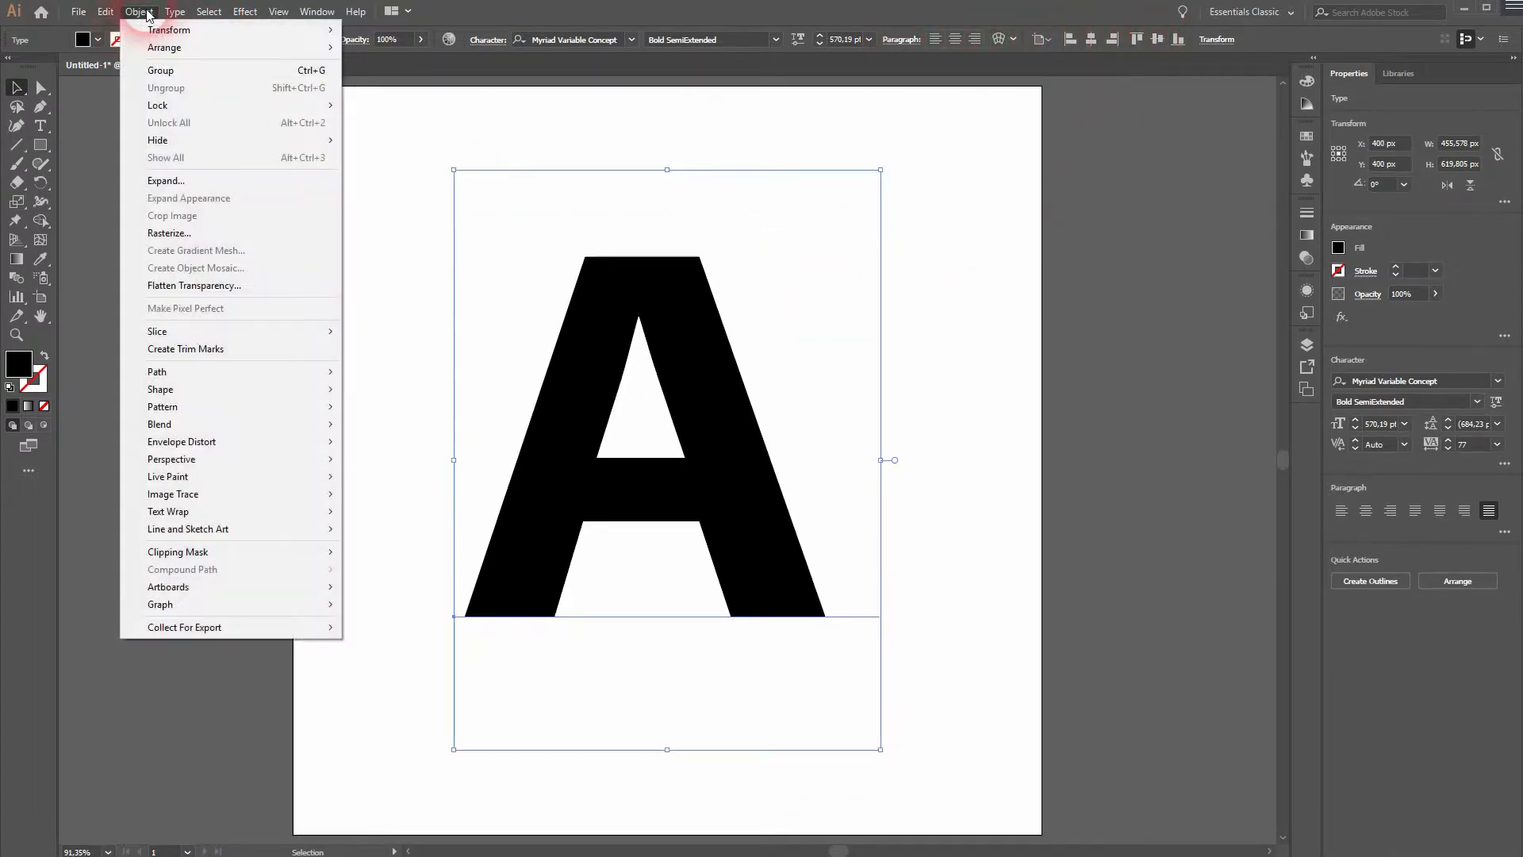
pyautogui.click(273, 184)
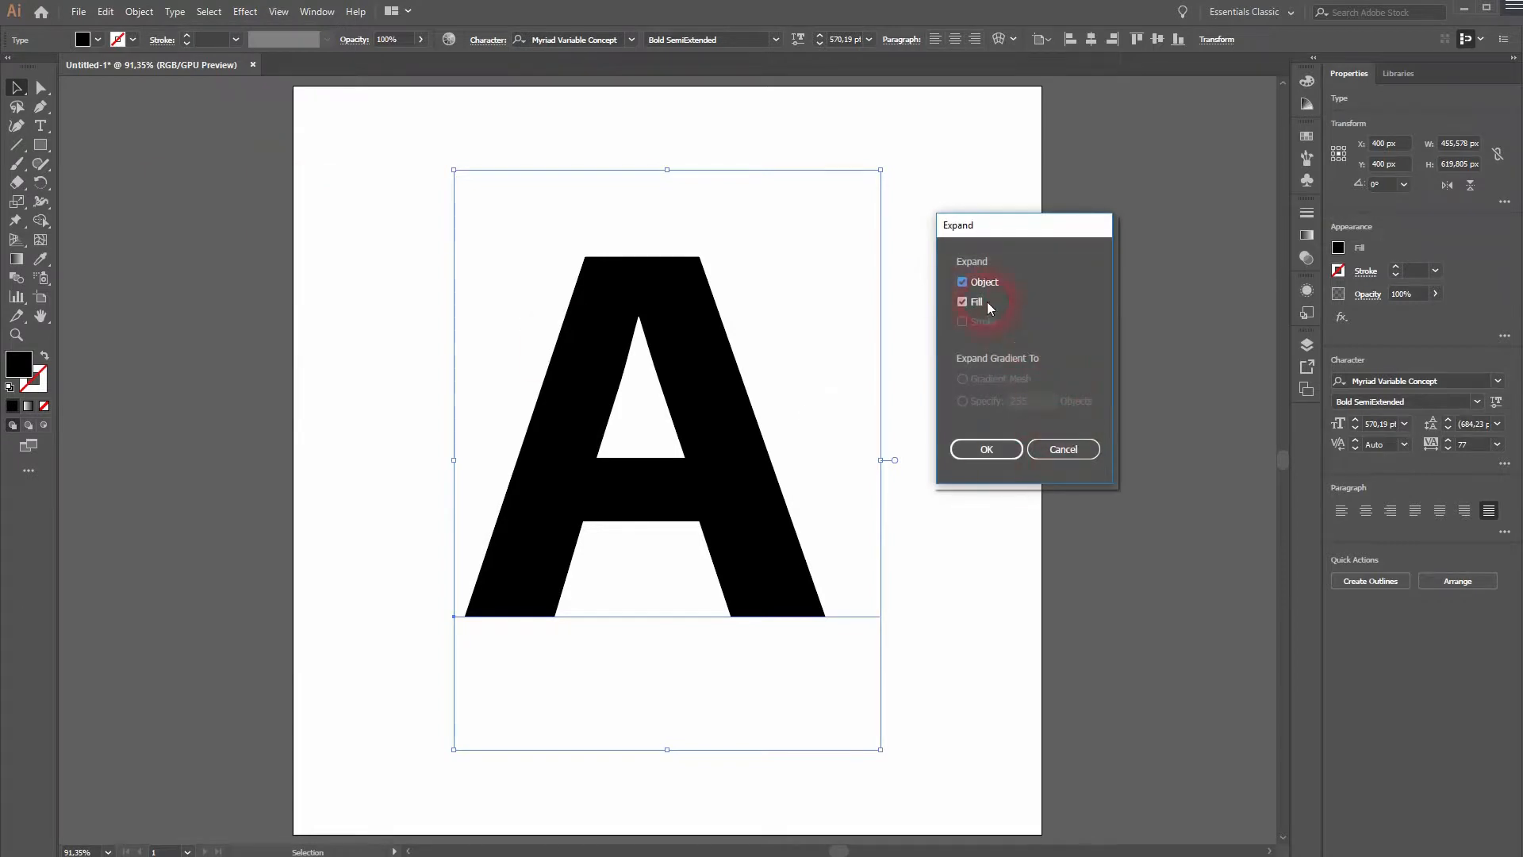
pyautogui.click(986, 449)
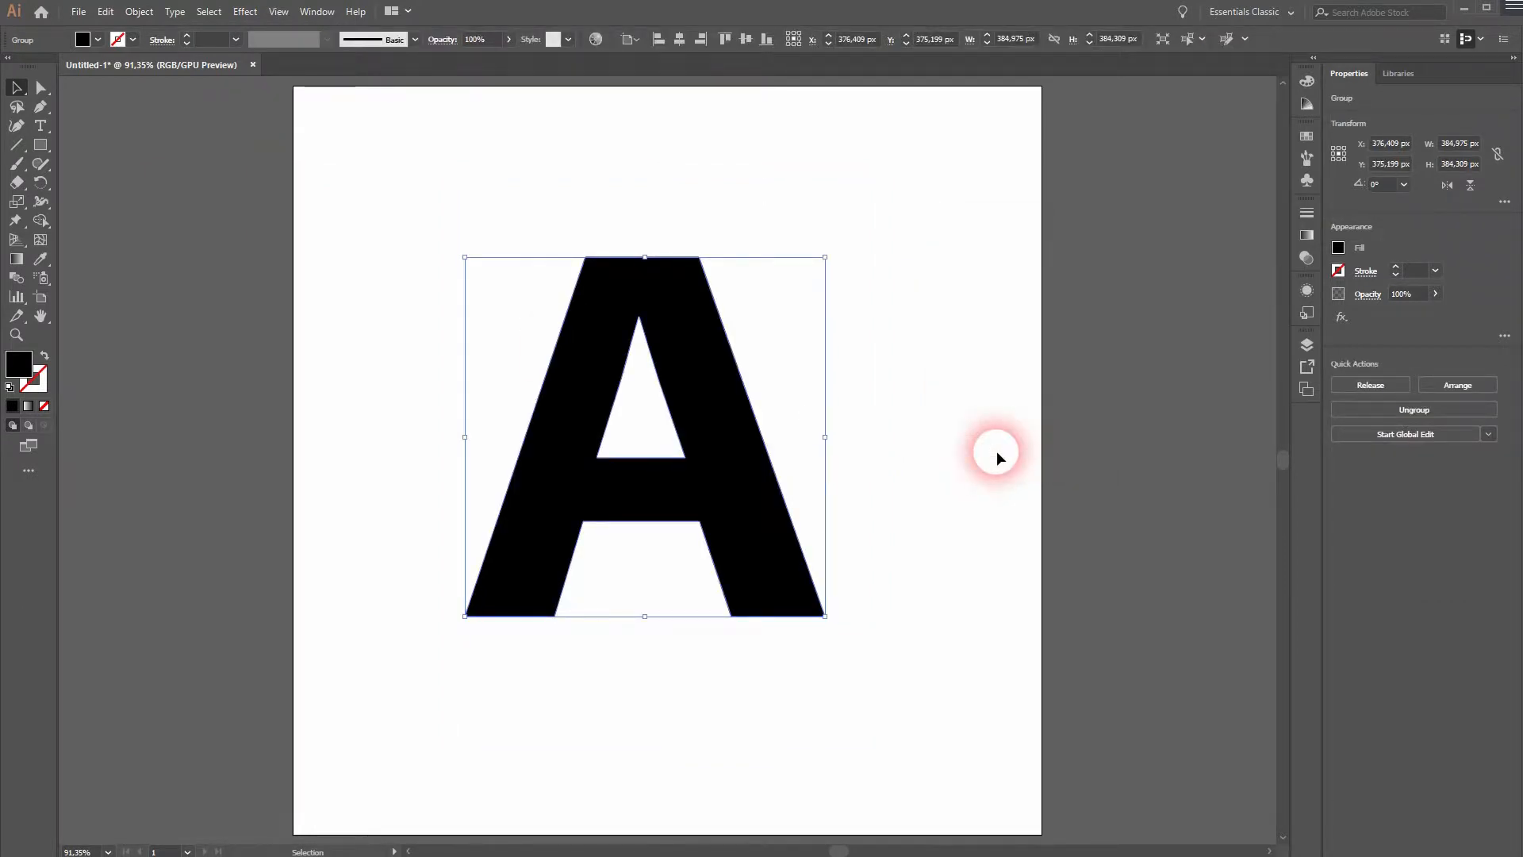
# Release the compound path of the expanded letter A.
pyautogui.click(151, 12)
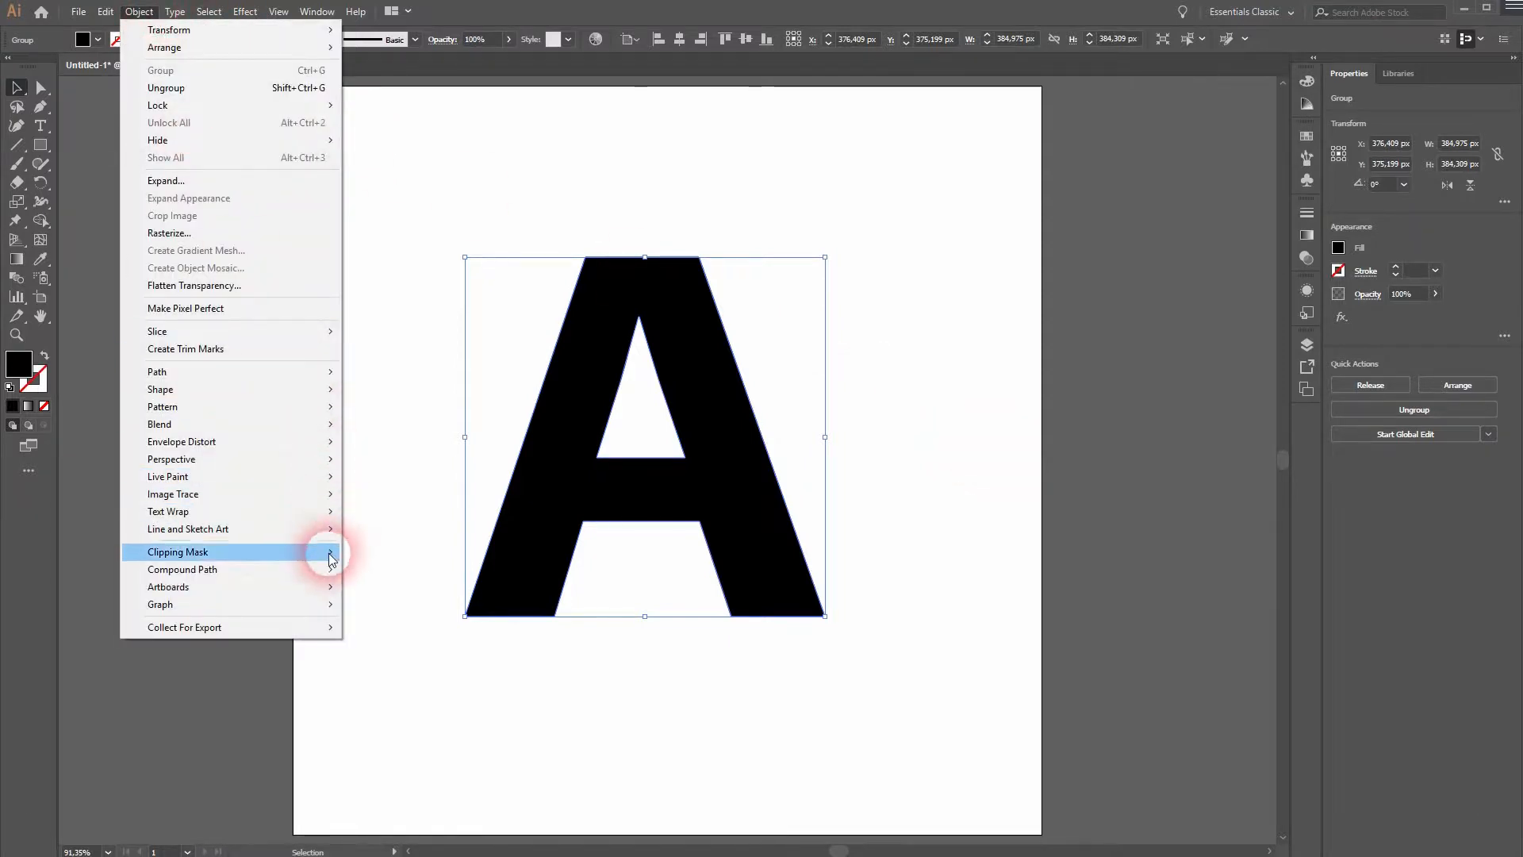
pyautogui.moveTo(272, 569)
pyautogui.click(402, 571)
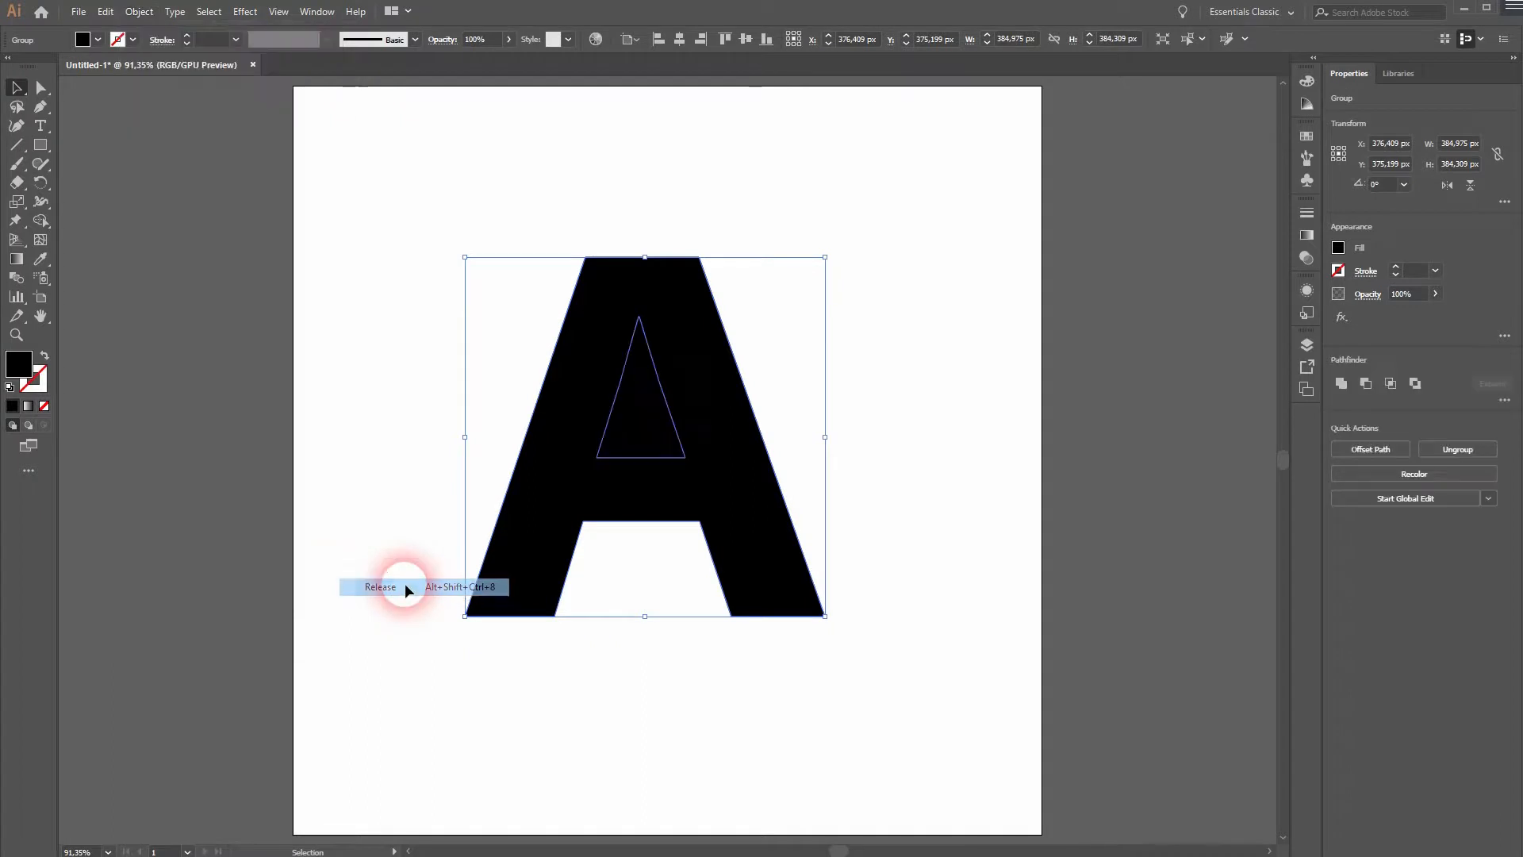
# Select the whole letter A and ungroup its outer shape from the inner triangle.
pyautogui.click(949, 521)
pyautogui.moveTo(425, 673); pyautogui.dragTo(1020, 255)
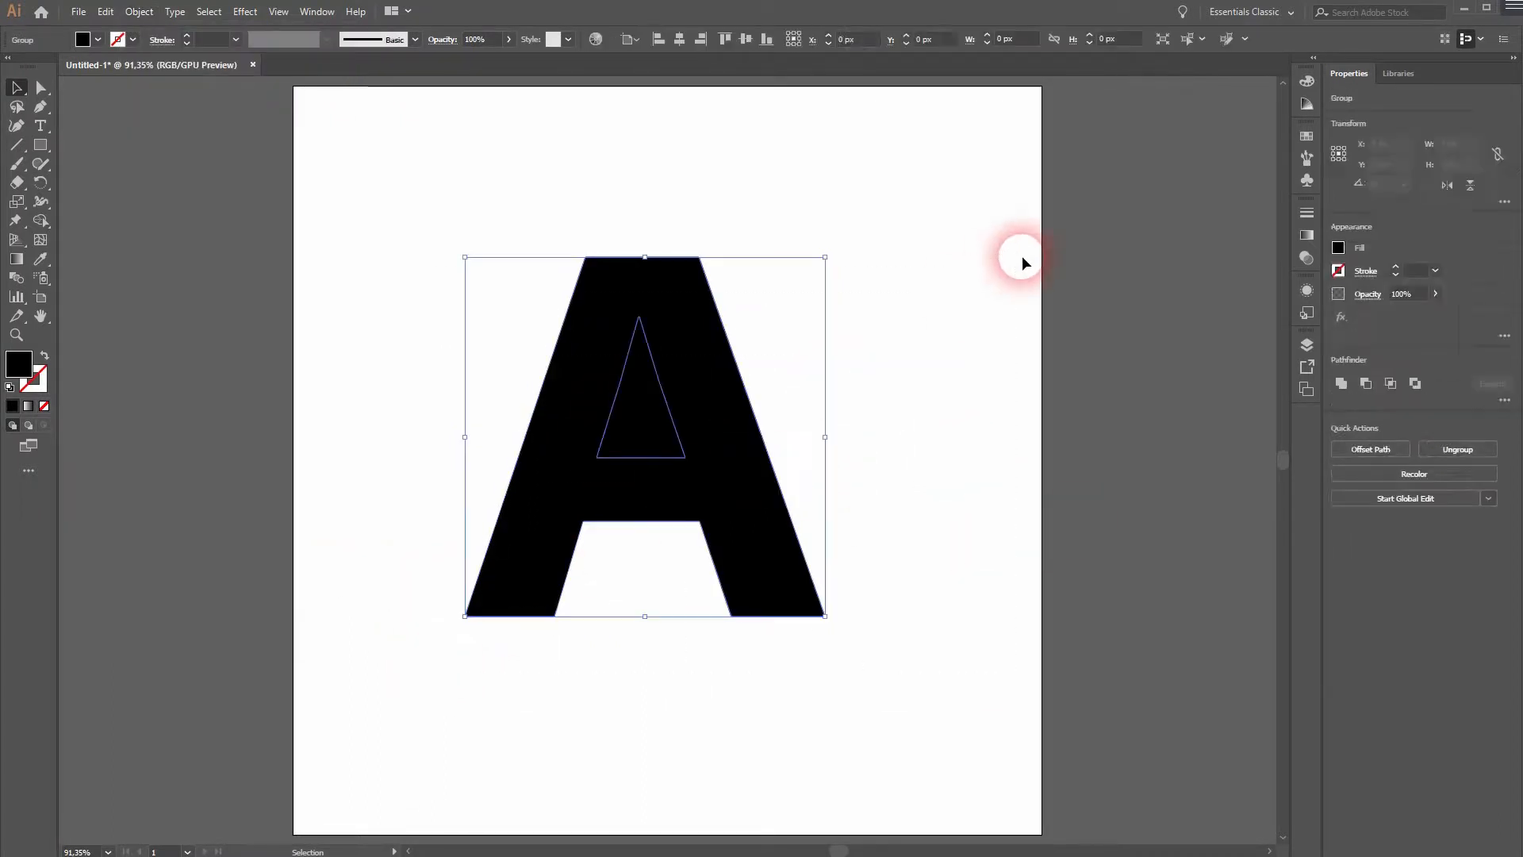
pyautogui.click(945, 479)
pyautogui.rightClick(676, 415)
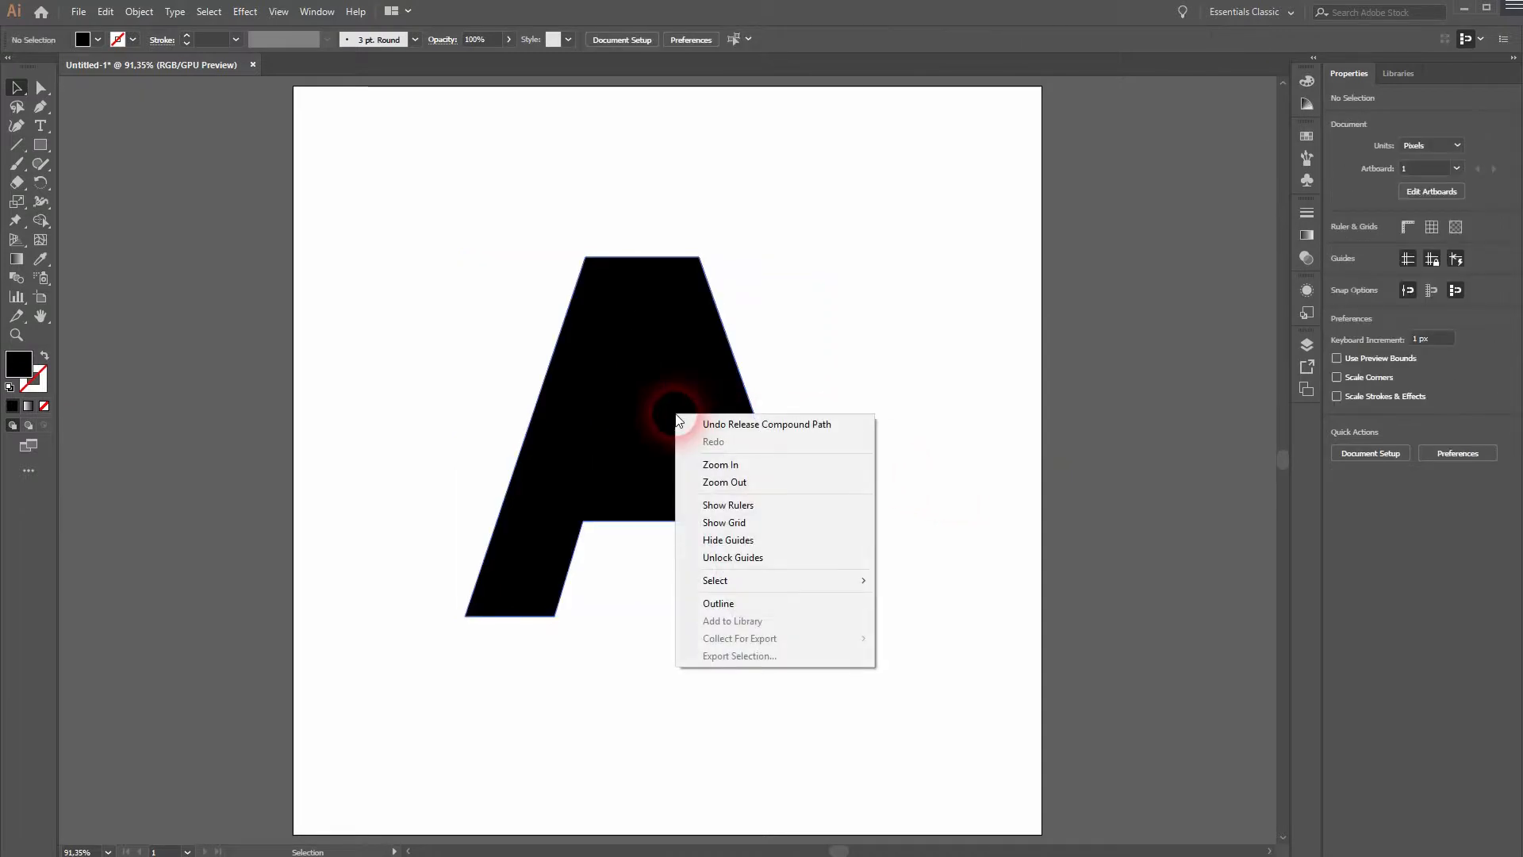
pyautogui.moveTo(584, 704); pyautogui.dragTo(1020, 238)
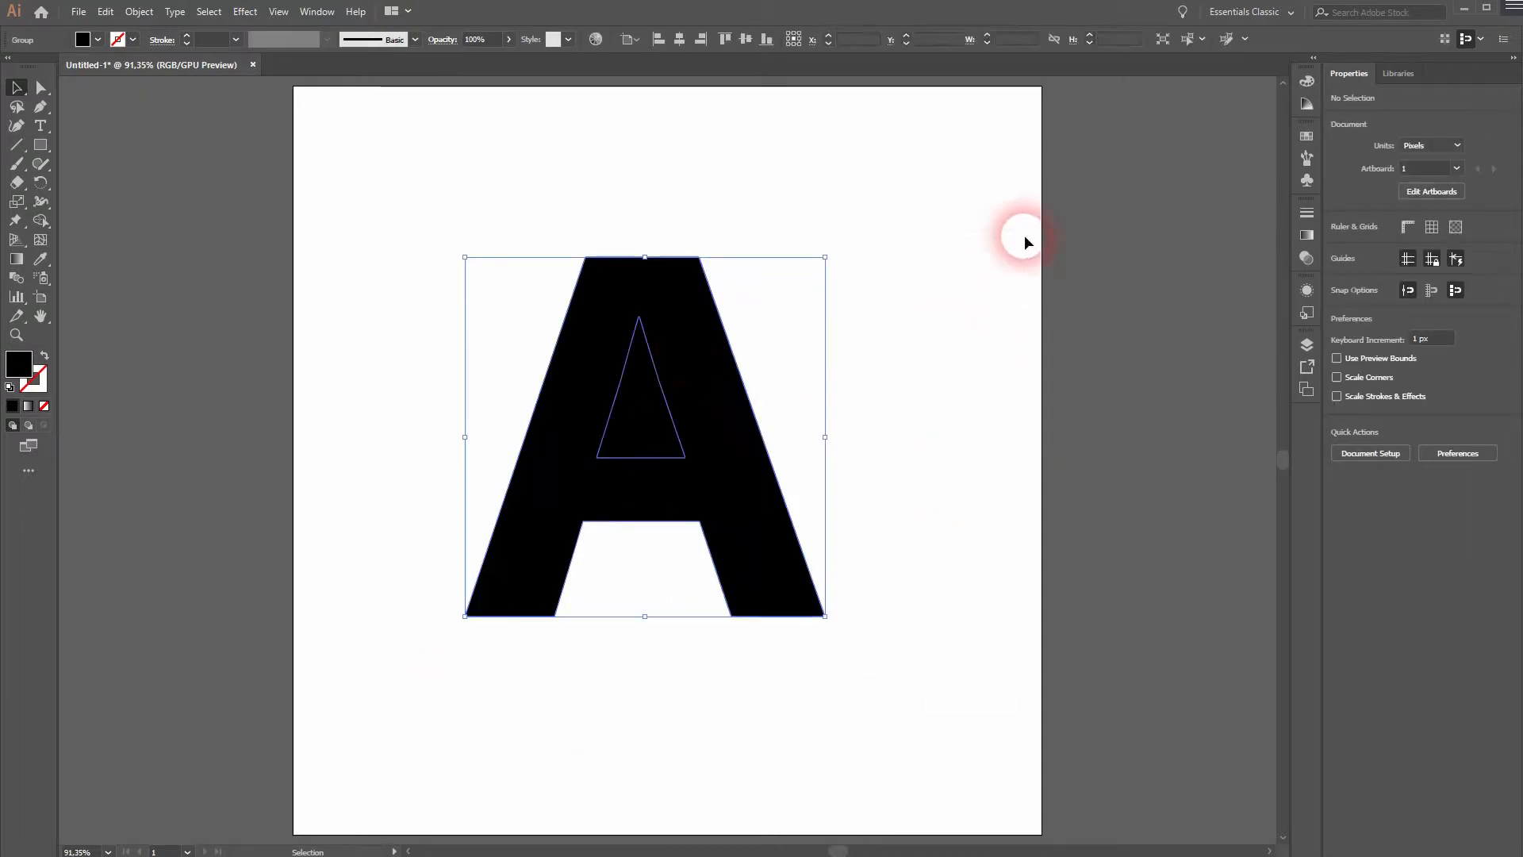
pyautogui.rightClick(661, 380)
pyautogui.click(704, 510)
# Try moving the inner triangle out to the side of the letter, and undo the move.
pyautogui.moveTo(671, 419); pyautogui.dragTo(901, 397)
pyautogui.hotkey('ctrl', 'z')
pyautogui.hotkey('ctrl', 'z')
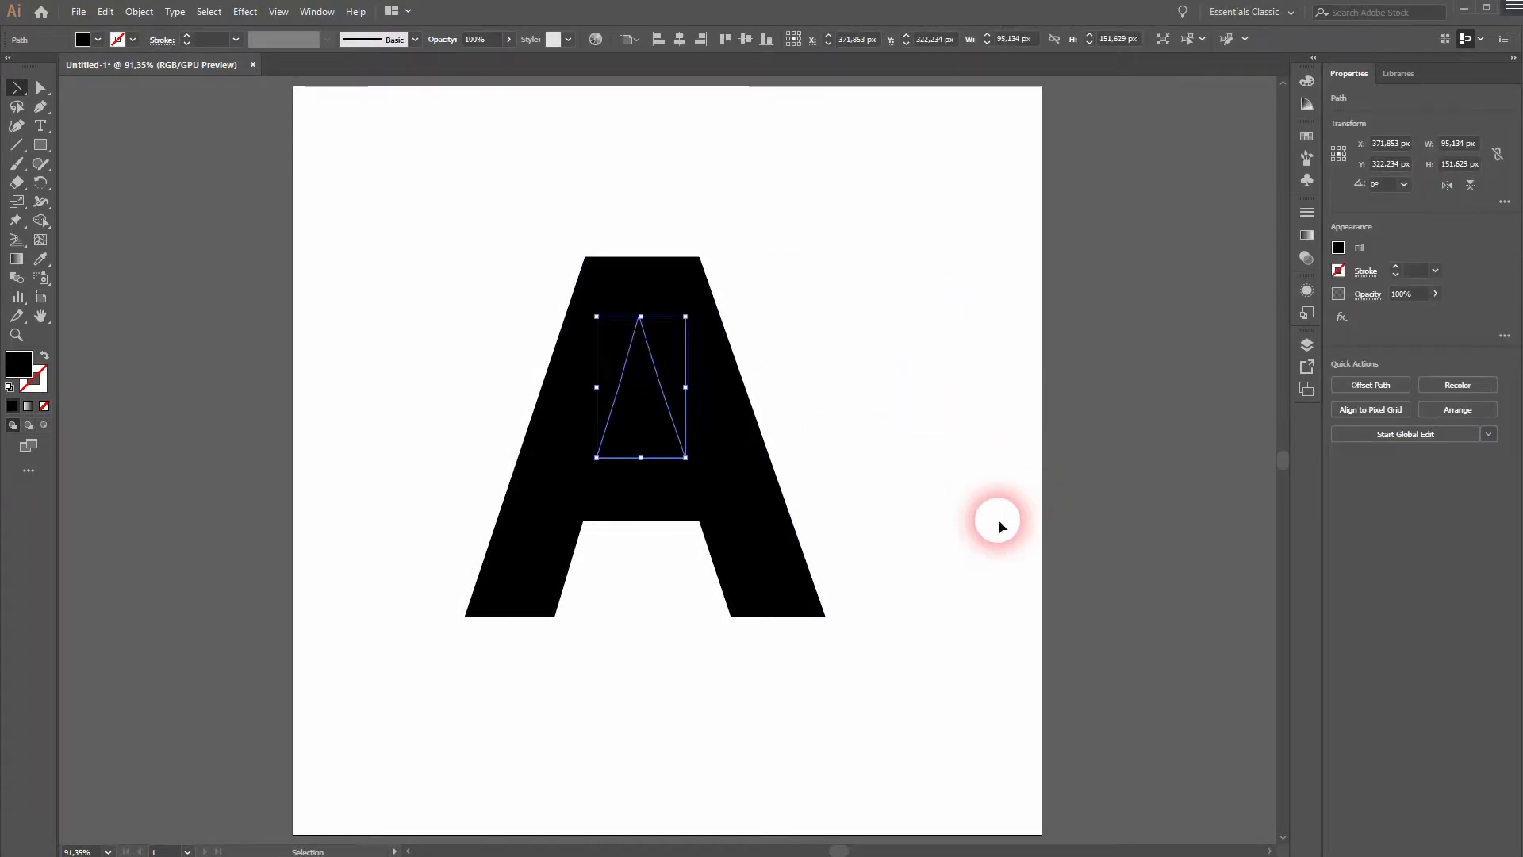
pyautogui.click(939, 508)
# Turn the outer A shape into an area type frame filled with placeholder text, leaving the triangle as a separate object.
pyautogui.click(478, 605)
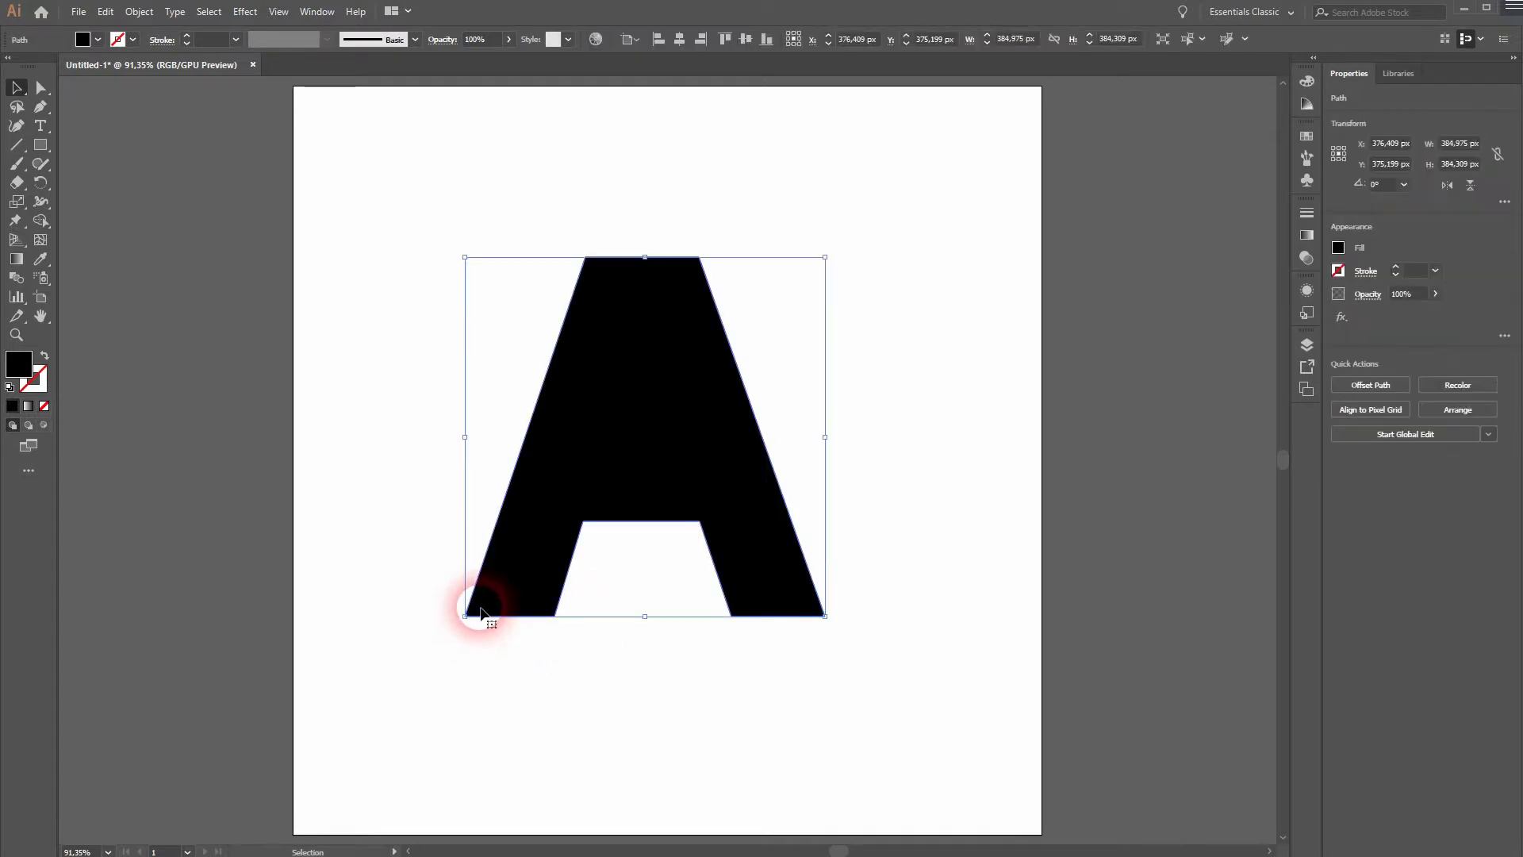
pyautogui.click(38, 129)
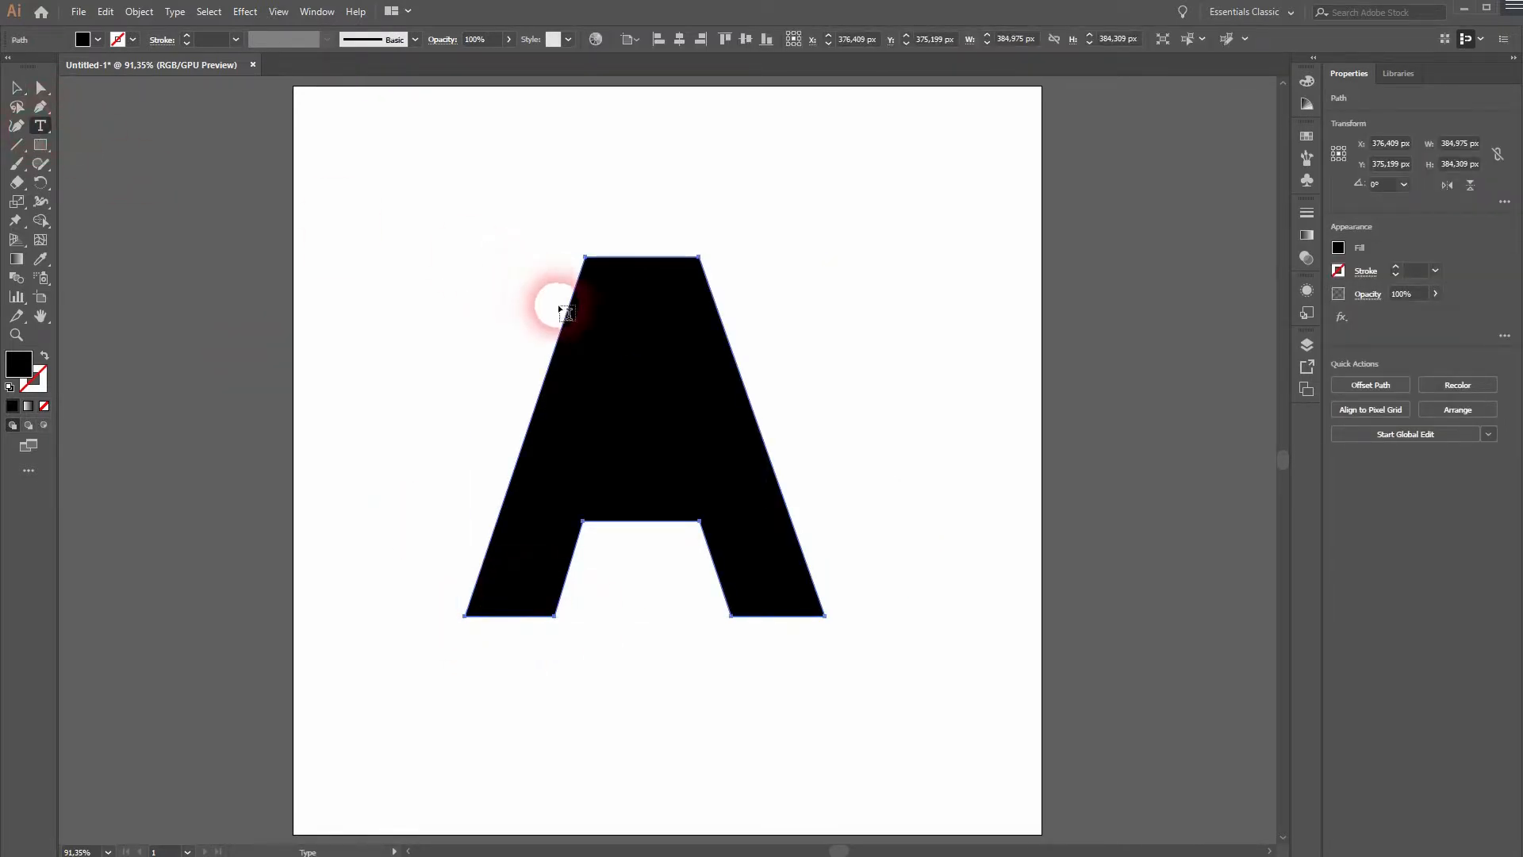
pyautogui.click(579, 315)
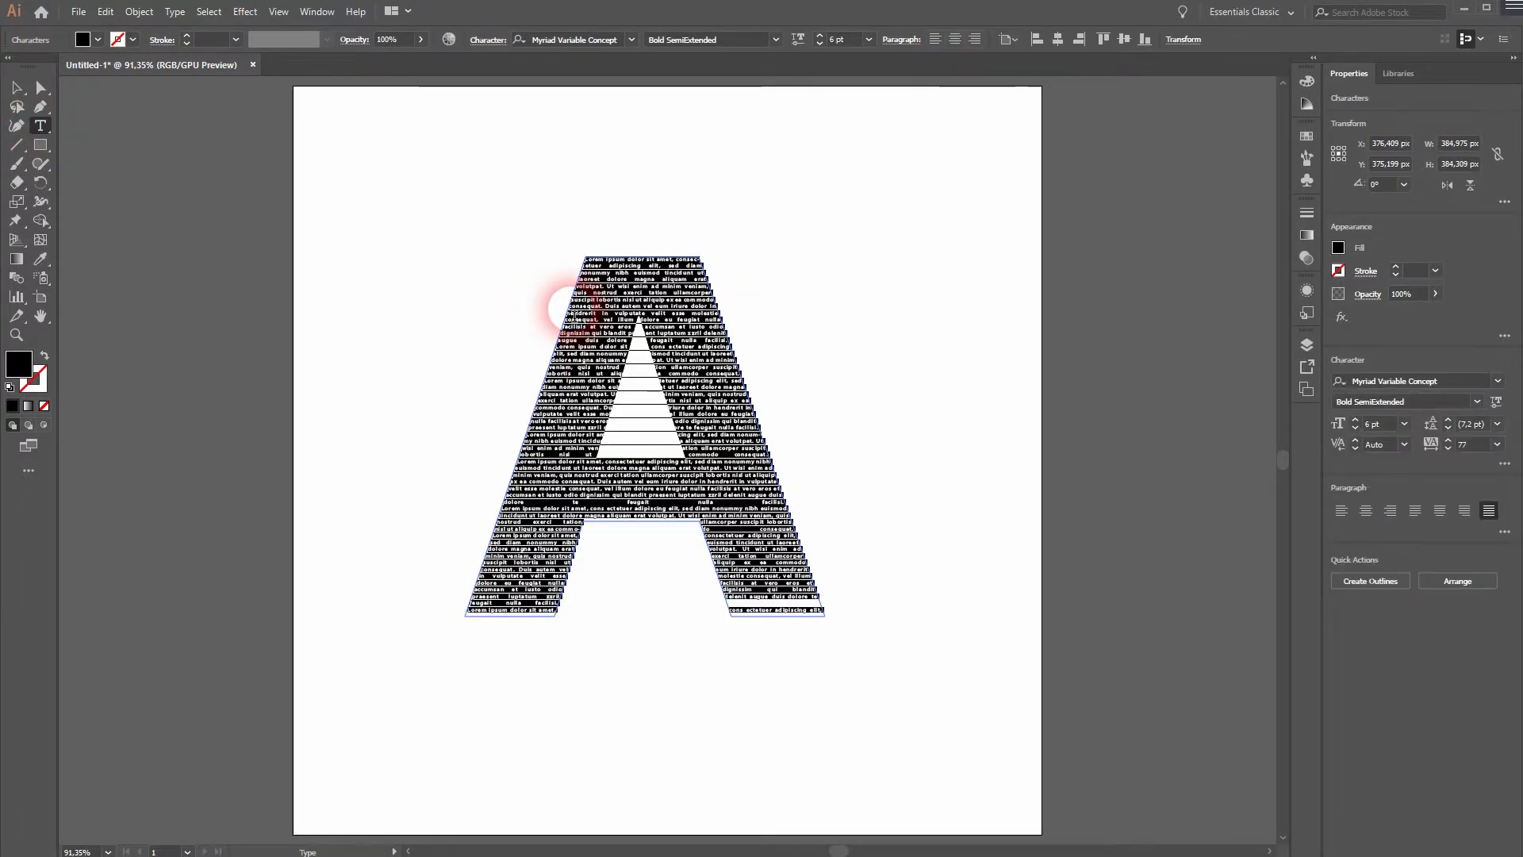
pyautogui.click(19, 90)
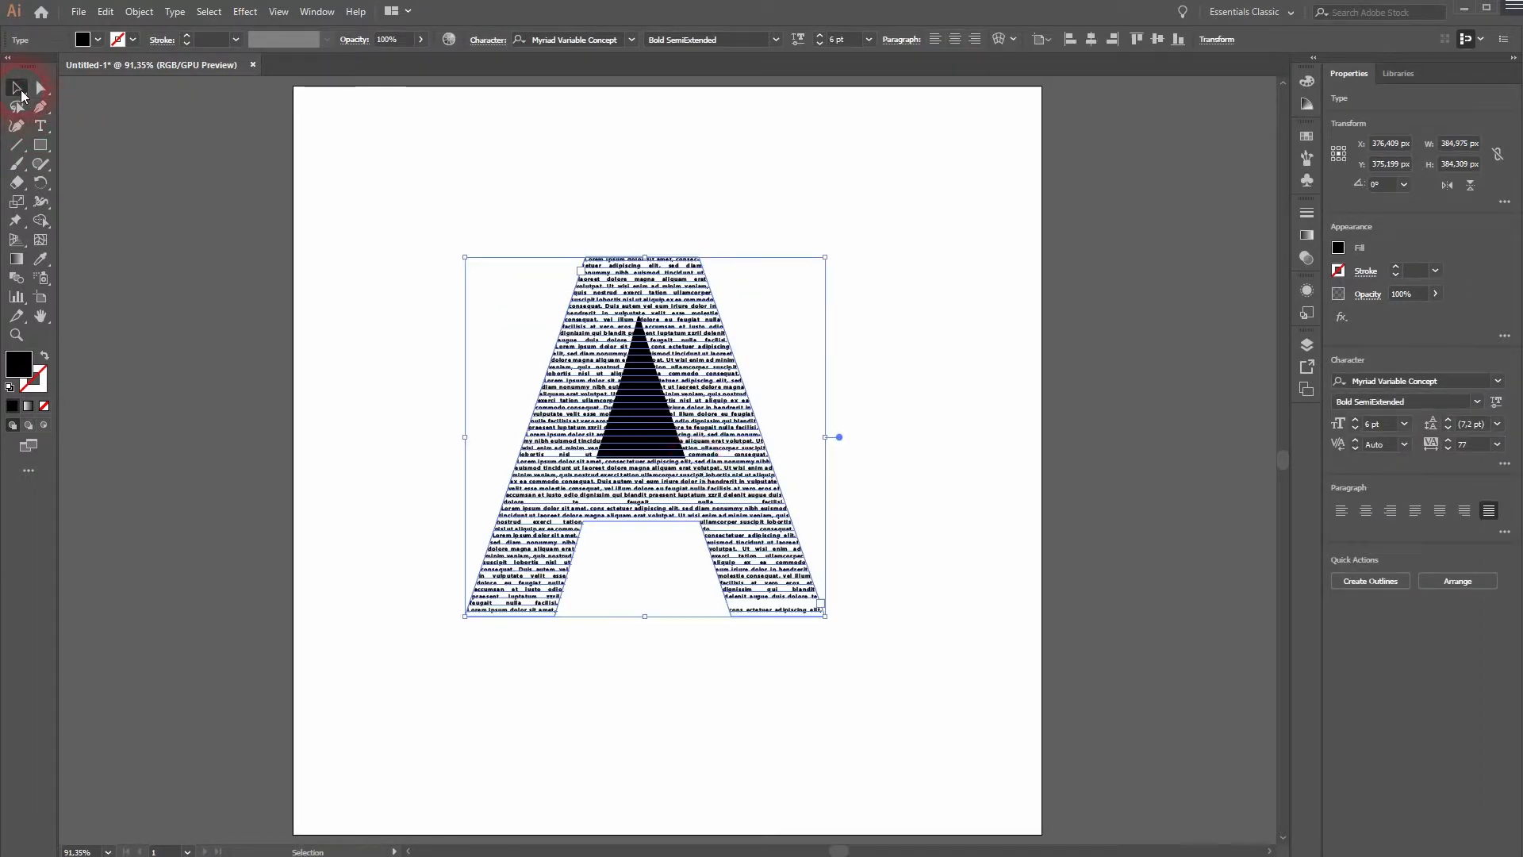
pyautogui.click(948, 555)
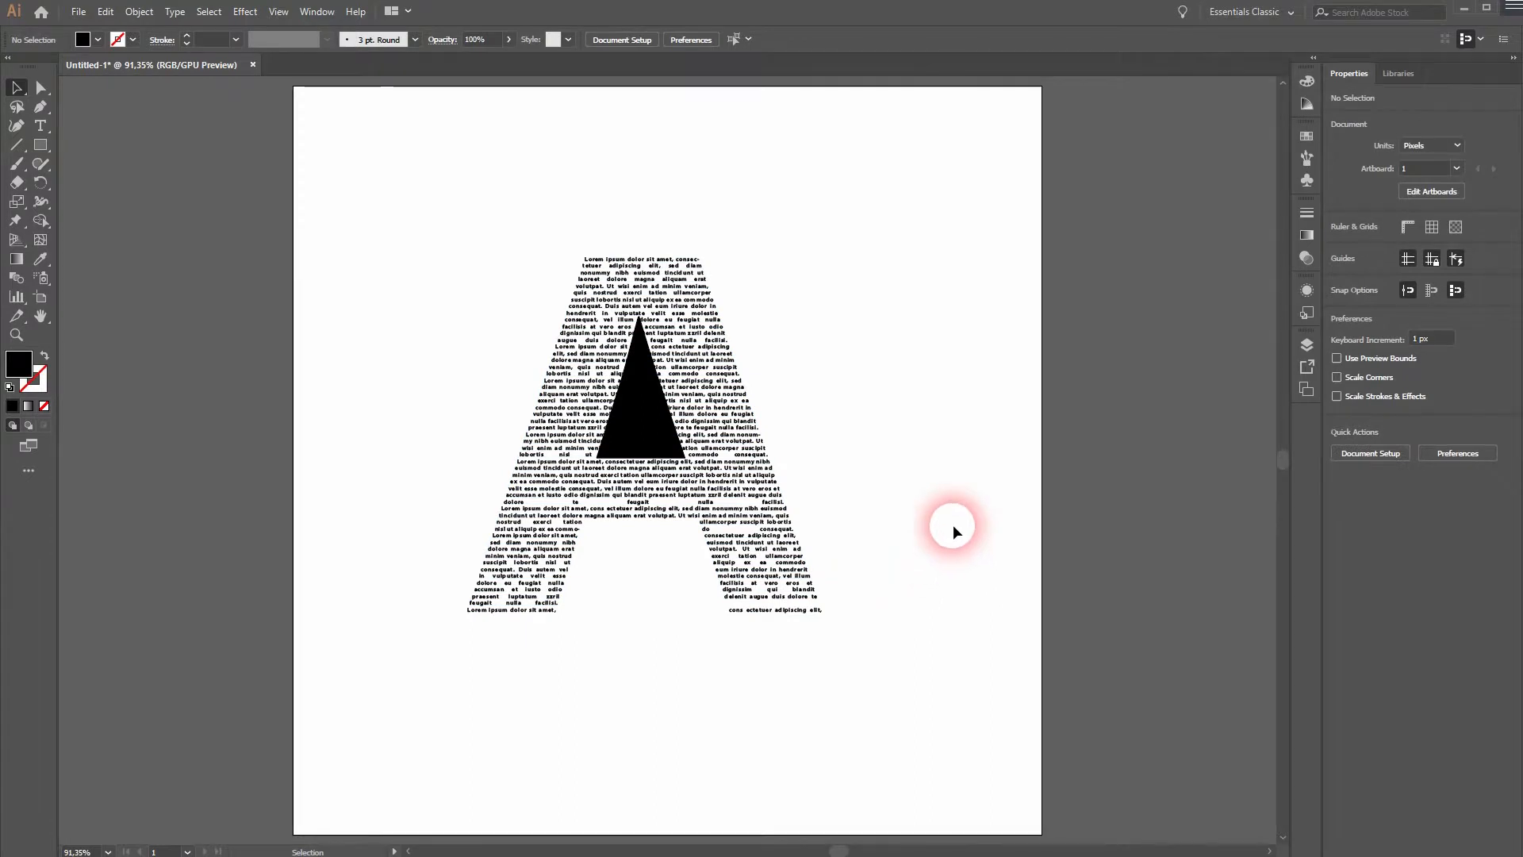
pyautogui.moveTo(364, 706); pyautogui.dragTo(719, 437)
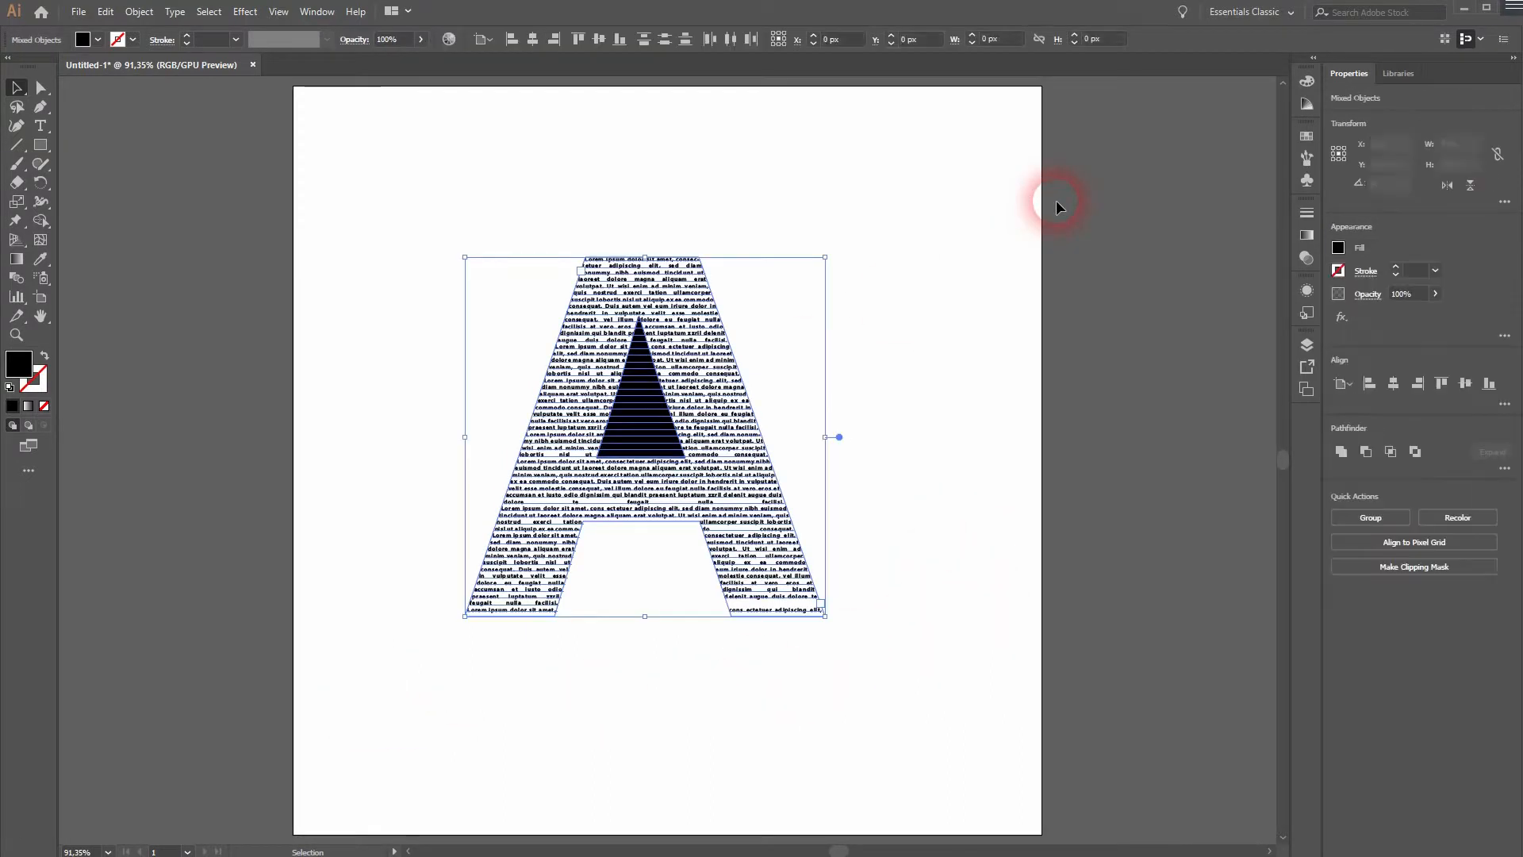
pyautogui.click(958, 379)
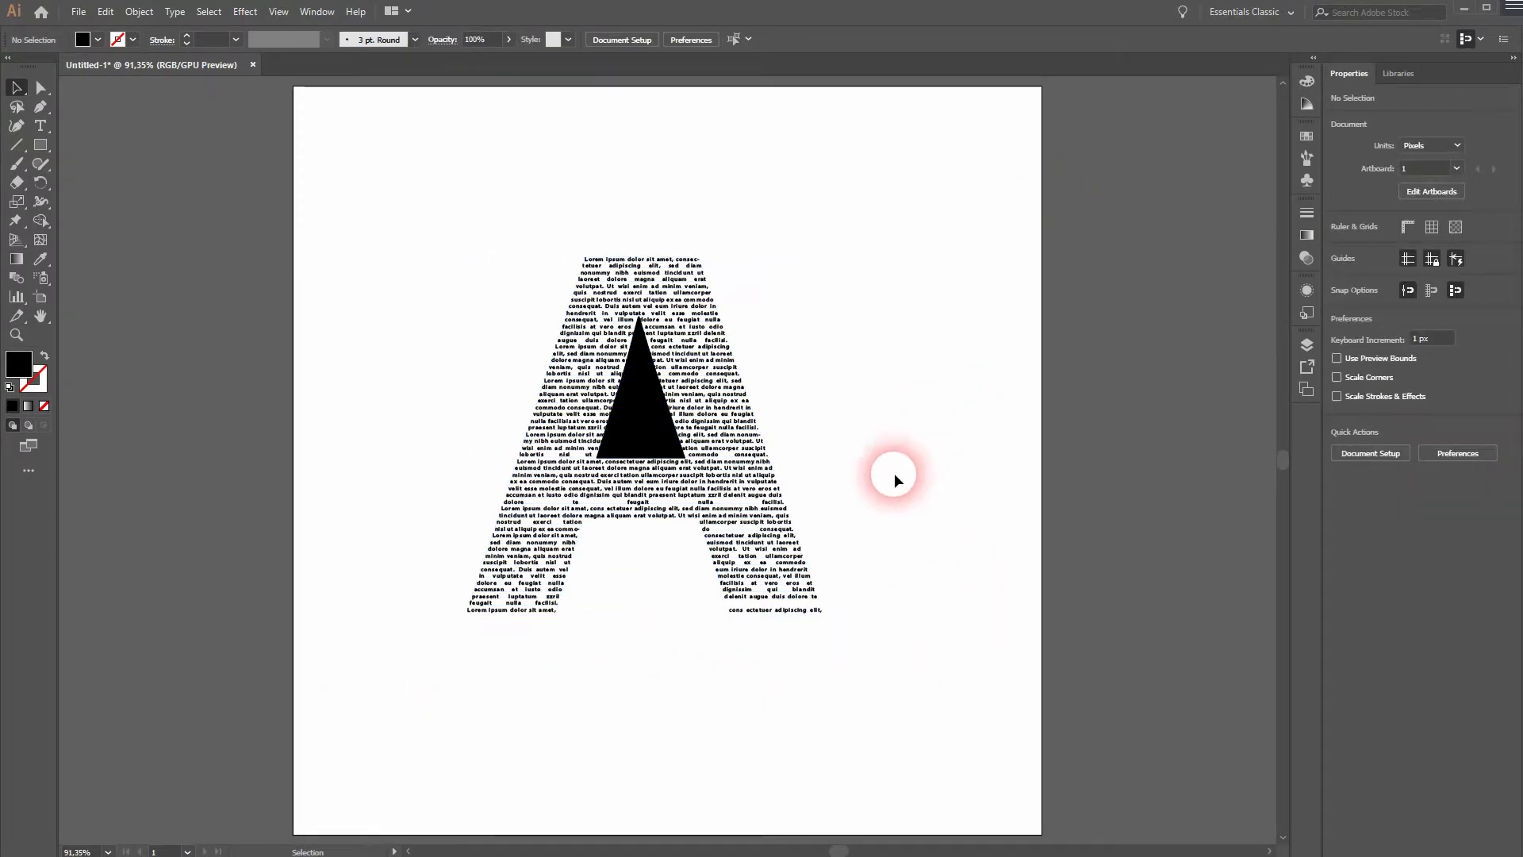
# Select all the text inside the A shape and set its tracking to 0.
pyautogui.click(785, 537)
pyautogui.click(38, 129)
pyautogui.click(742, 482)
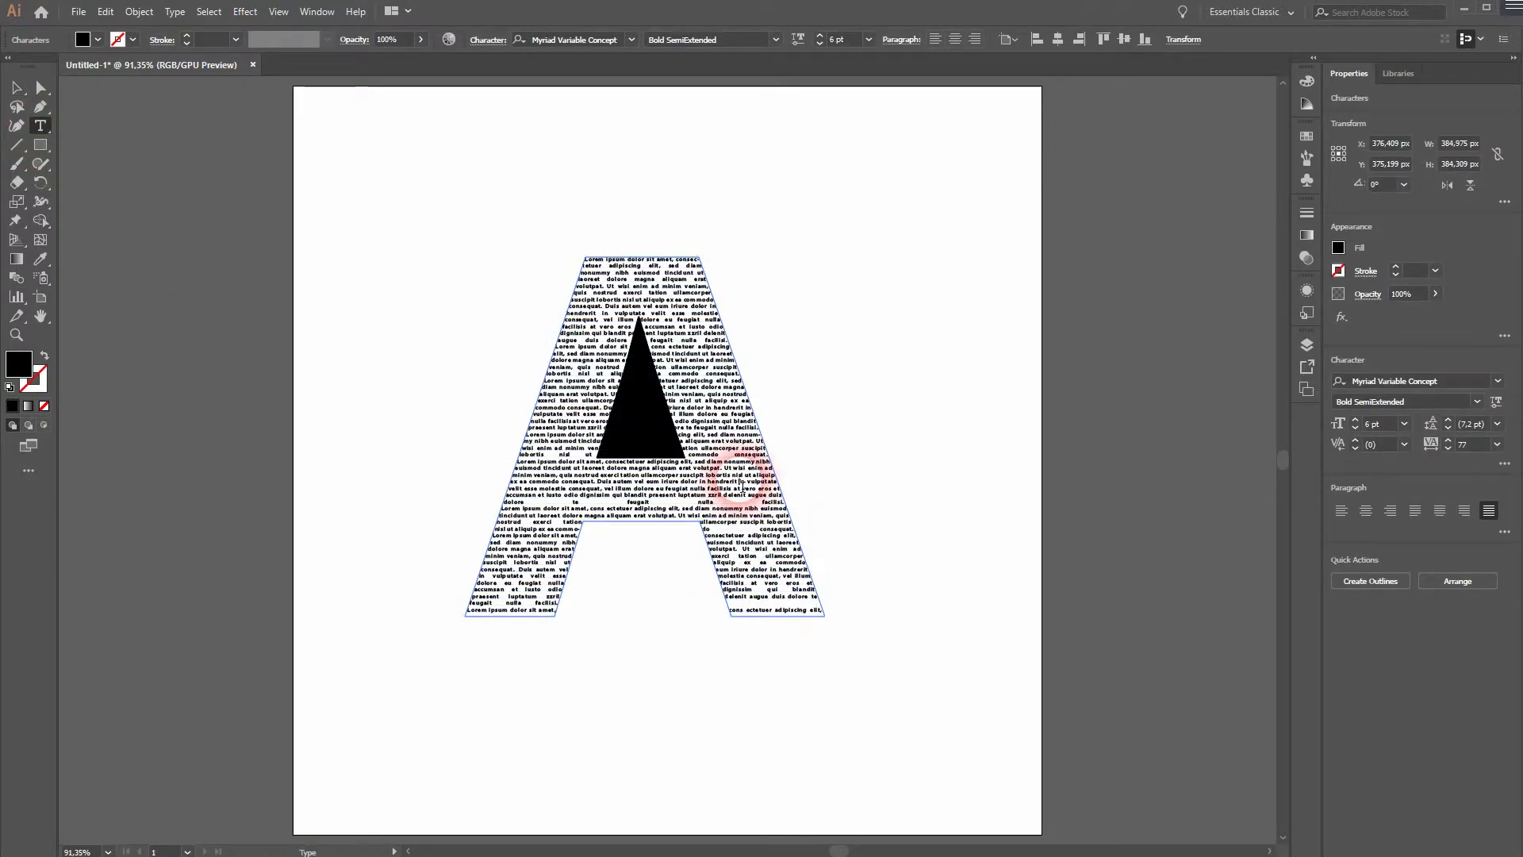
pyautogui.hotkey('ctrl', 'a')
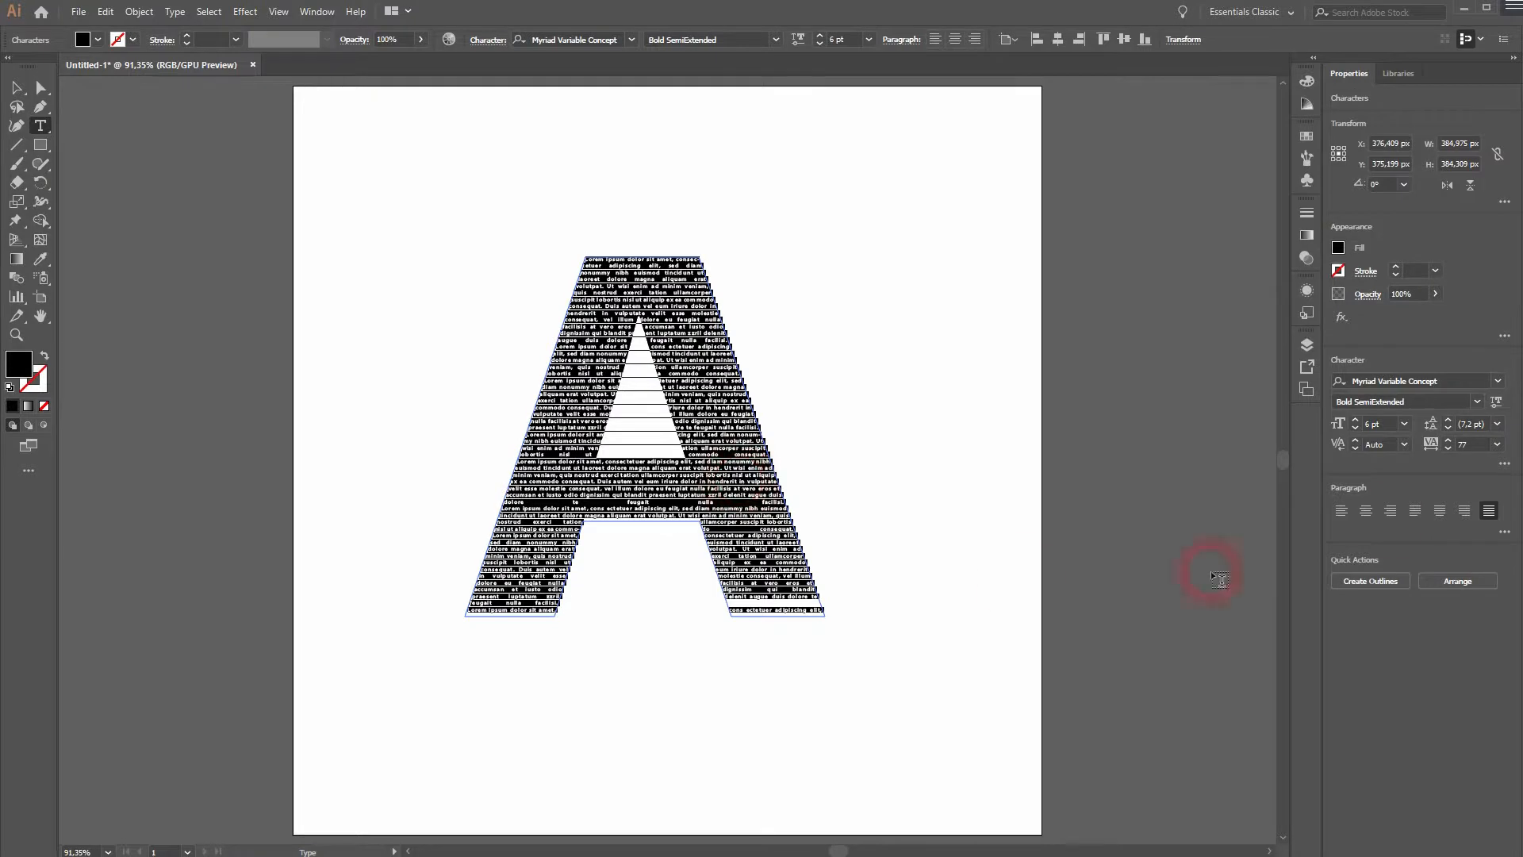
pyautogui.write('0')
pyautogui.press('Return')
# Increase the font size of the text inside the A shape to 10 pt.
pyautogui.click(1354, 421)
pyautogui.click(1353, 420)
pyautogui.click(1353, 420)
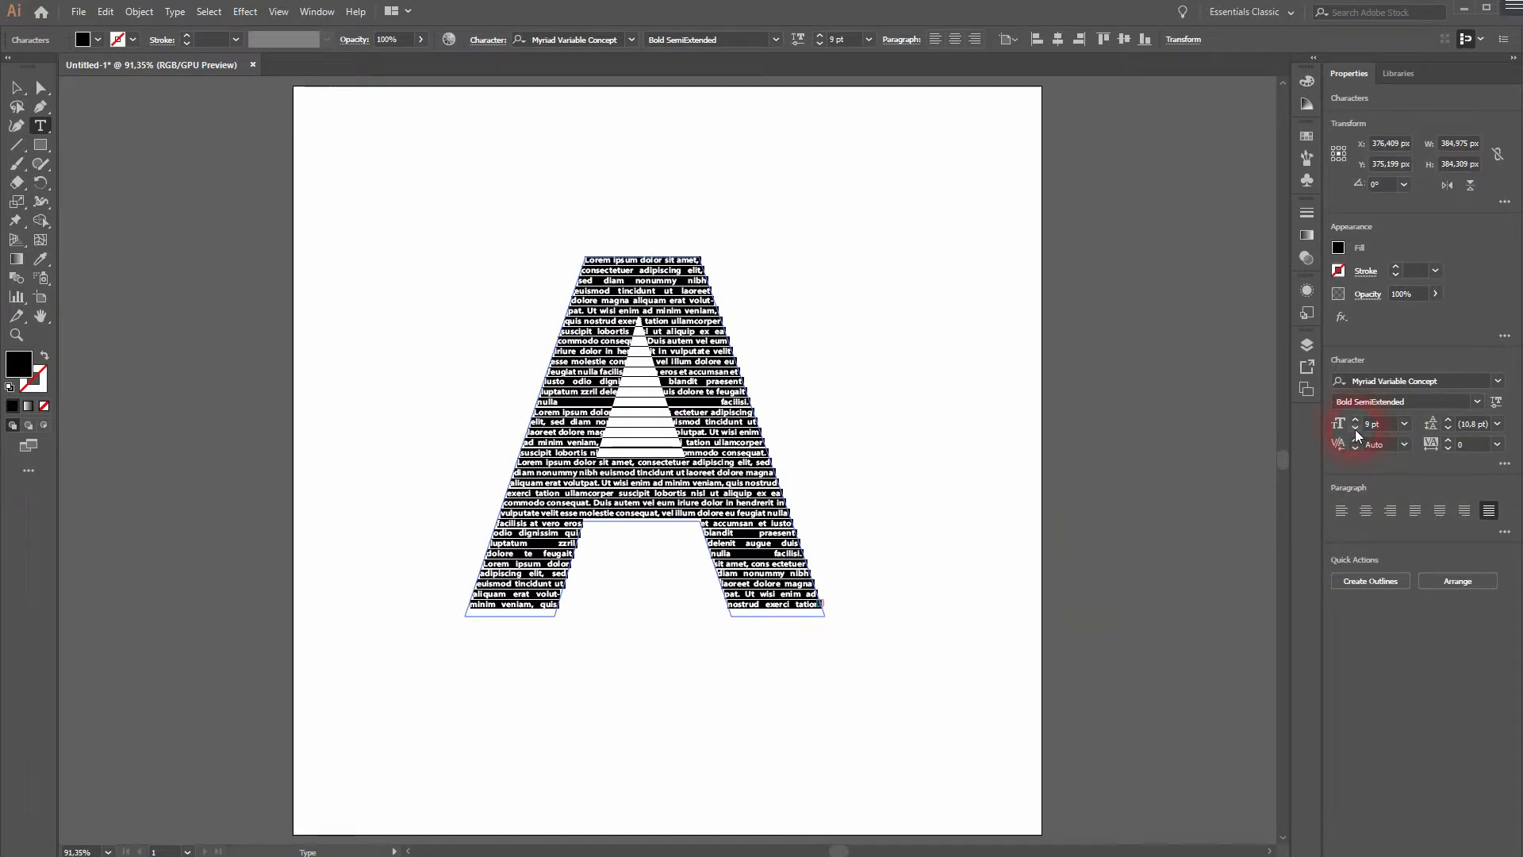
pyautogui.click(1355, 418)
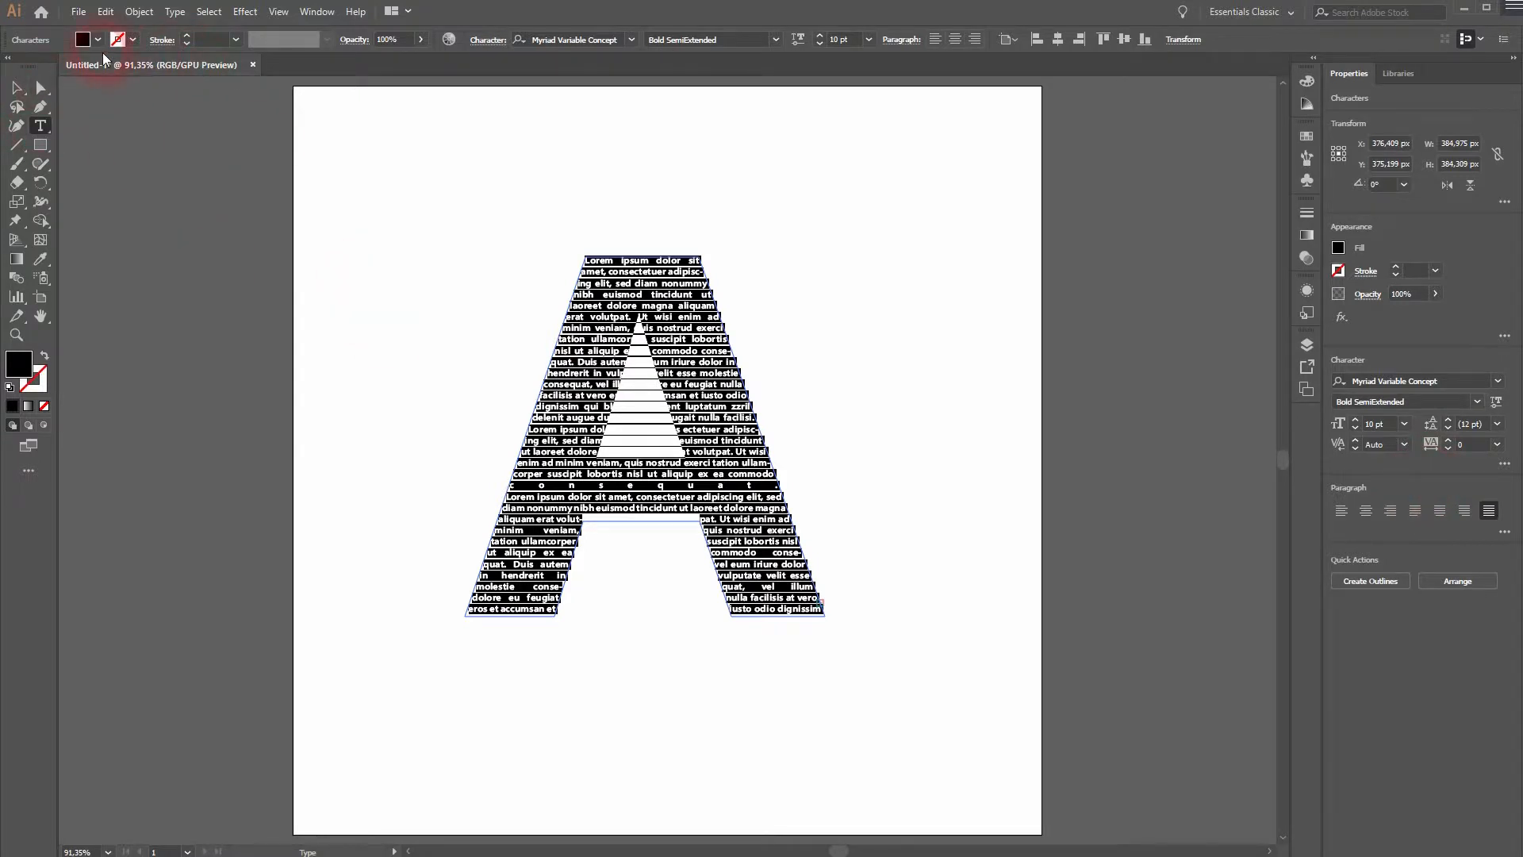
pyautogui.click(431, 259)
# Delete the widely stretched word "consequat" from the line across the letter's crossbar.
pyautogui.click(712, 482)
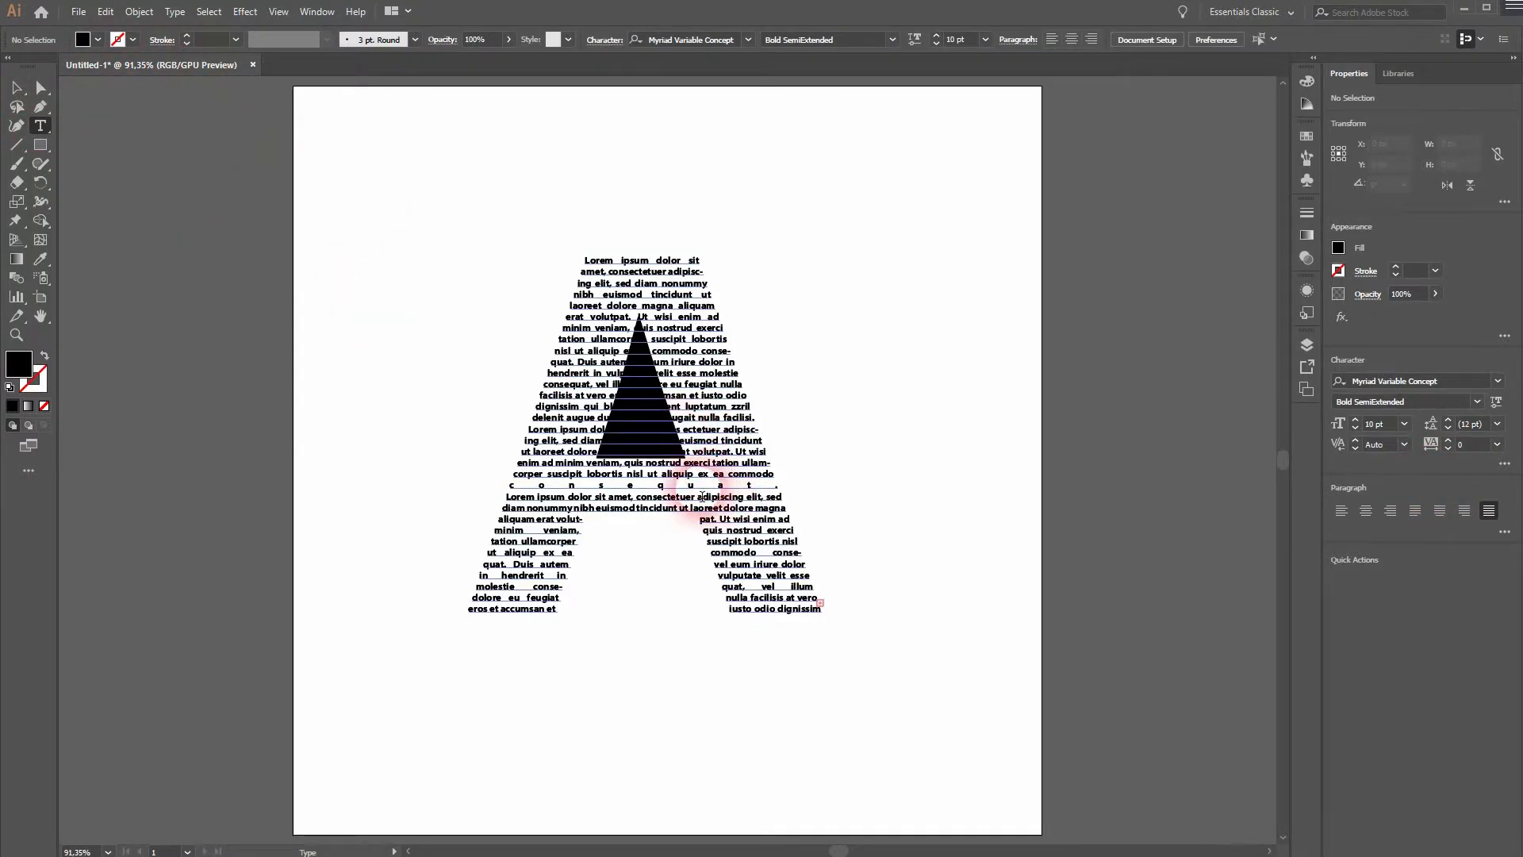
pyautogui.click(673, 493)
pyautogui.doubleClick(673, 493)
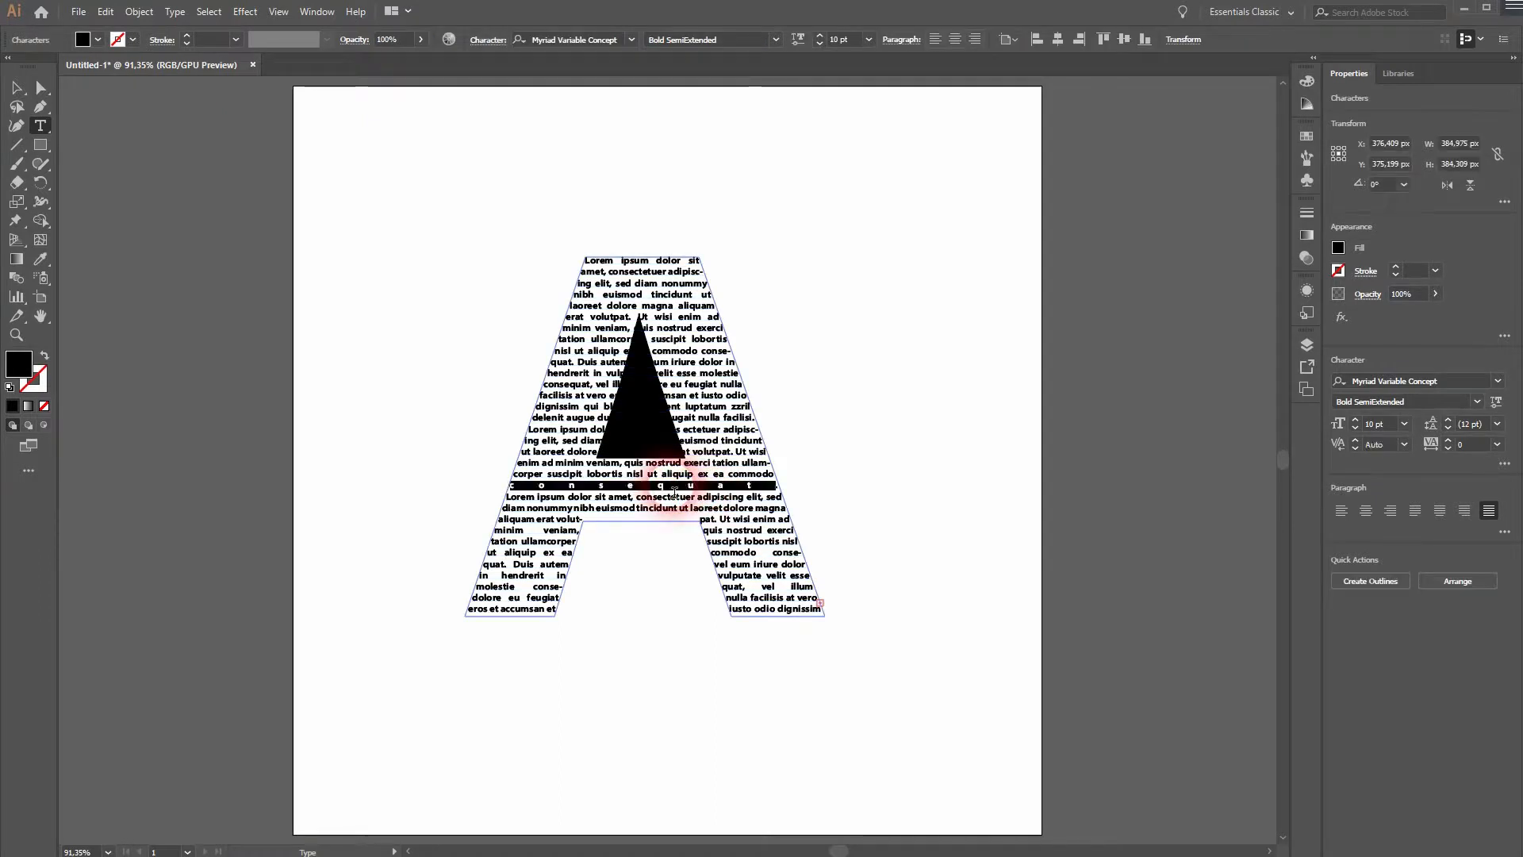
pyautogui.press('BackSpace')
pyautogui.click(16, 88)
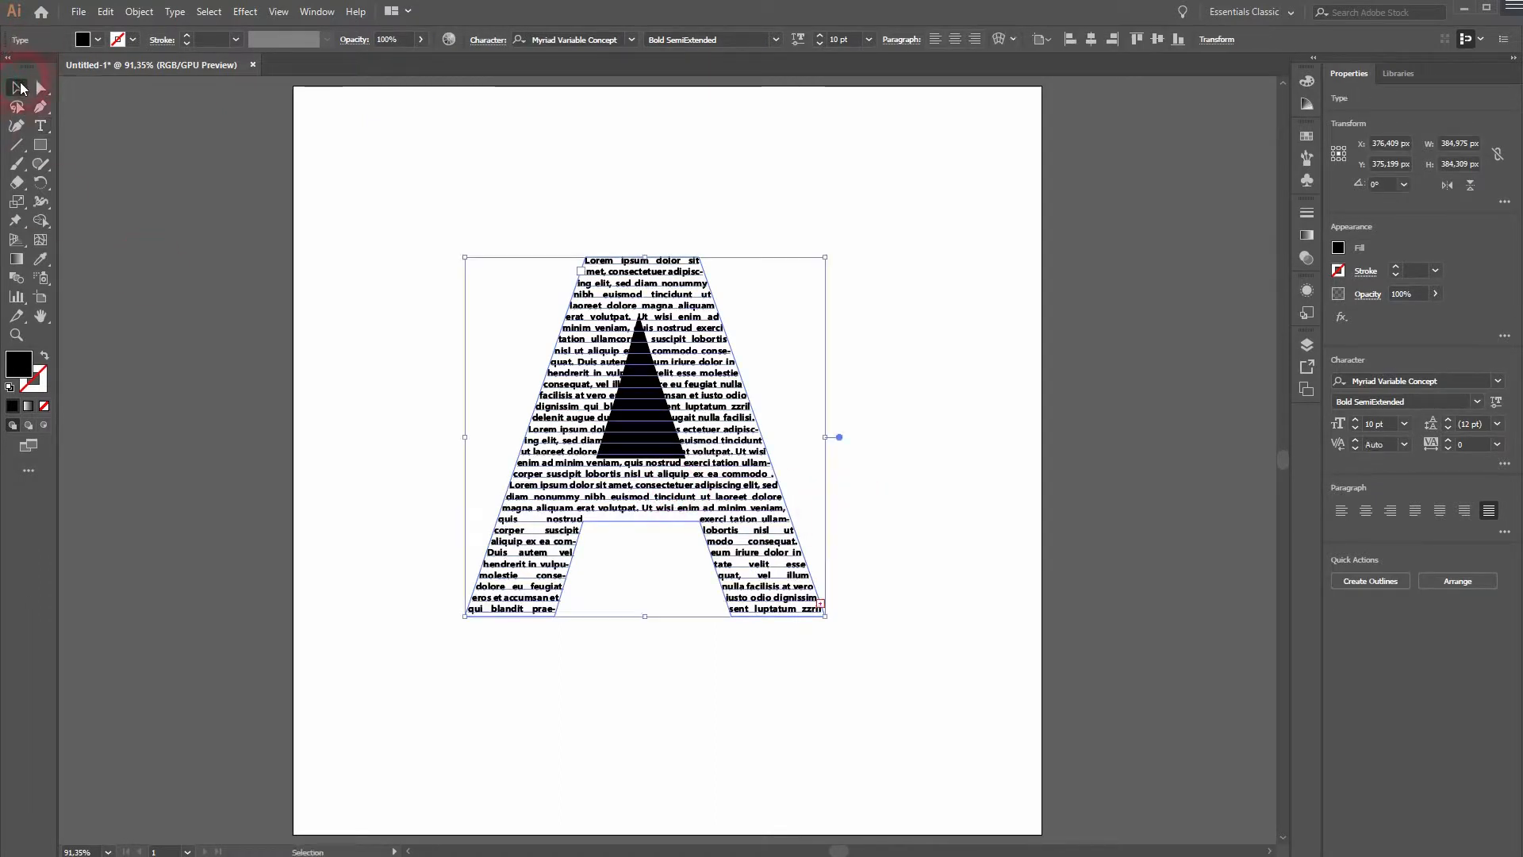
pyautogui.click(312, 542)
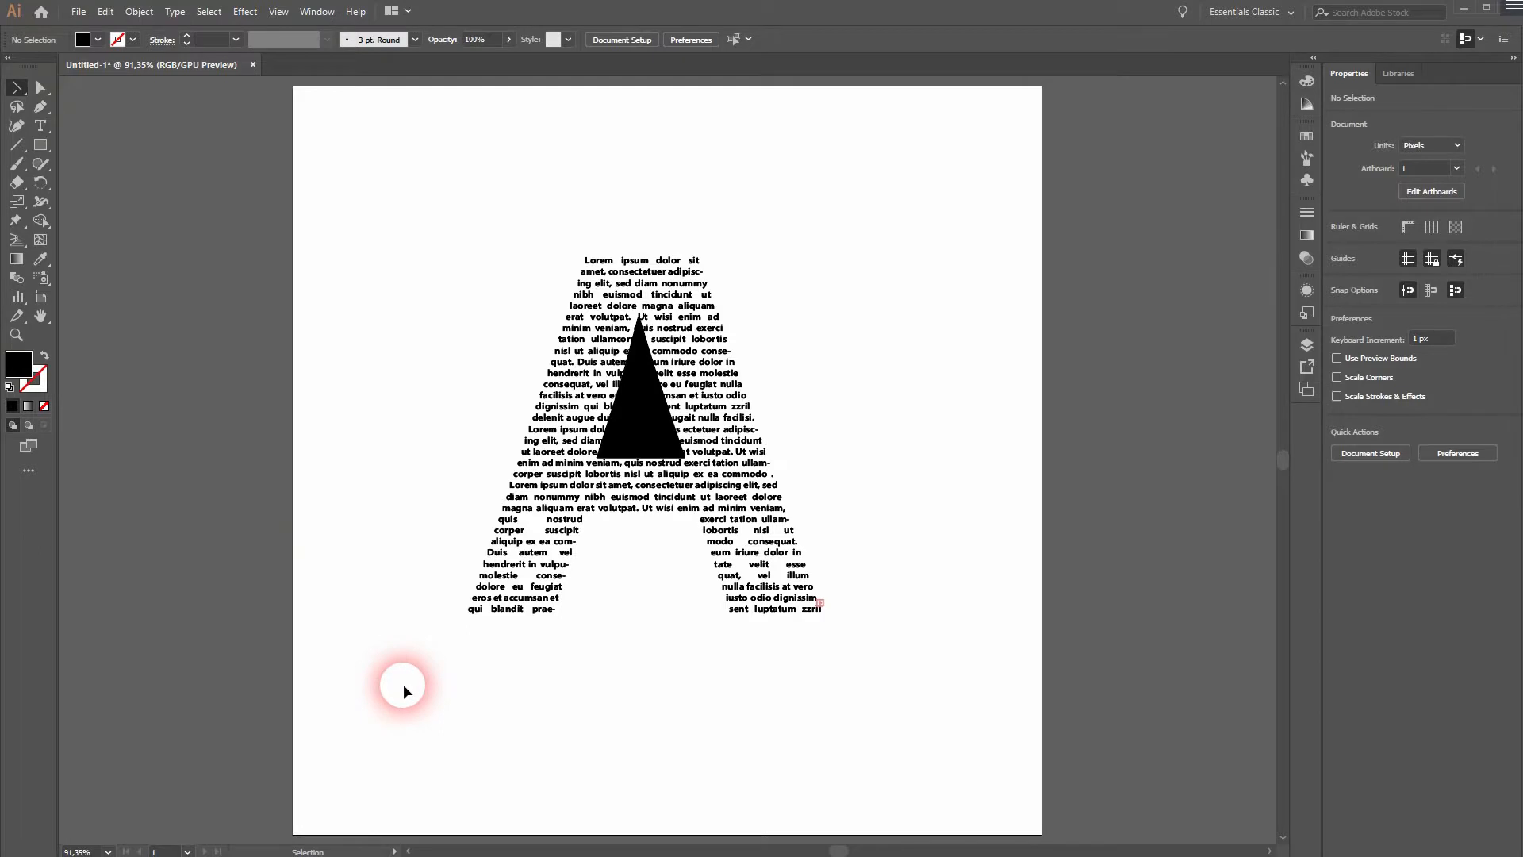
# Color the word "tincidunt" in the letter's crossbar red.
pyautogui.hotkey('ctrl', 'a')
pyautogui.click(49, 131)
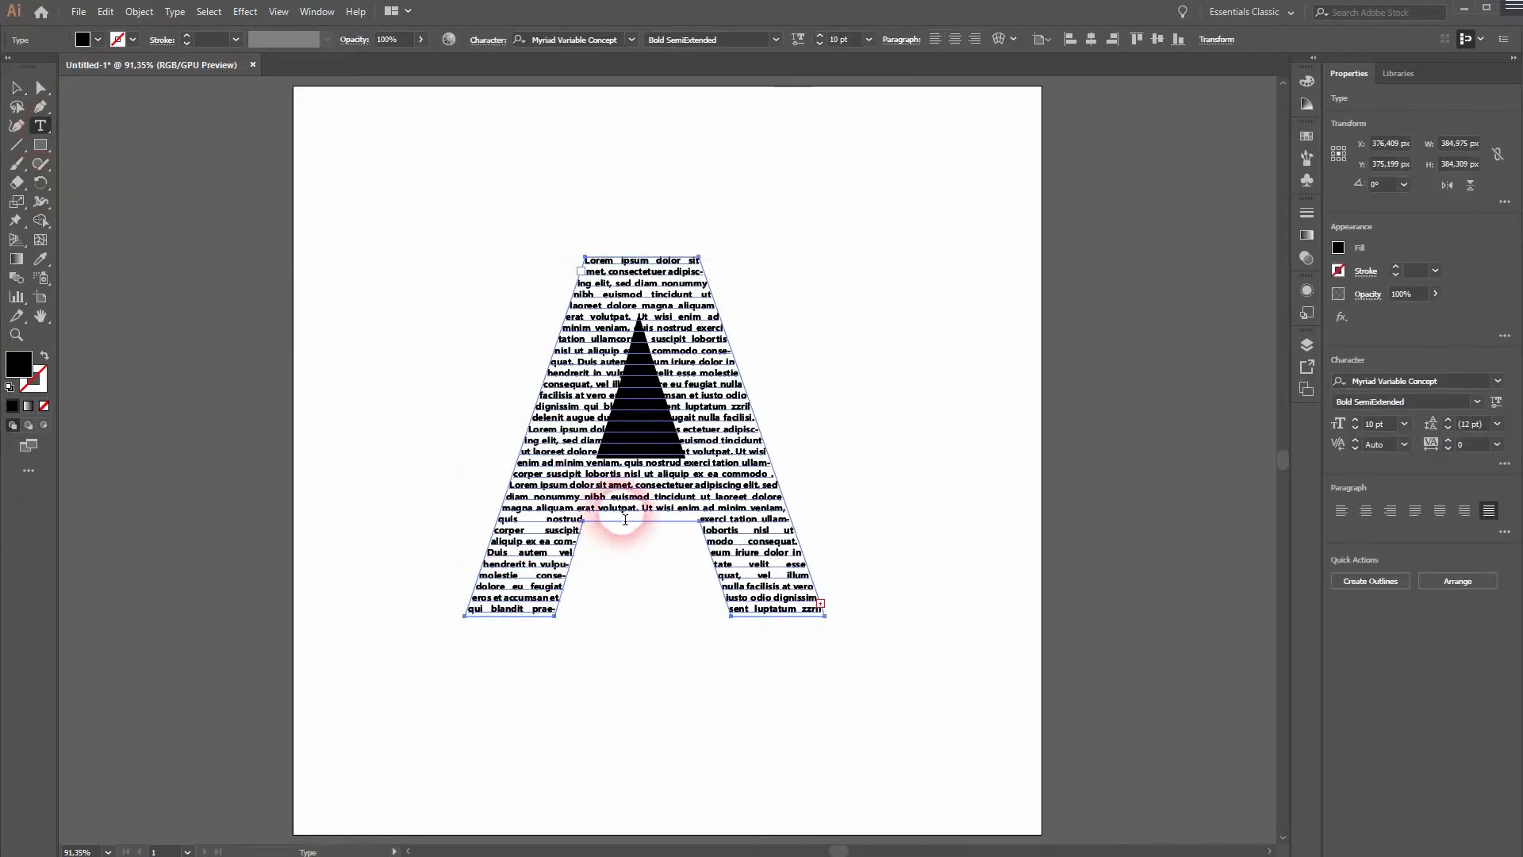
pyautogui.doubleClick(675, 496)
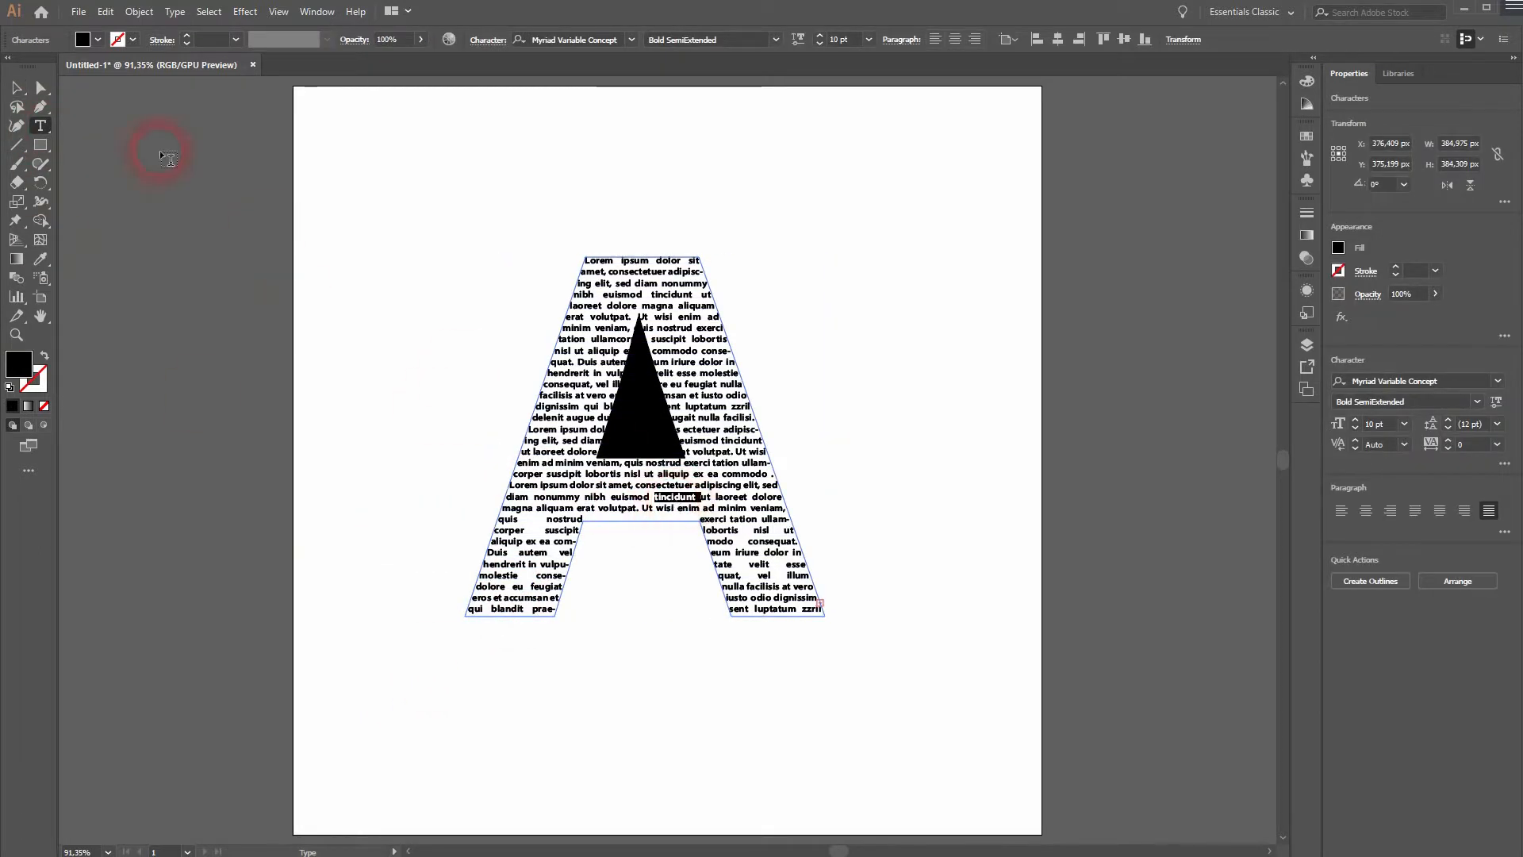
pyautogui.click(98, 39)
pyautogui.click(72, 68)
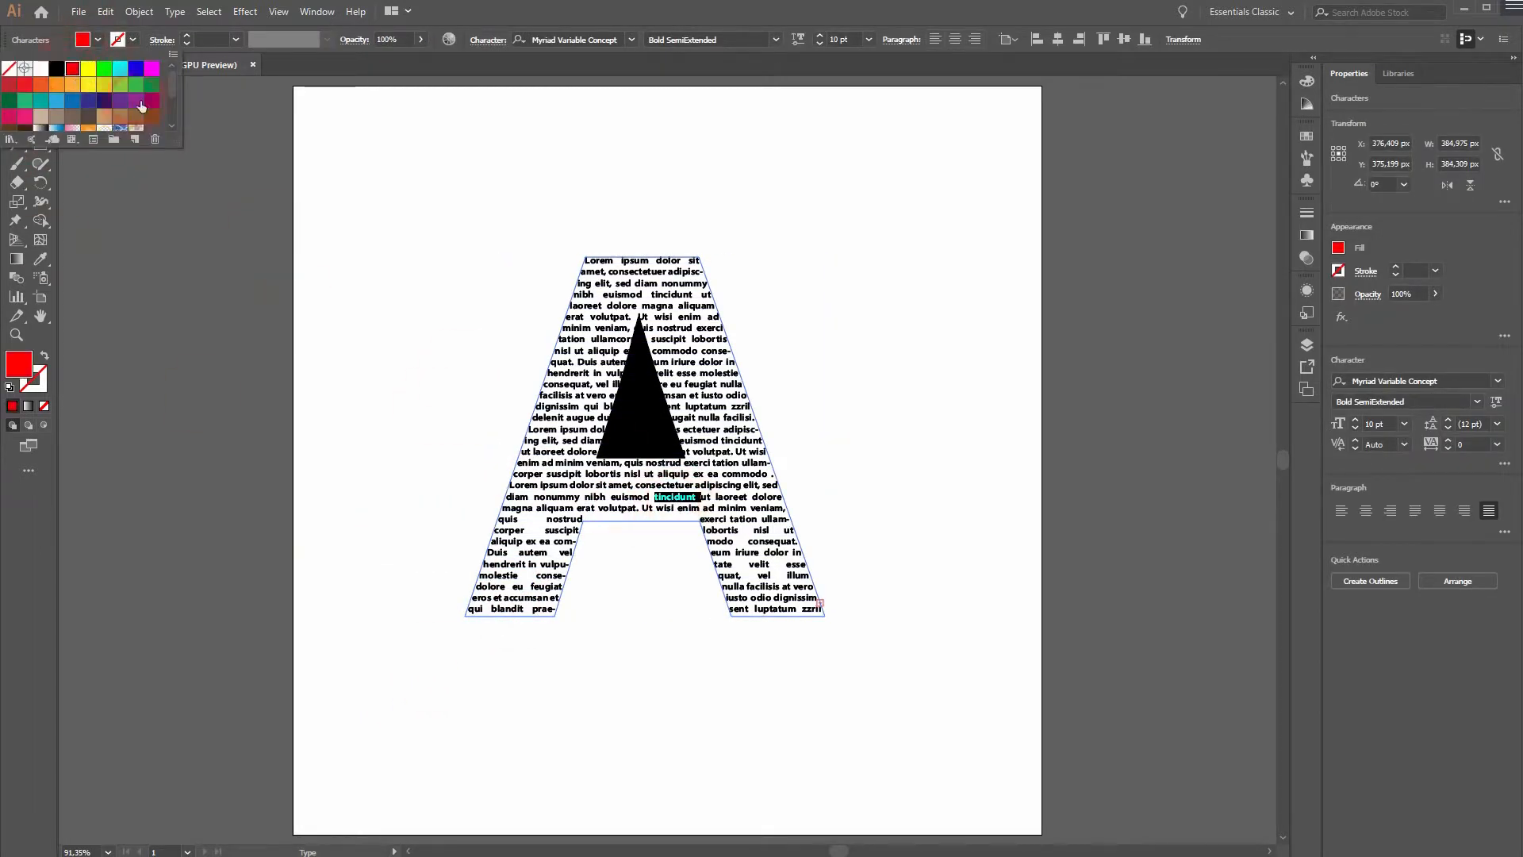
# Color the word "suscipit" beside the tip of the triangle red.
pyautogui.click(673, 343)
pyautogui.doubleClick(670, 339)
pyautogui.click(98, 40)
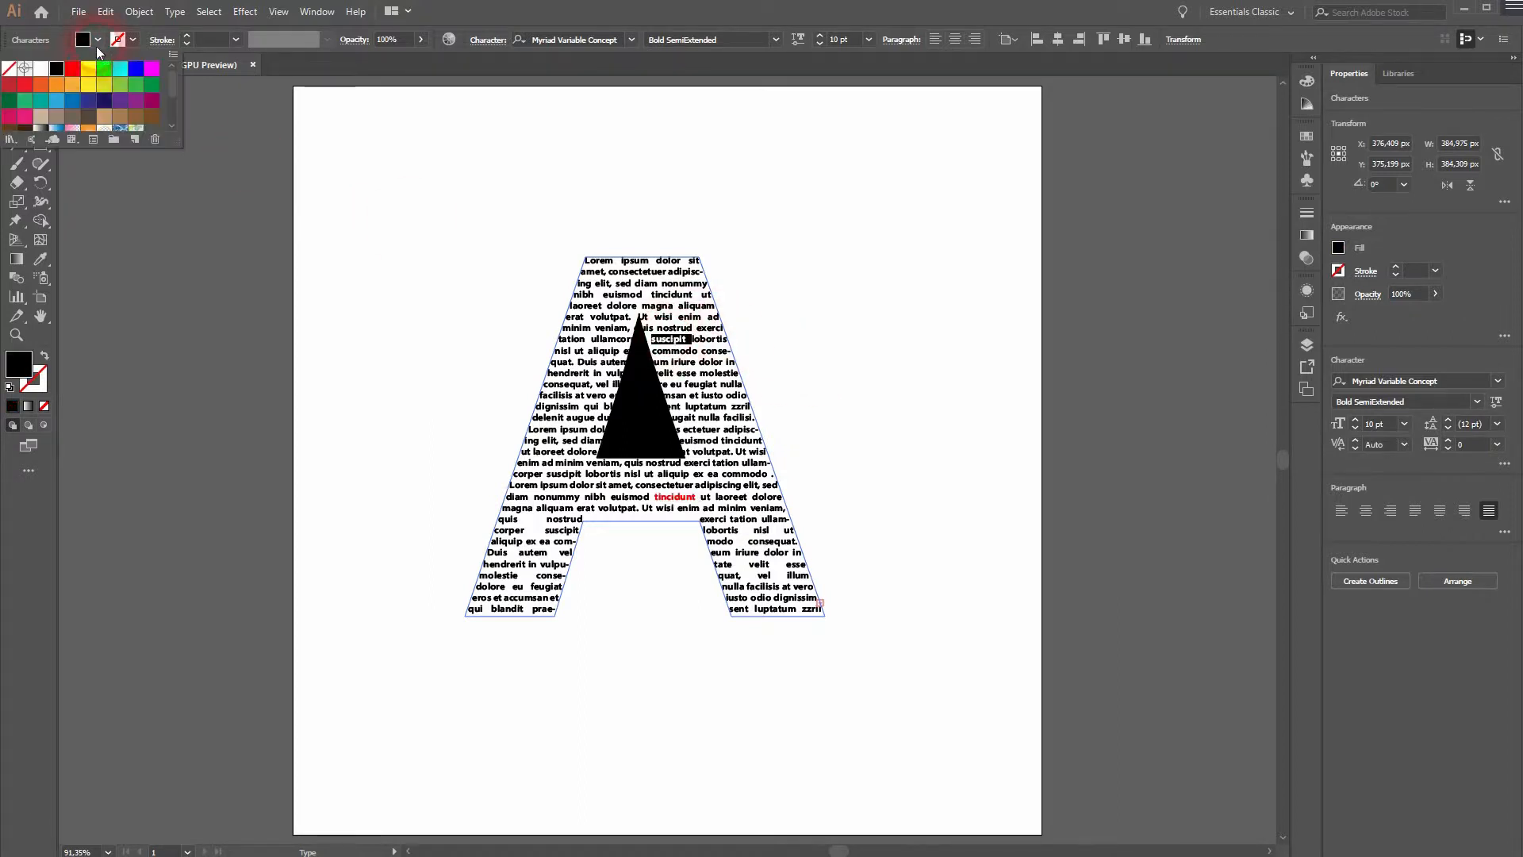
pyautogui.click(72, 68)
# Color the word "accumsan" near the foot of the letter's left leg red.
pyautogui.click(517, 604)
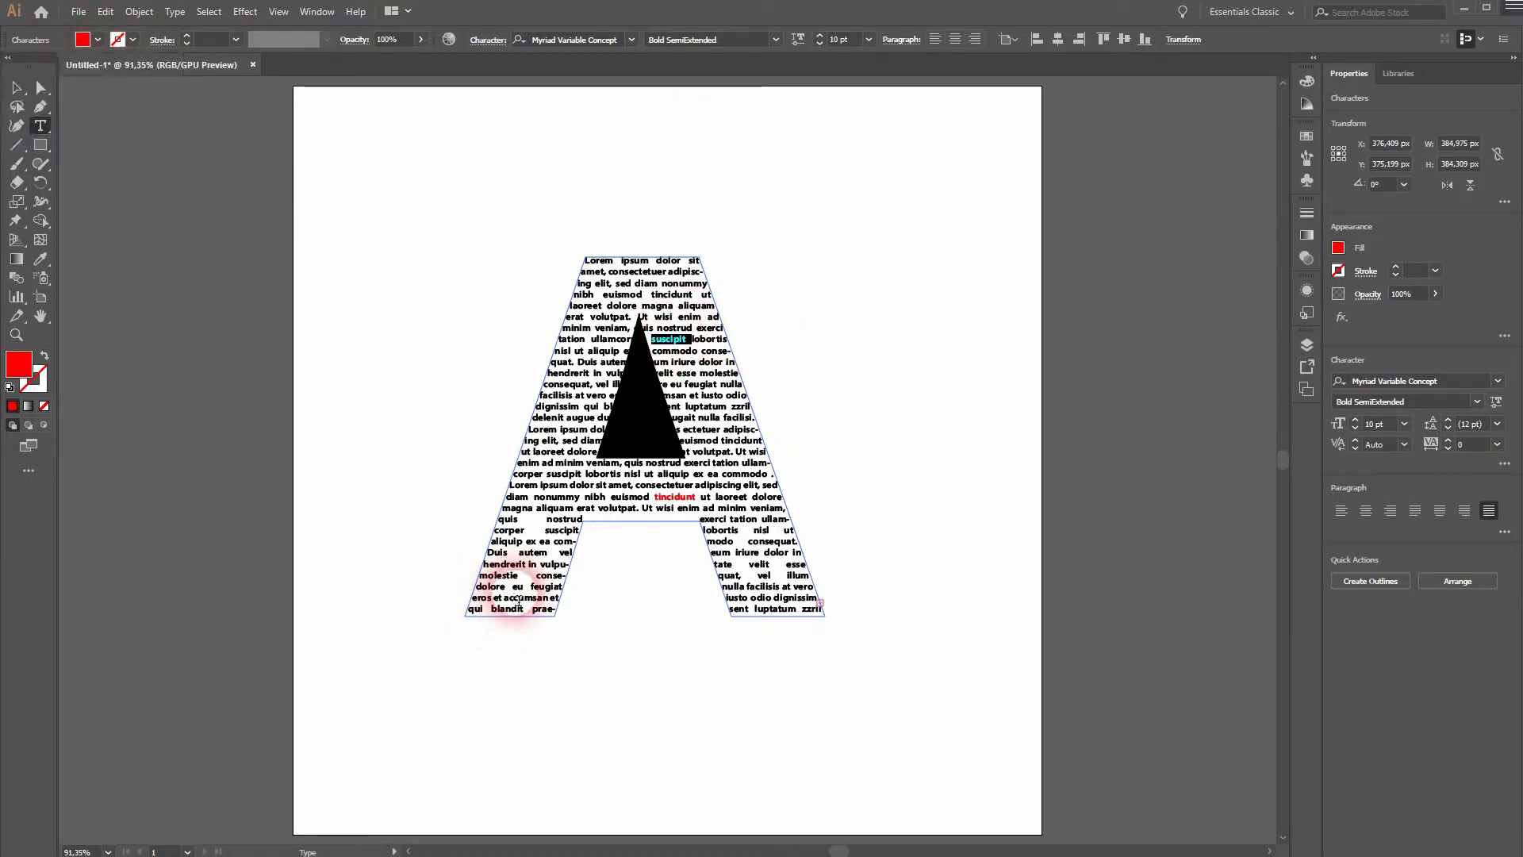
pyautogui.doubleClick(519, 598)
pyautogui.click(93, 41)
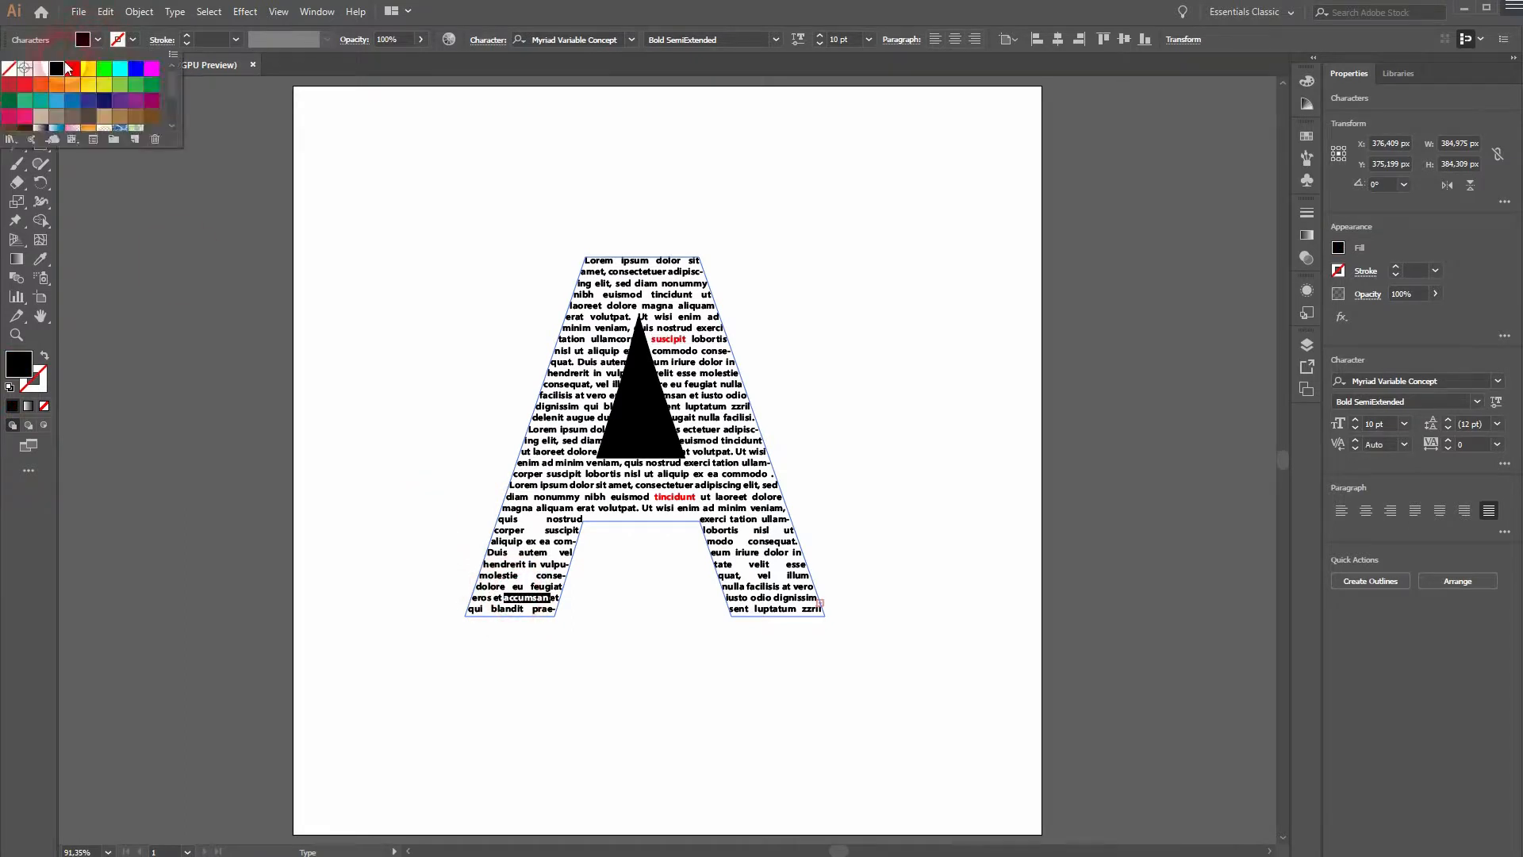
pyautogui.click(72, 69)
pyautogui.click(310, 484)
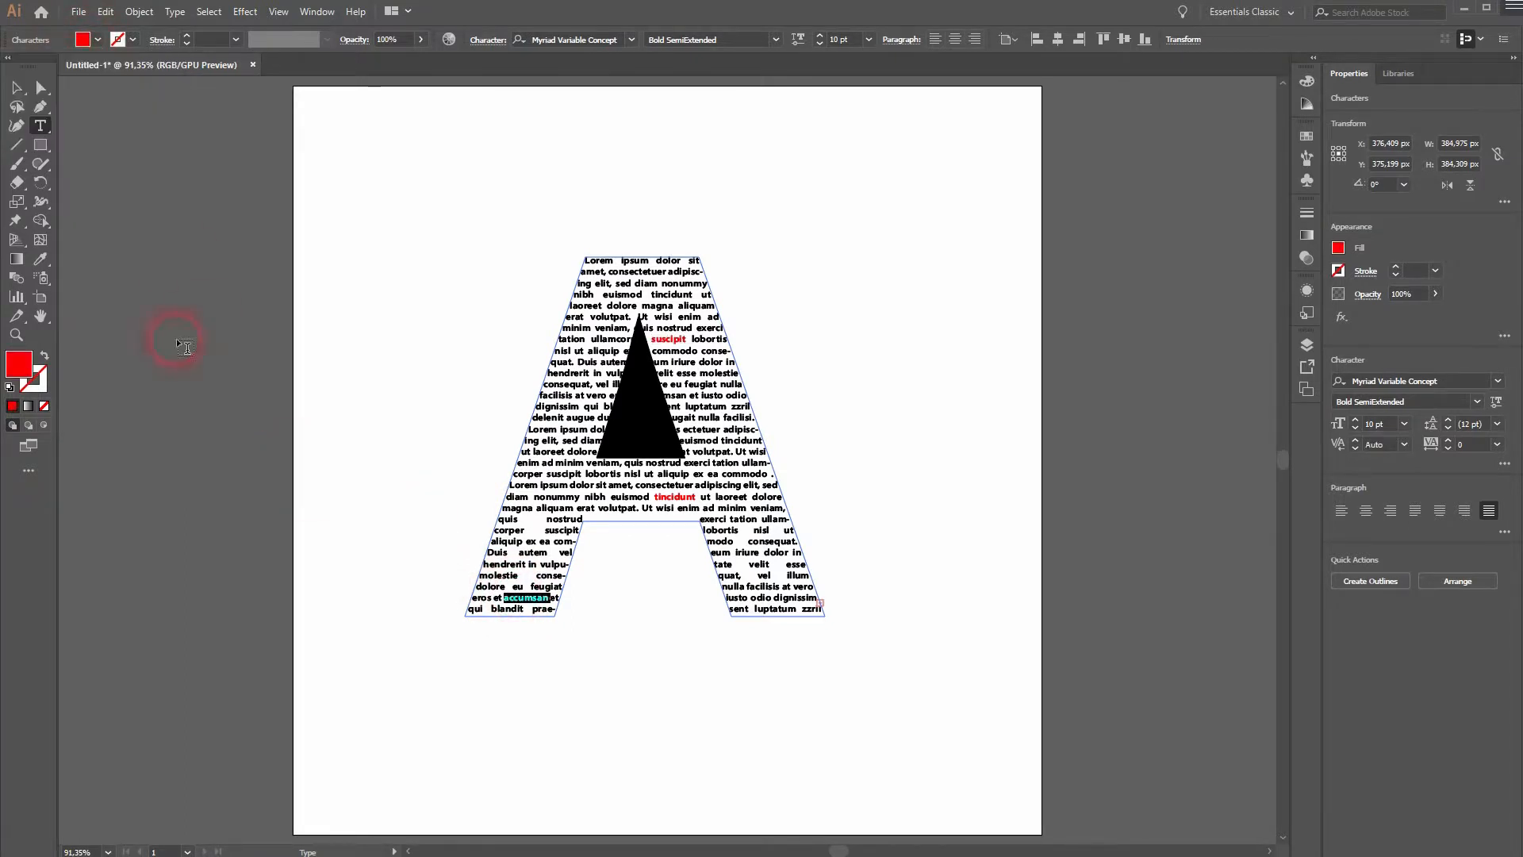
pyautogui.click(14, 90)
pyautogui.click(368, 579)
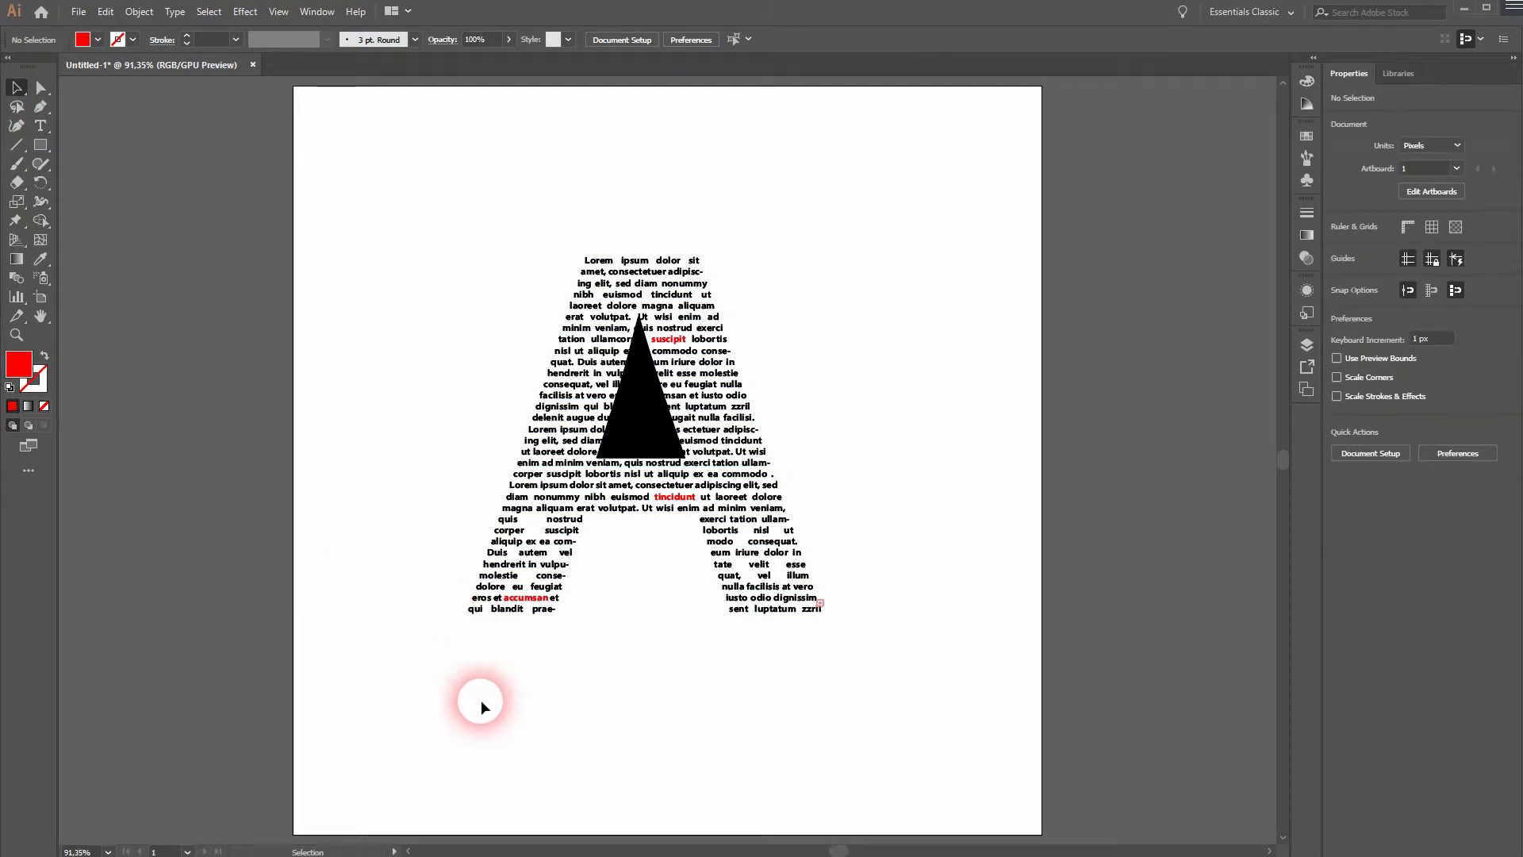
# Scale down the text-filled A with its triangle and move it into the artboard's upper right corner.
pyautogui.moveTo(402, 728); pyautogui.dragTo(1027, 206)
pyautogui.moveTo(825, 257); pyautogui.dragTo(749, 333)
pyautogui.moveTo(682, 436); pyautogui.dragTo(972, 202)
pyautogui.click(606, 455)
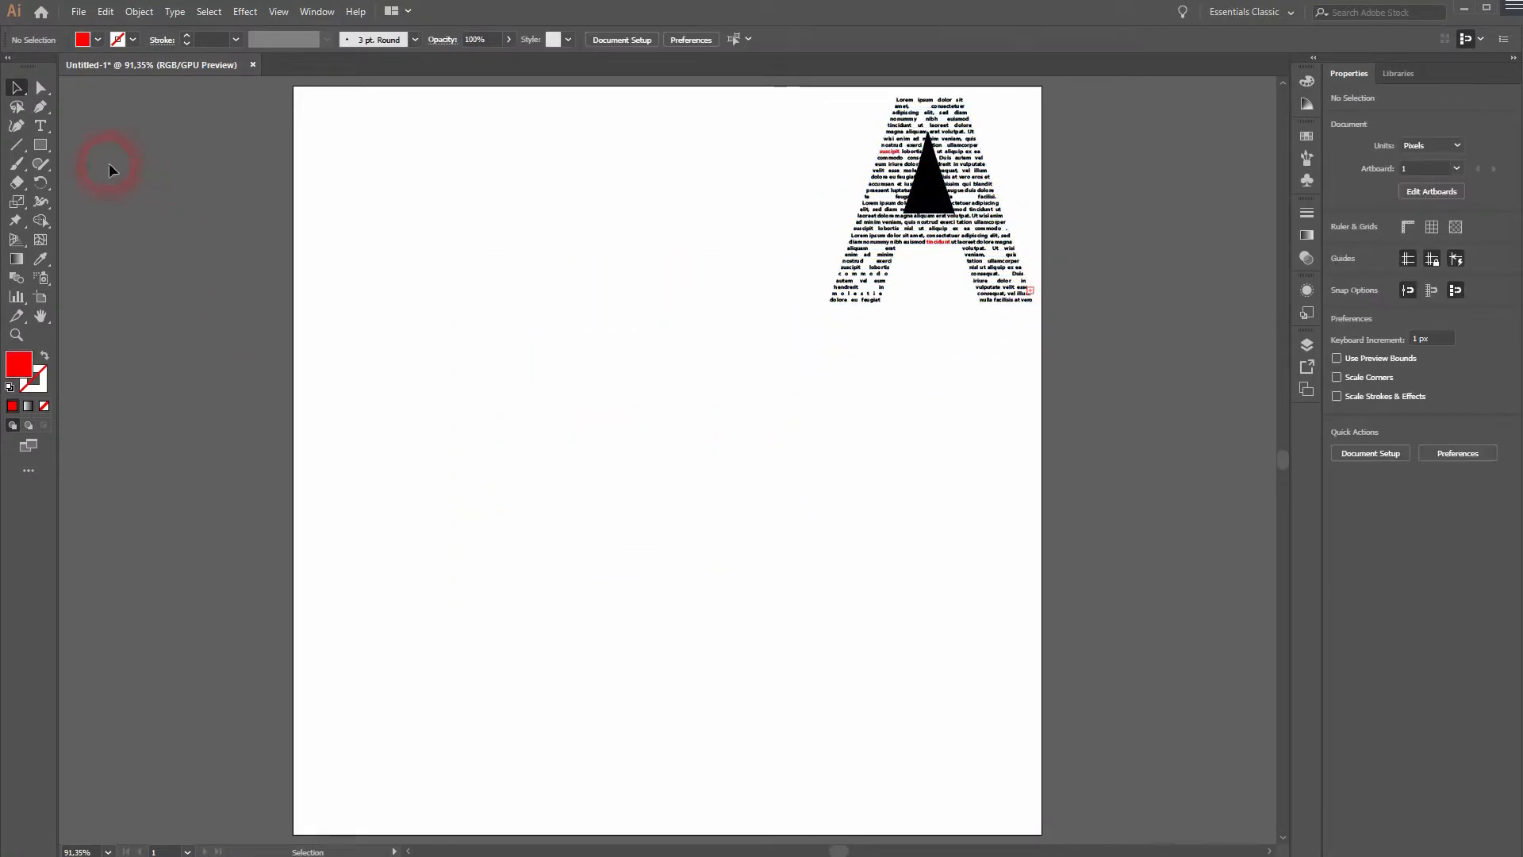
# Add a black point-text letter "A" on the empty part of the artboard.
pyautogui.click(41, 121)
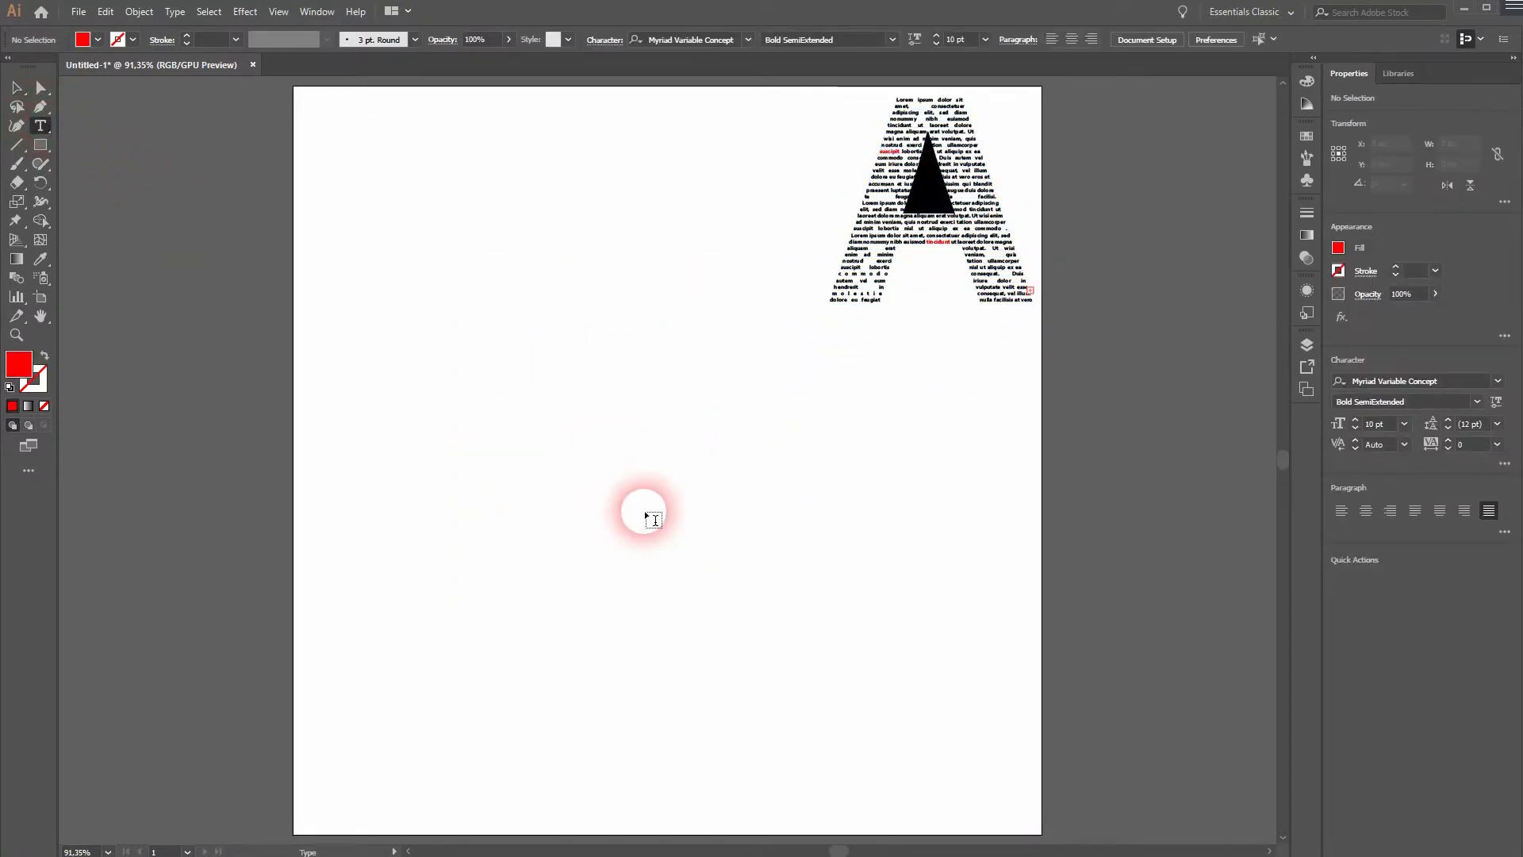
pyautogui.click(98, 40)
pyautogui.click(56, 69)
pyautogui.click(726, 528)
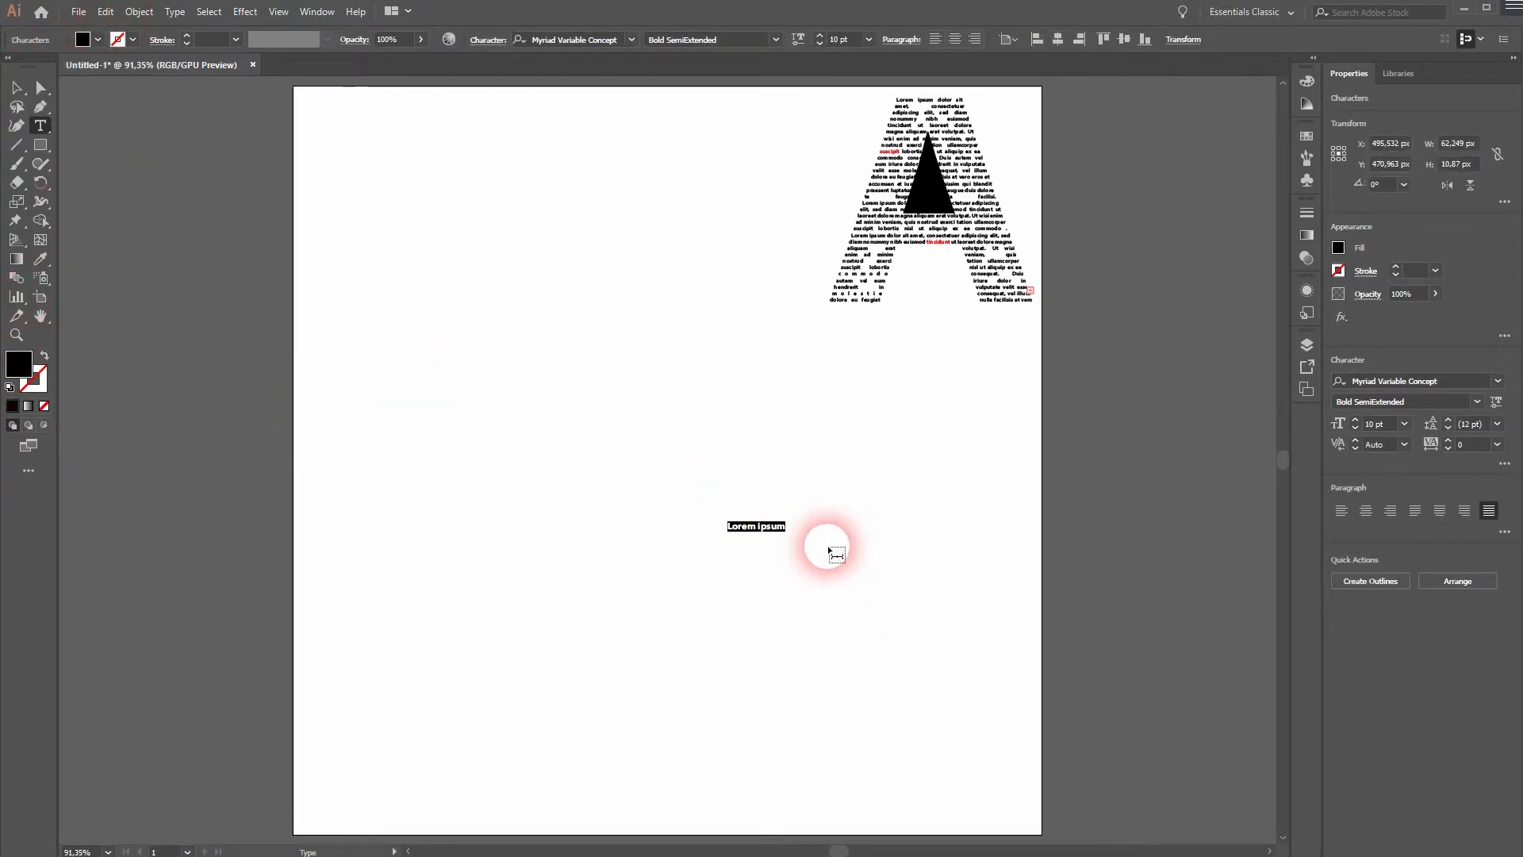
pyautogui.write('A')
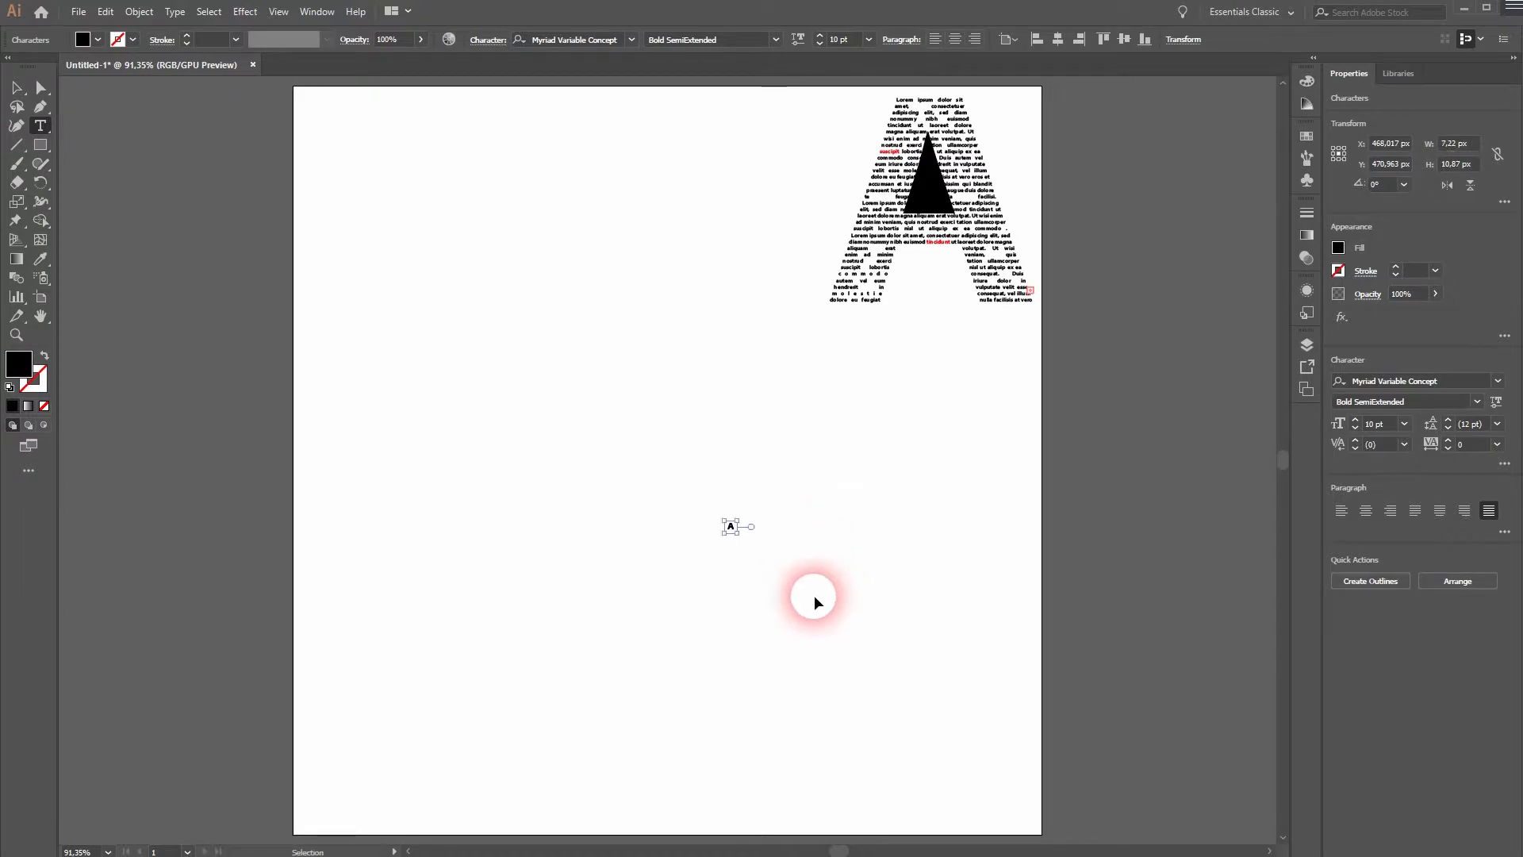
pyautogui.keyDown('ctrl'); pyautogui.click(800, 597); pyautogui.keyUp('ctrl')
pyautogui.press('v')
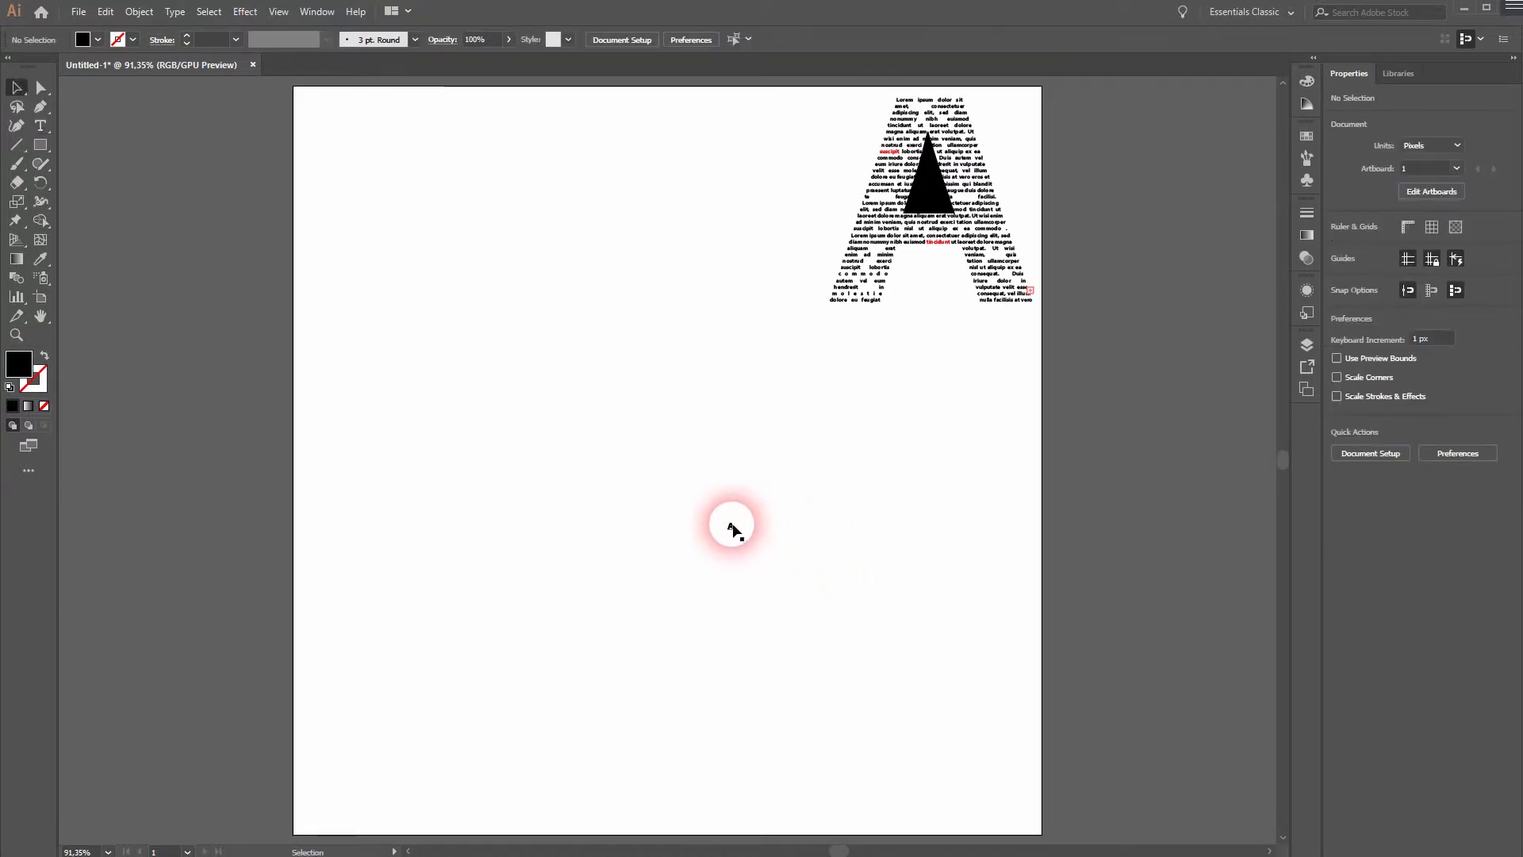
# Enlarge the new letter A to about 591 pt and move it near the middle of the artboard.
pyautogui.click(731, 525)
pyautogui.moveTo(734, 521); pyautogui.dragTo(1160, 232)
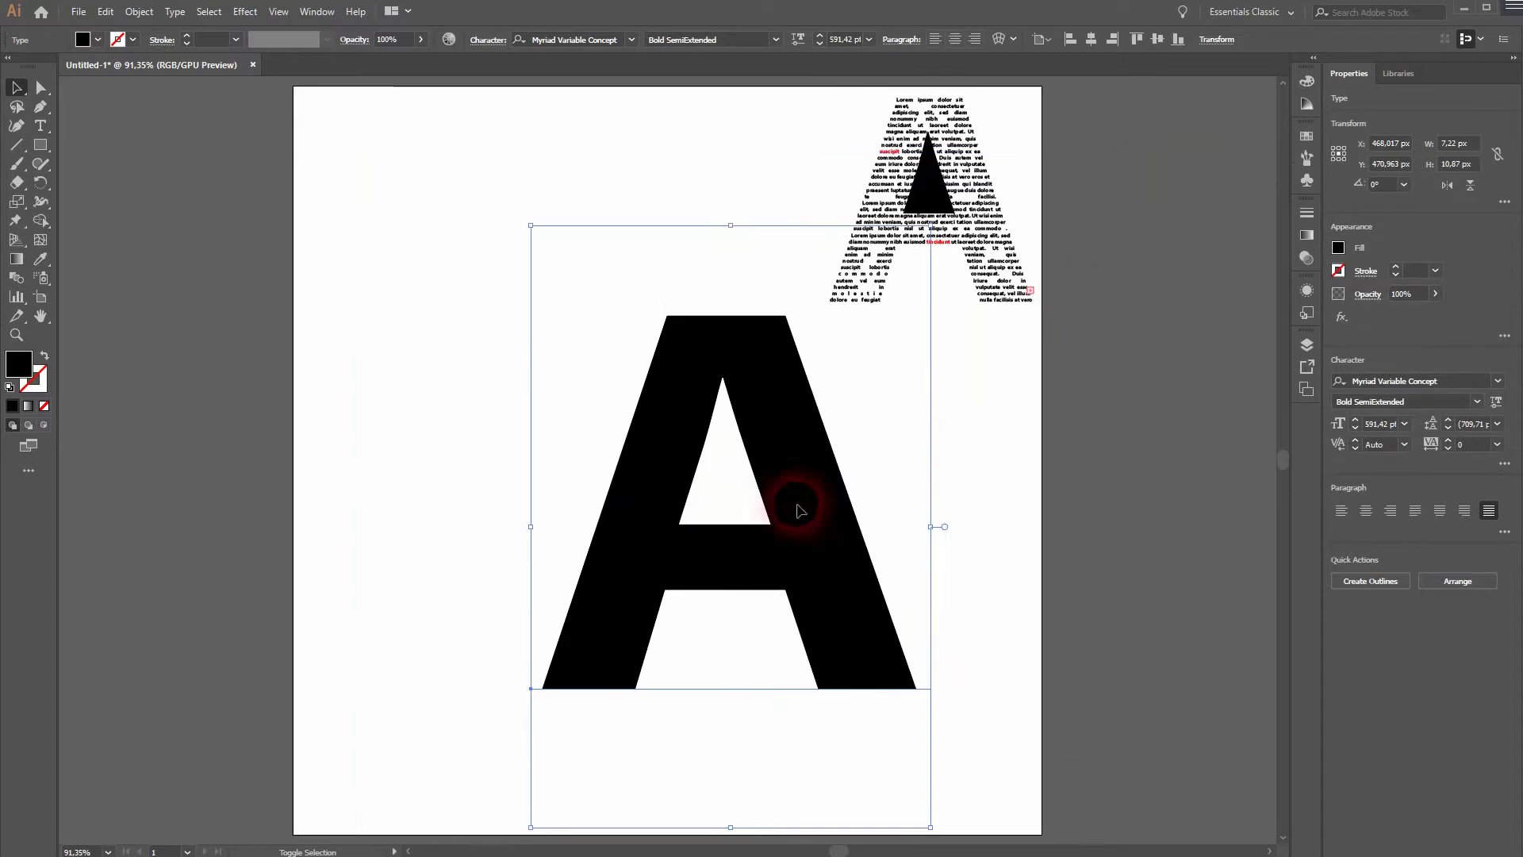
pyautogui.moveTo(799, 513); pyautogui.dragTo(688, 490)
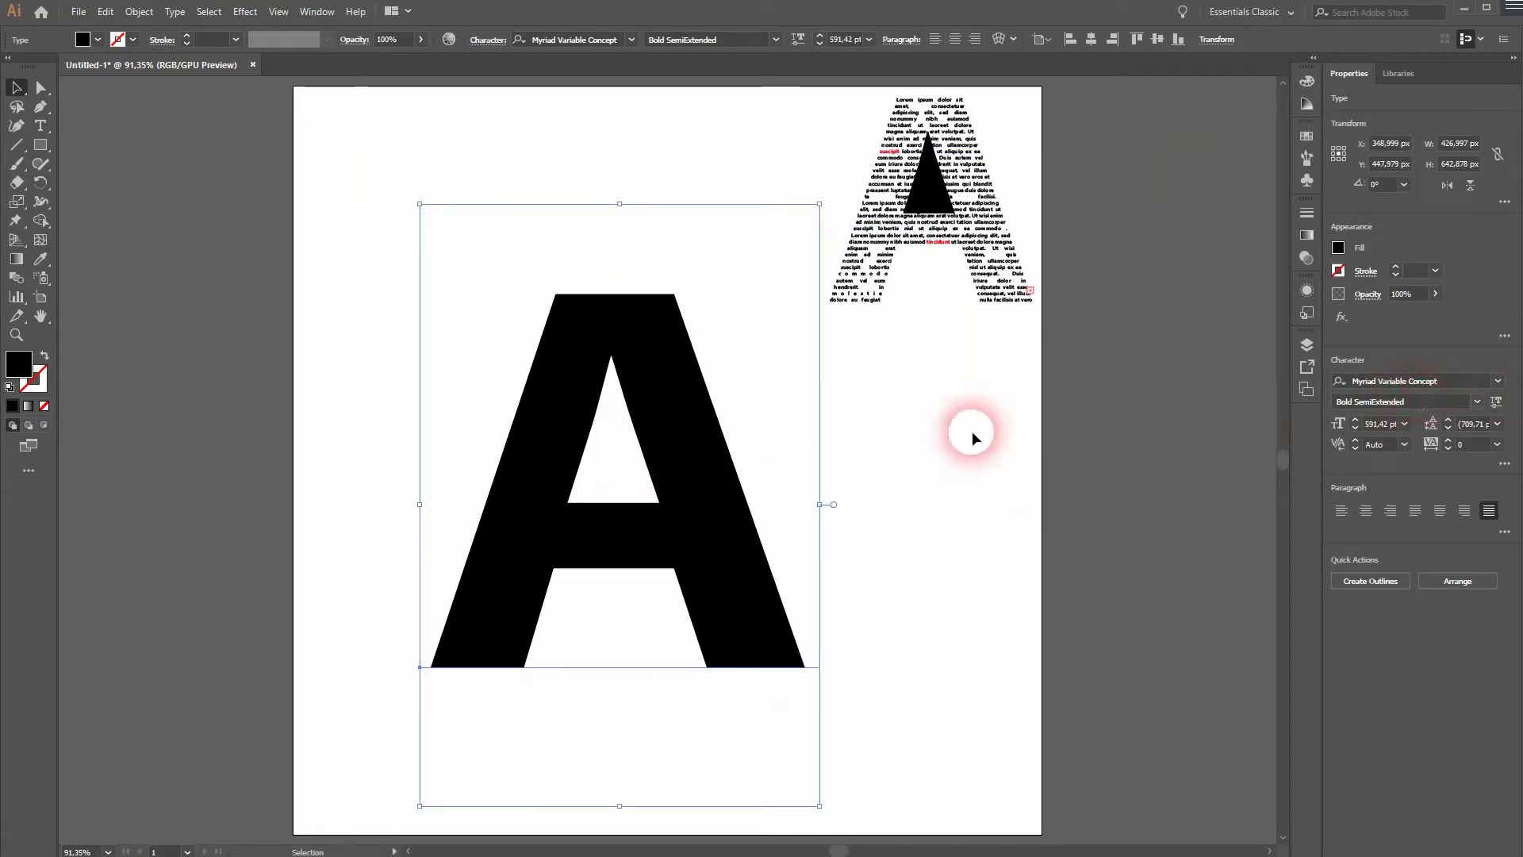
# Expand the large letter A into outlines and release its compound path.
pyautogui.click(139, 12)
pyautogui.click(214, 176)
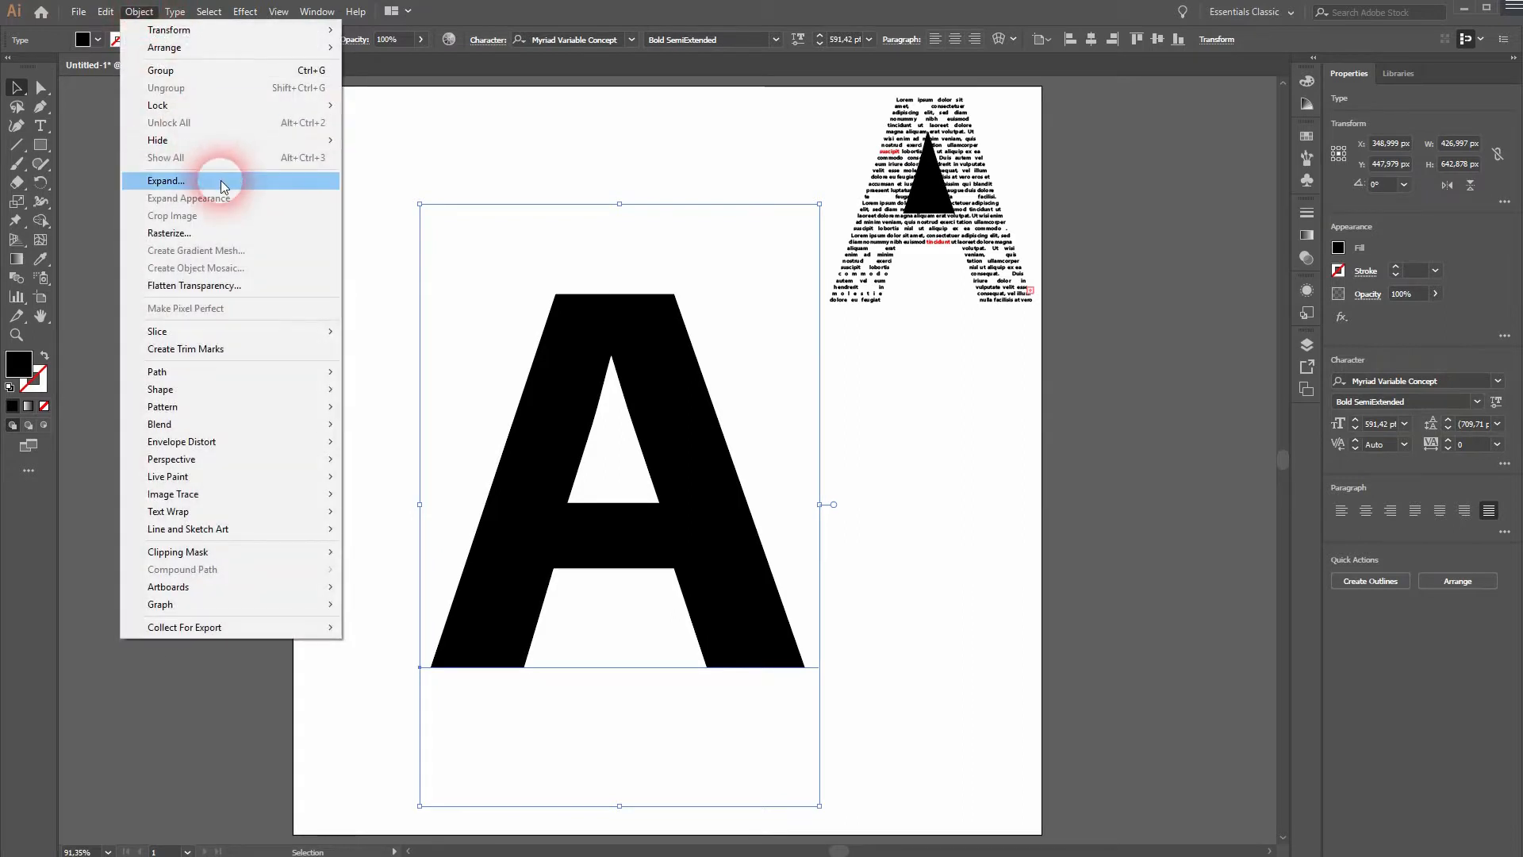
pyautogui.click(964, 431)
pyautogui.click(139, 12)
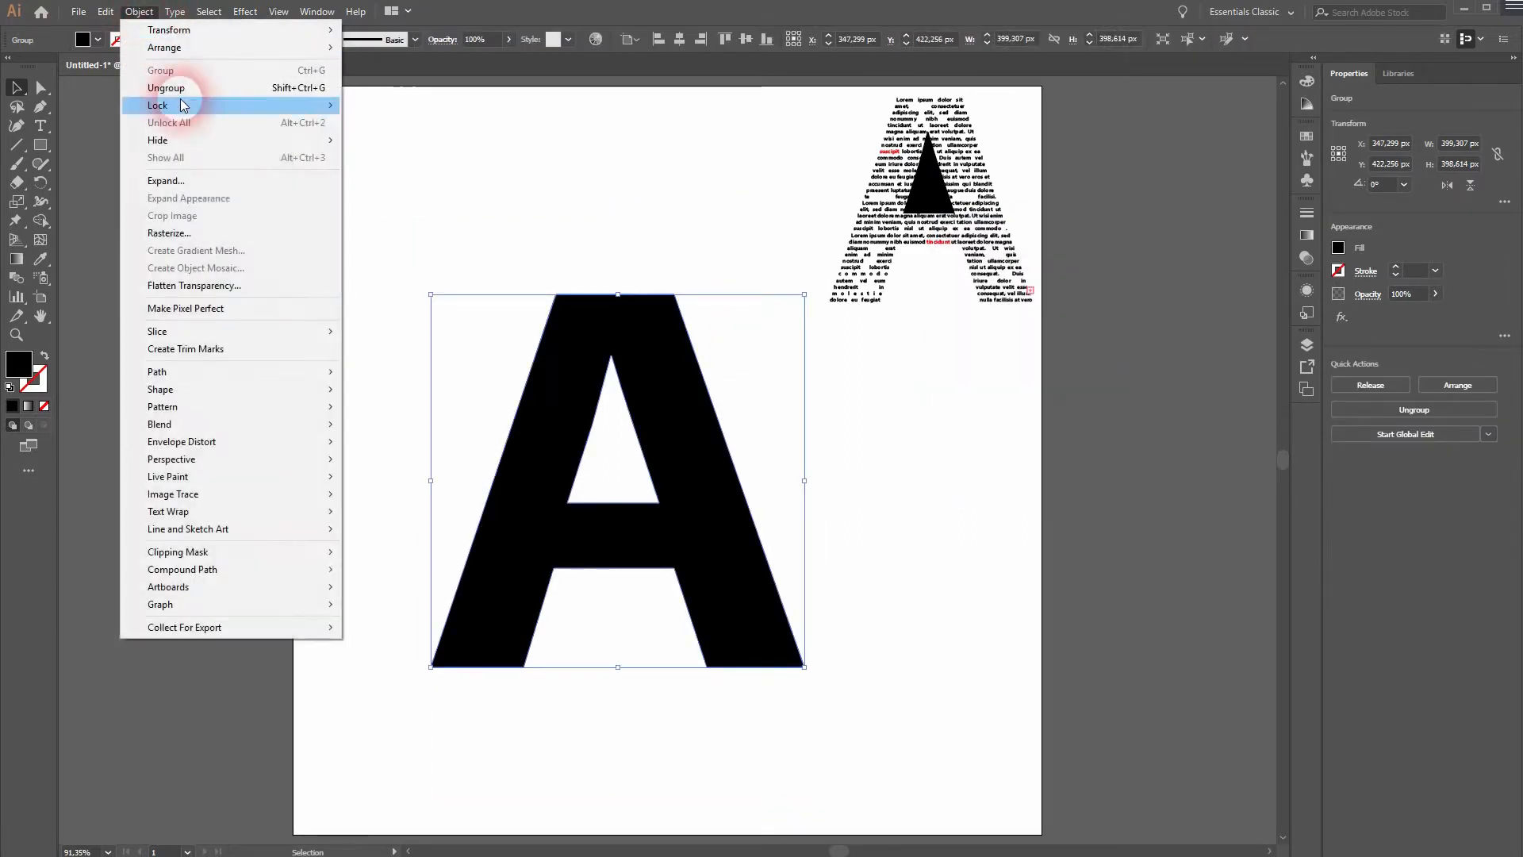
pyautogui.moveTo(333, 573)
pyautogui.click(412, 587)
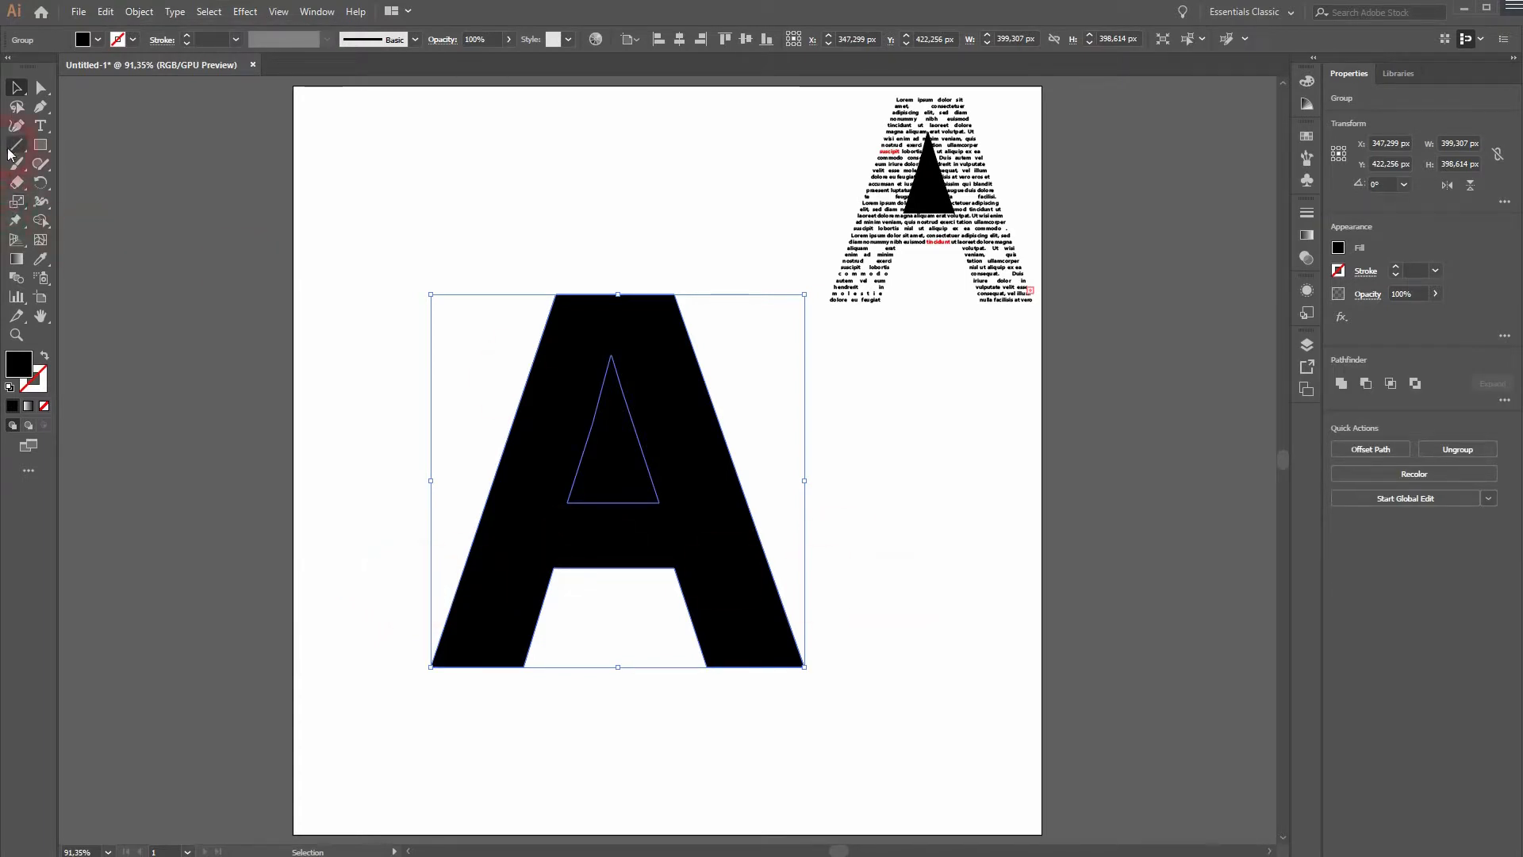
# Ungroup the released letter so that its outer shape and inner triangle are separate.
pyautogui.click(43, 127)
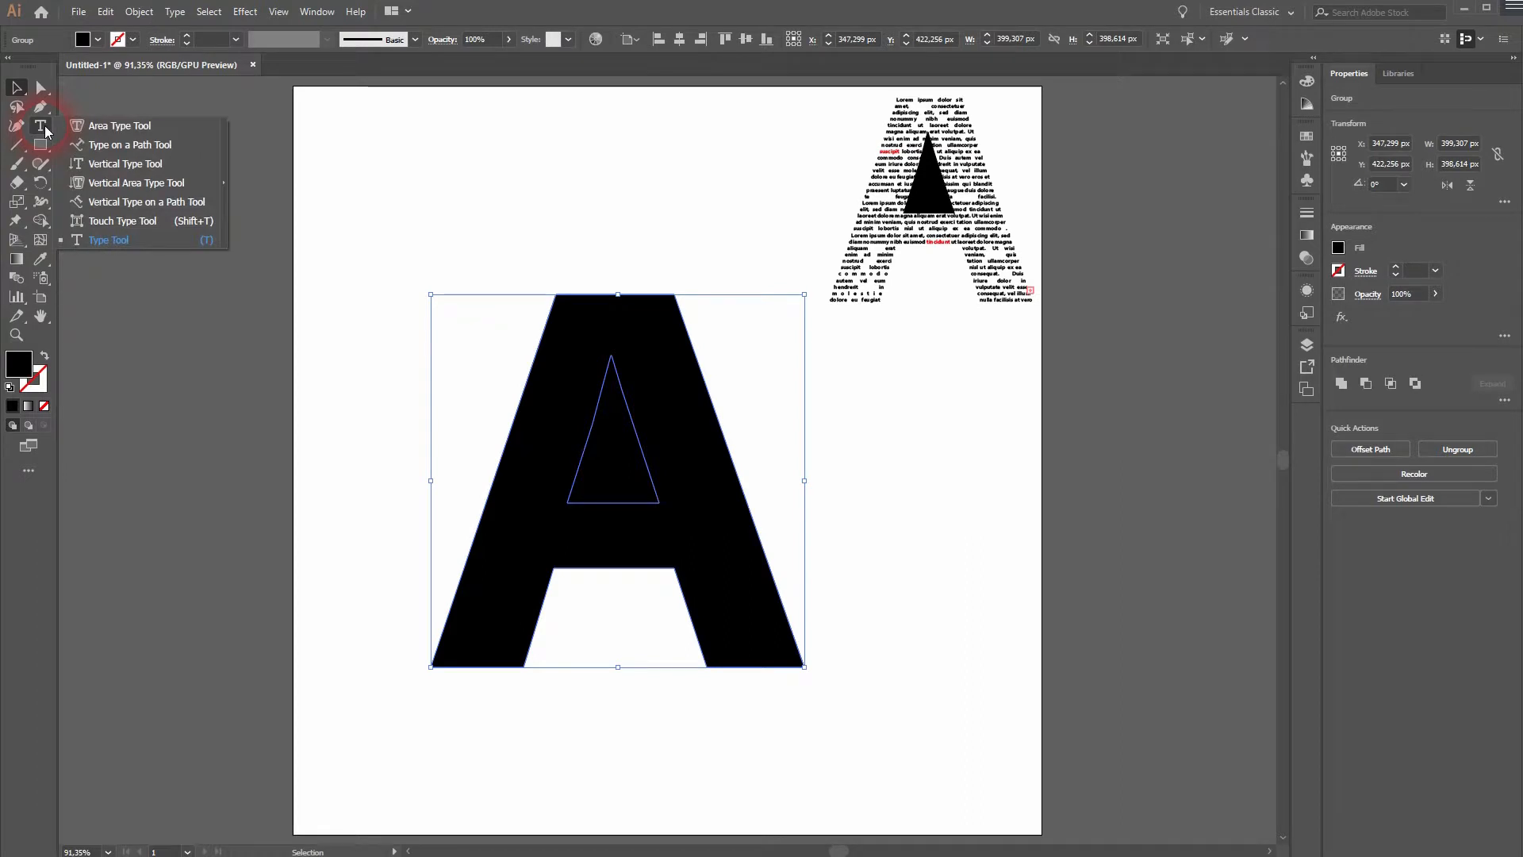
pyautogui.rightClick(559, 476)
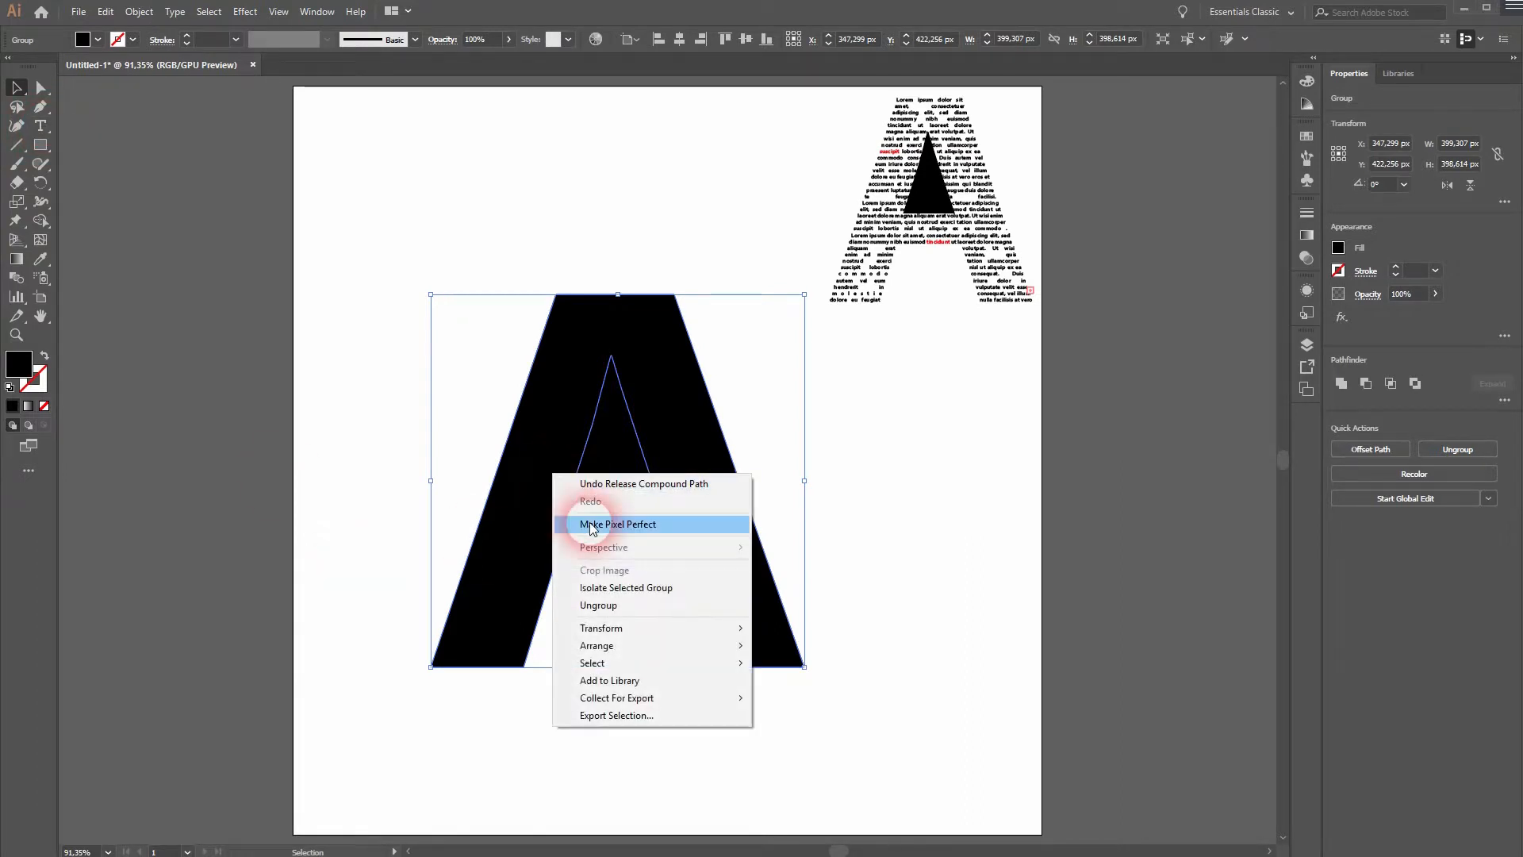
pyautogui.click(652, 608)
pyautogui.click(945, 568)
# Run placeholder text along the outline of the outer A shape with the Type on a Path tool.
pyautogui.moveTo(488, 496); pyautogui.dragTo(356, 401)
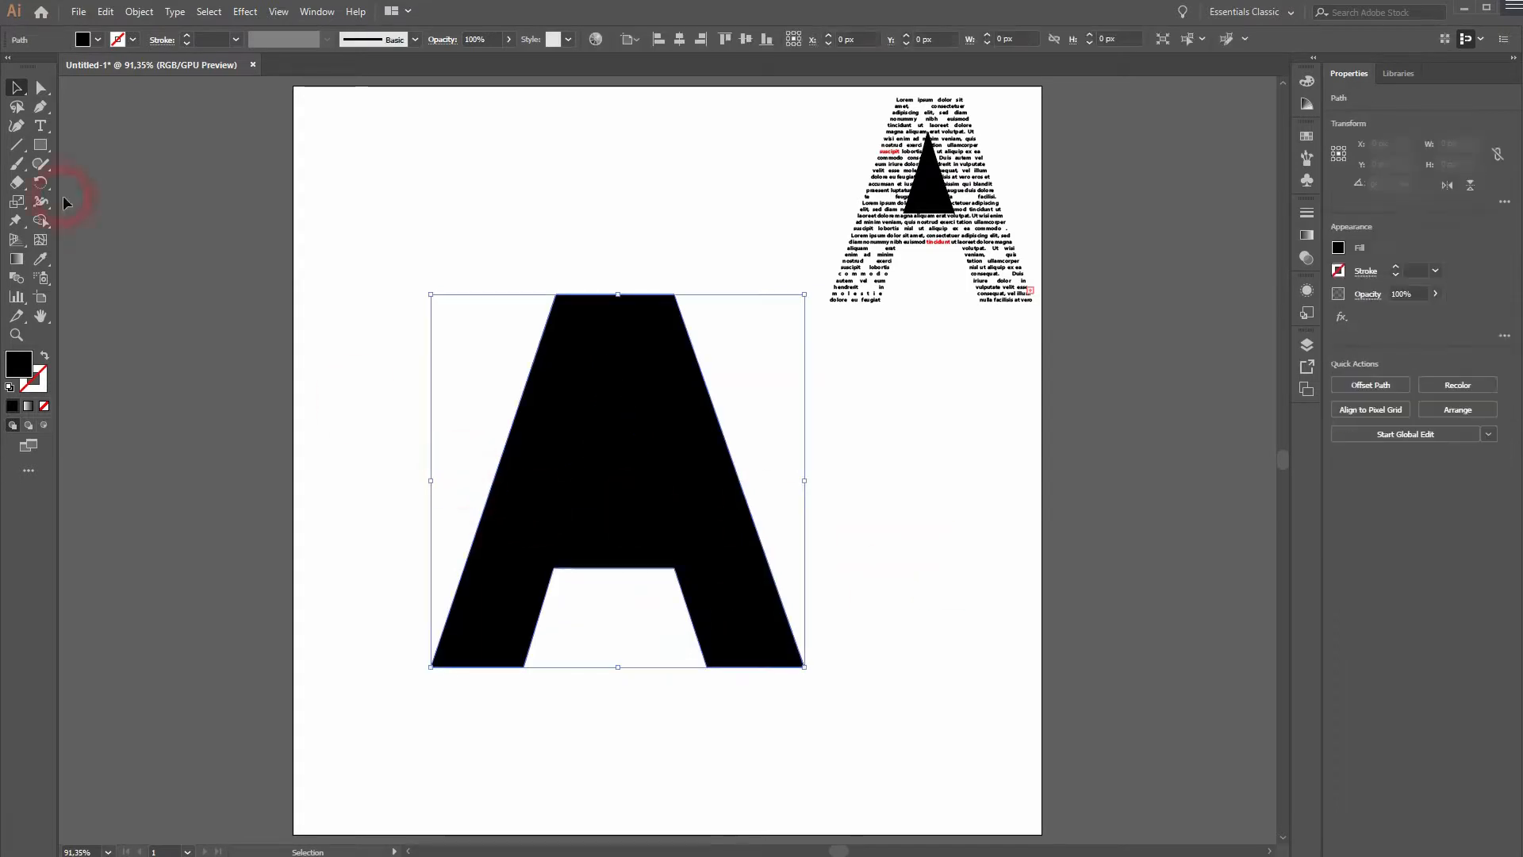
pyautogui.moveTo(42, 131); pyautogui.dragTo(118, 164)
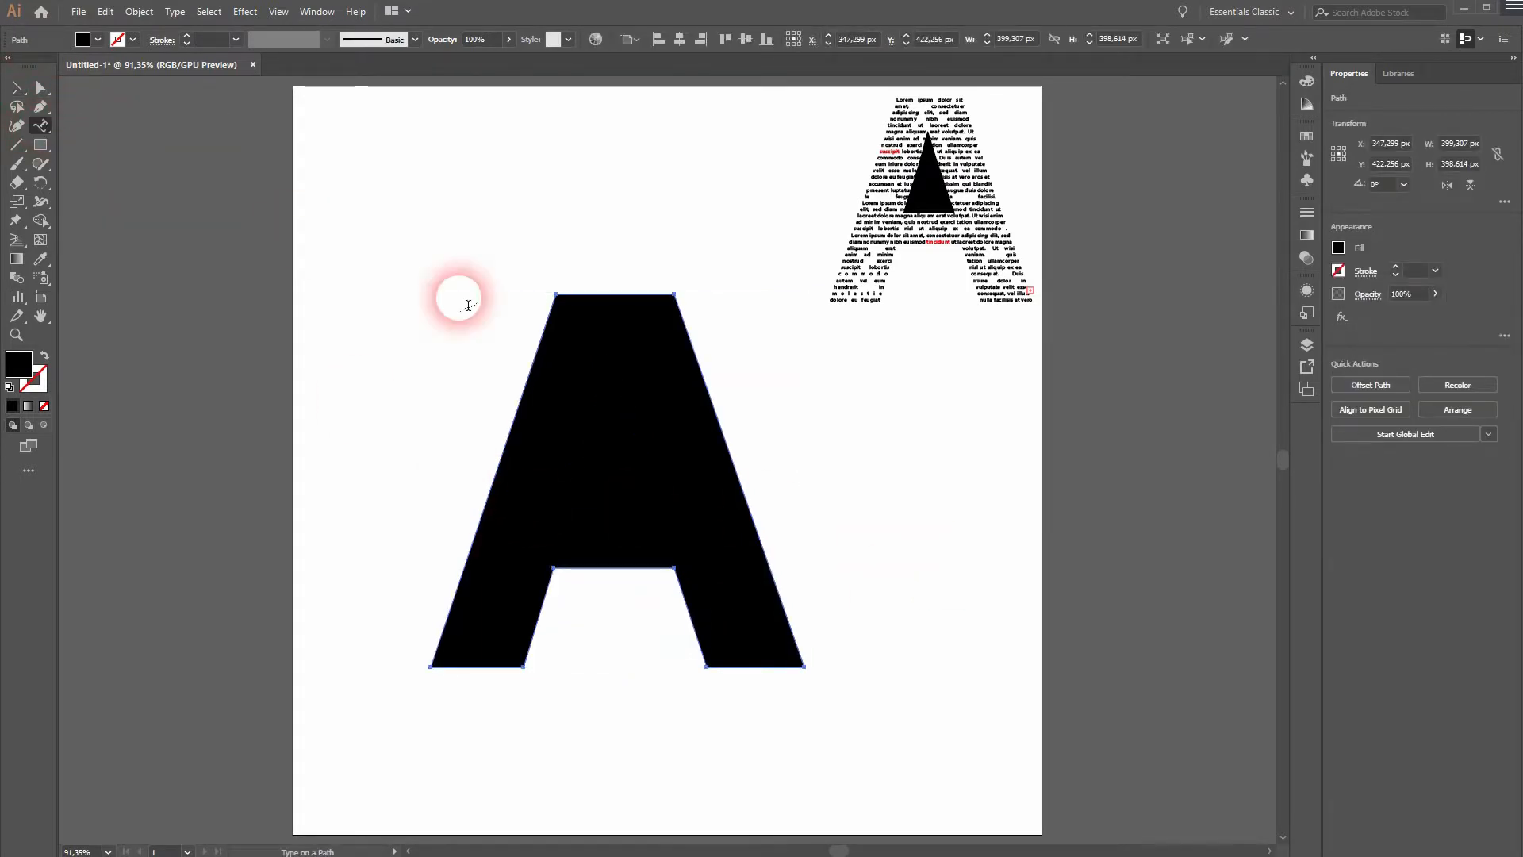
pyautogui.click(542, 367)
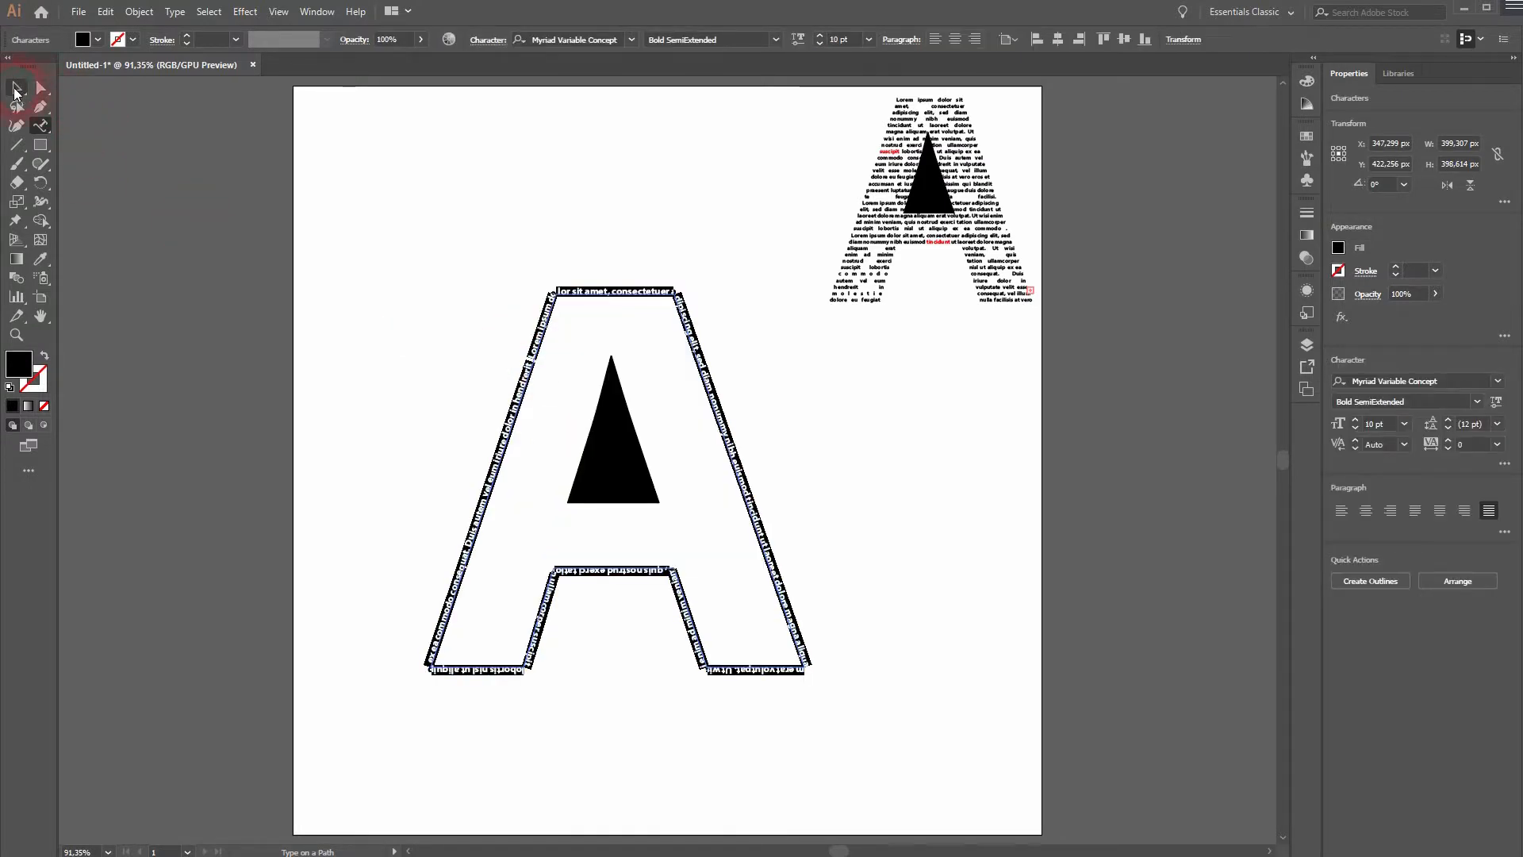
pyautogui.click(16, 89)
pyautogui.click(492, 495)
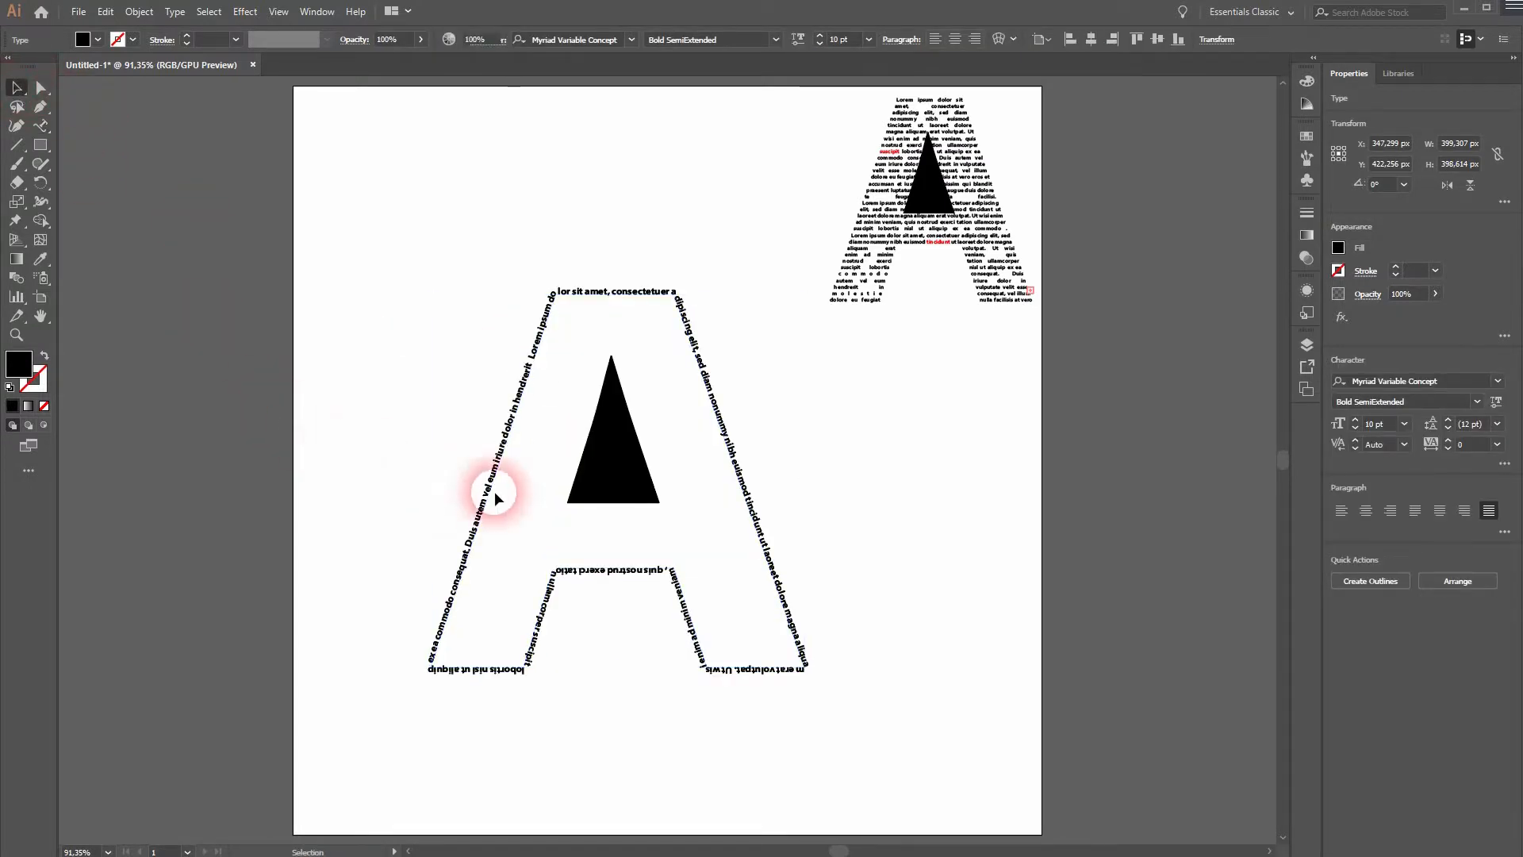
# Run placeholder text along the edges of the inner triangle with the Type on a Path tool.
pyautogui.click(578, 469)
pyautogui.click(43, 127)
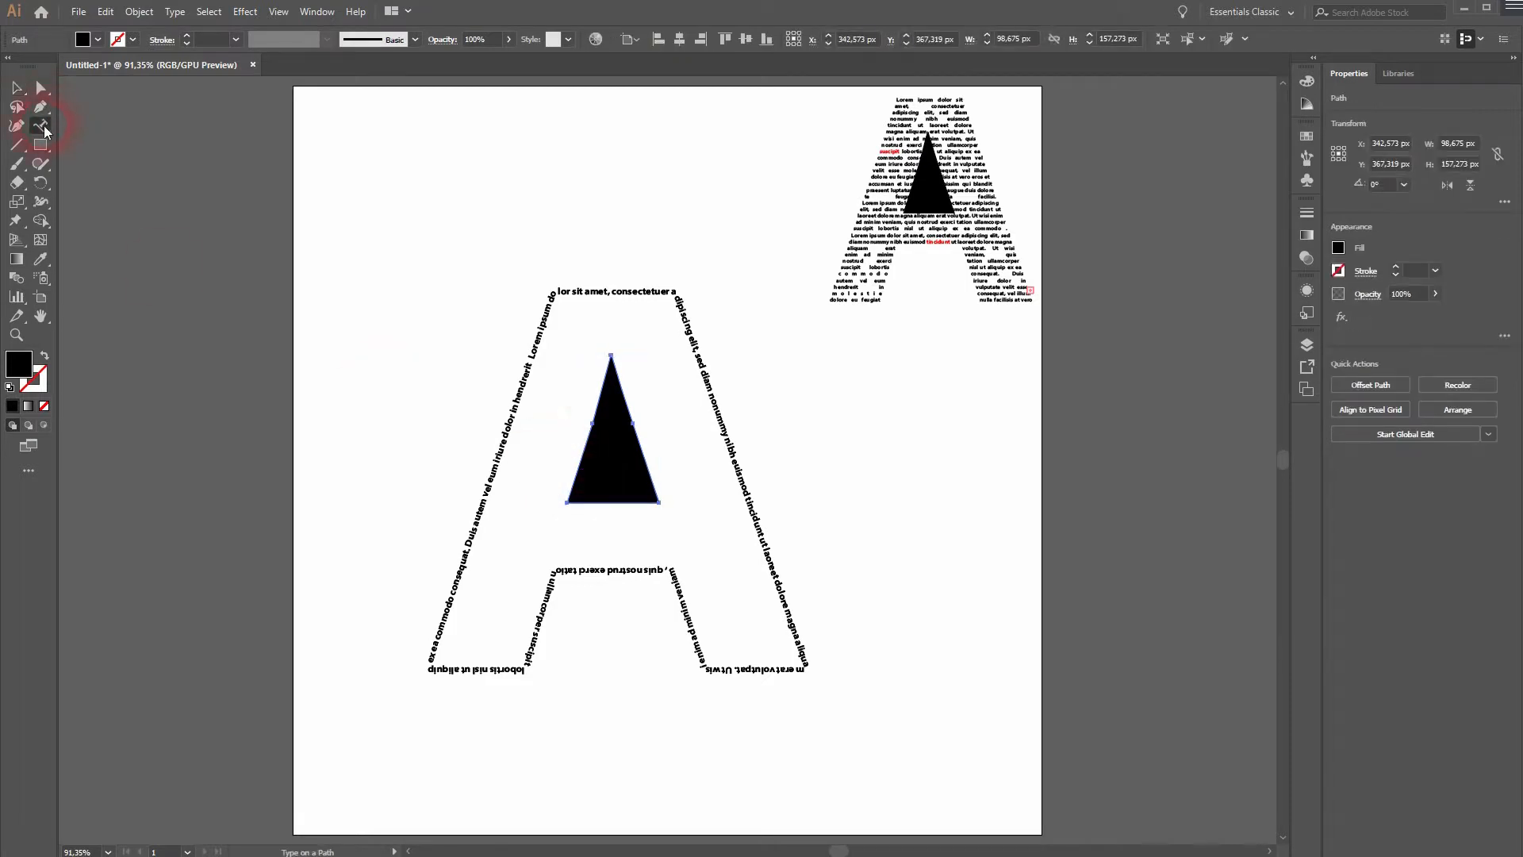
pyautogui.click(597, 411)
pyautogui.click(16, 87)
pyautogui.click(408, 425)
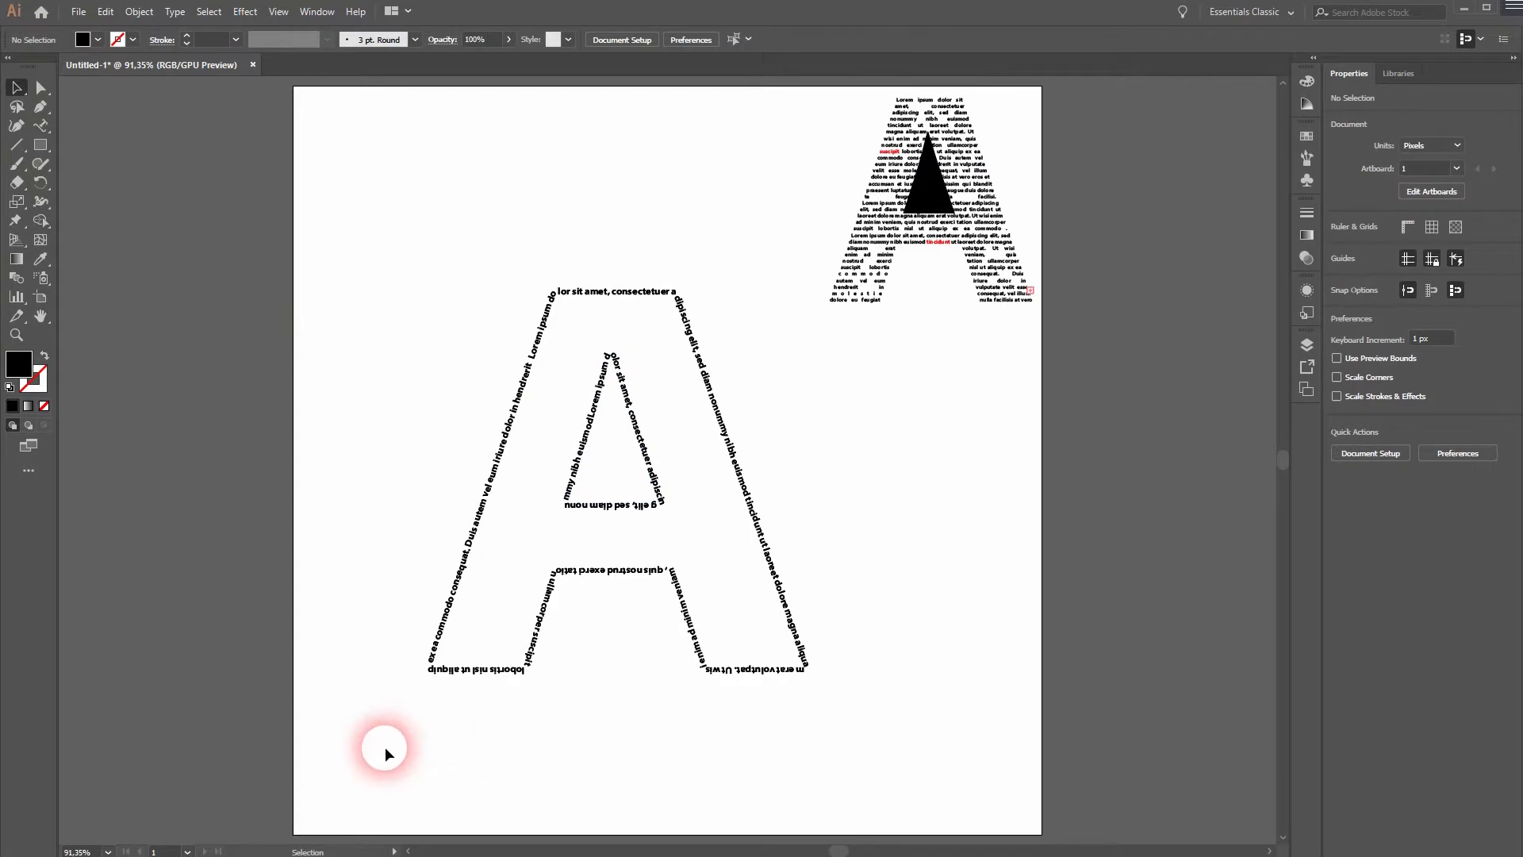
# Scale down the outlined-text A with its triangle and place it beside the text-filled A along the artboard's upper edge.
pyautogui.moveTo(385, 746); pyautogui.dragTo(808, 422)
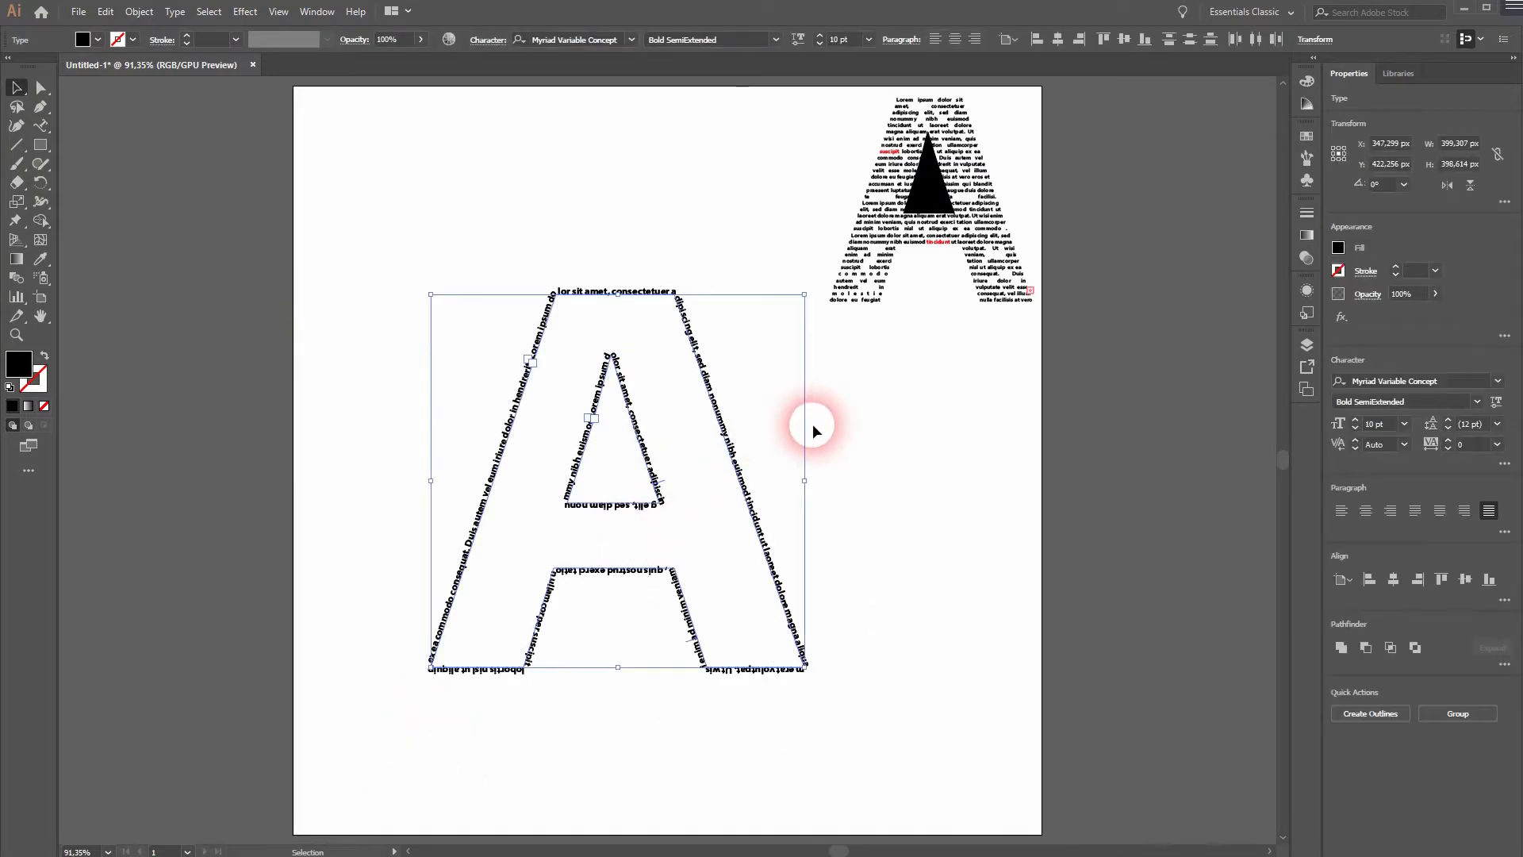
pyautogui.moveTo(804, 294); pyautogui.dragTo(714, 385)
pyautogui.moveTo(644, 436); pyautogui.dragTo(708, 186)
pyautogui.click(809, 448)
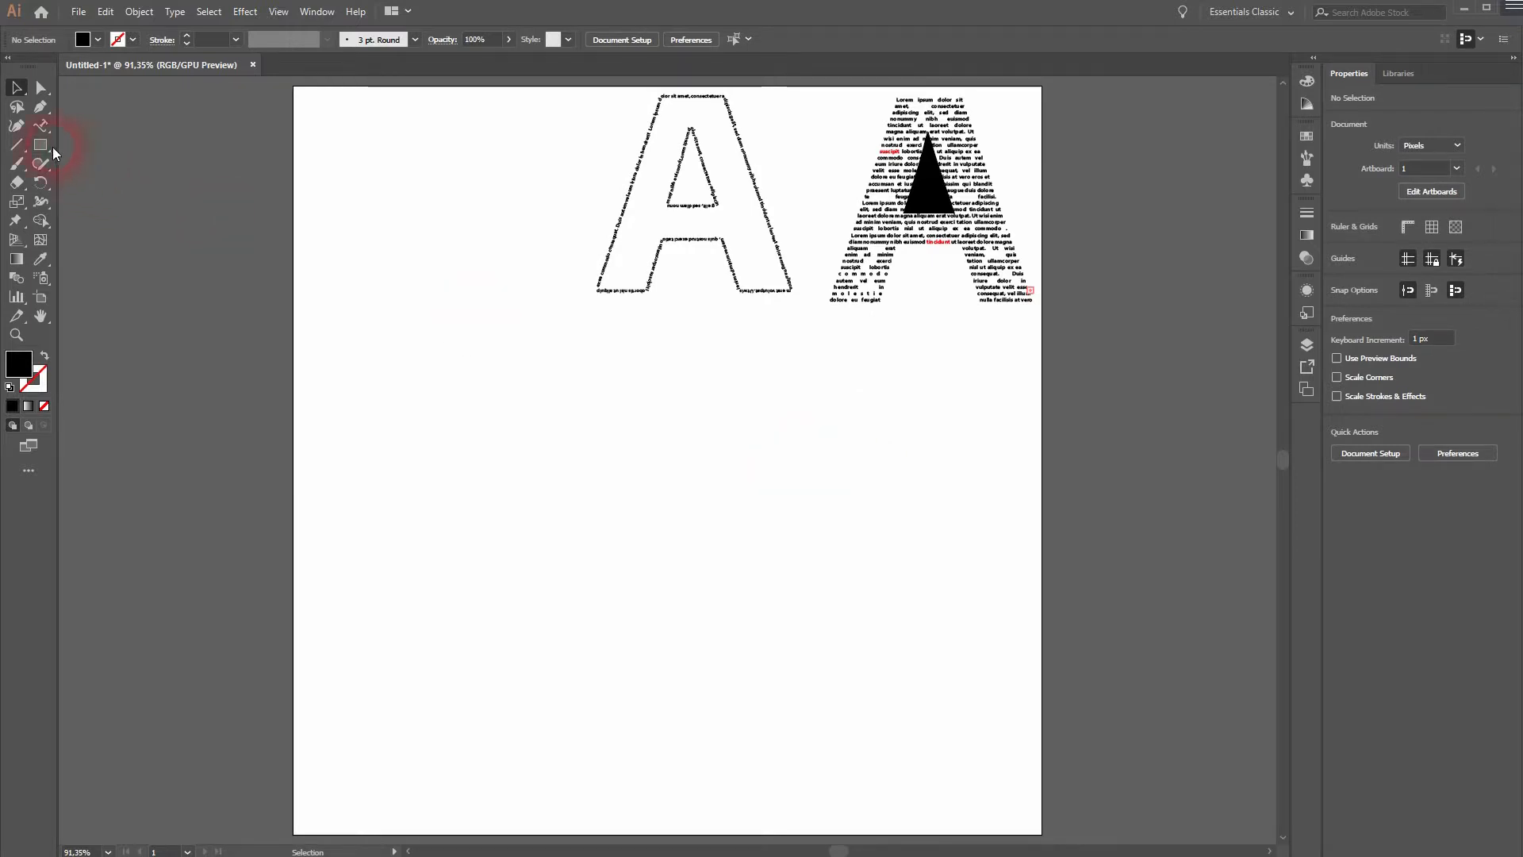
# Add another point-text letter "A" below the finished letters and enlarge it to about 362 px wide.
pyautogui.click(40, 126)
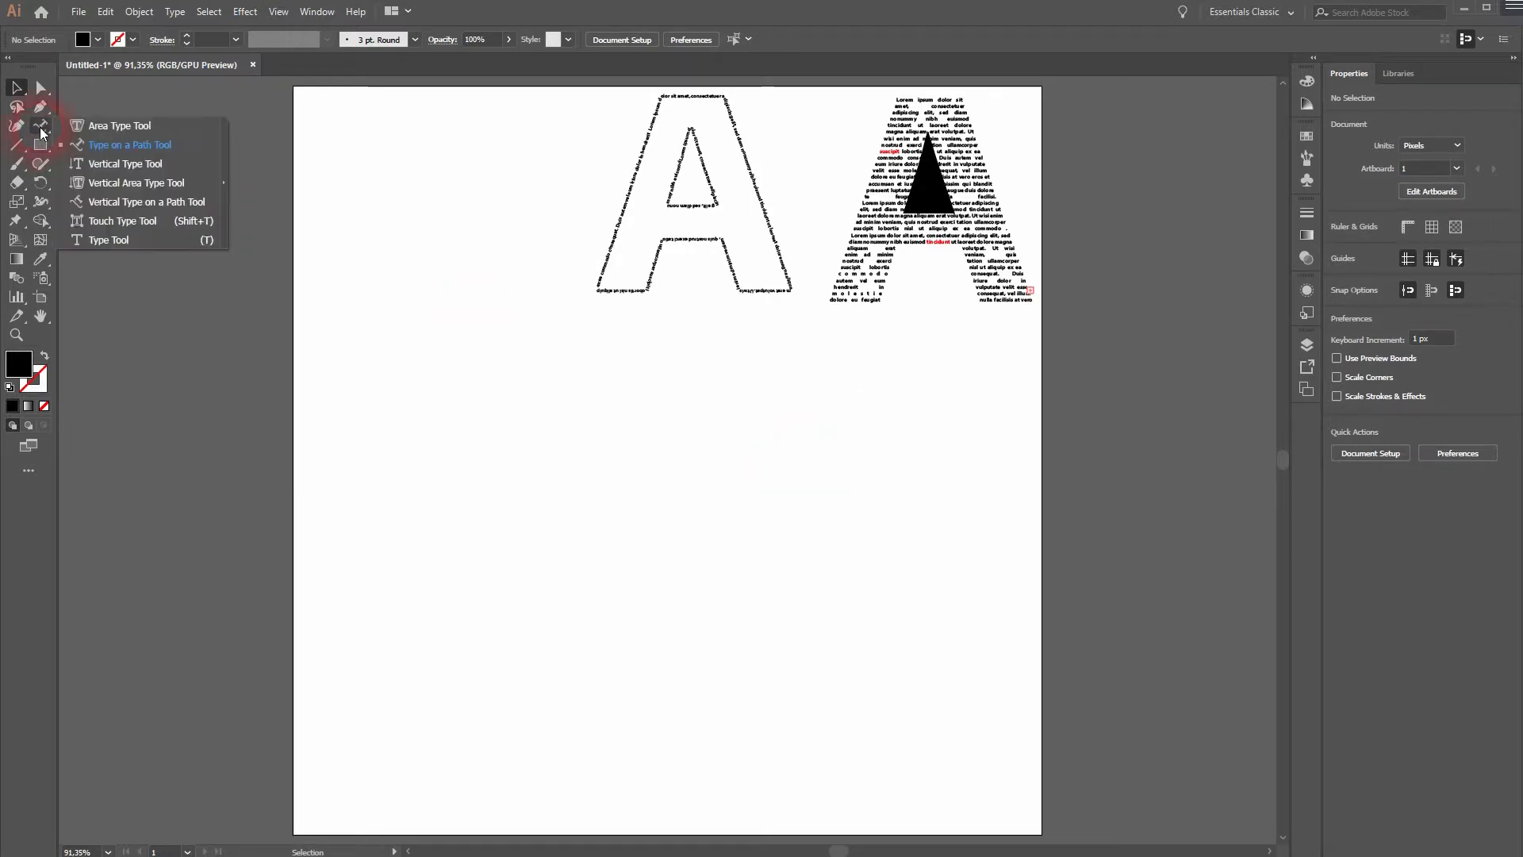
pyautogui.click(111, 243)
pyautogui.click(585, 496)
pyautogui.click(834, 597)
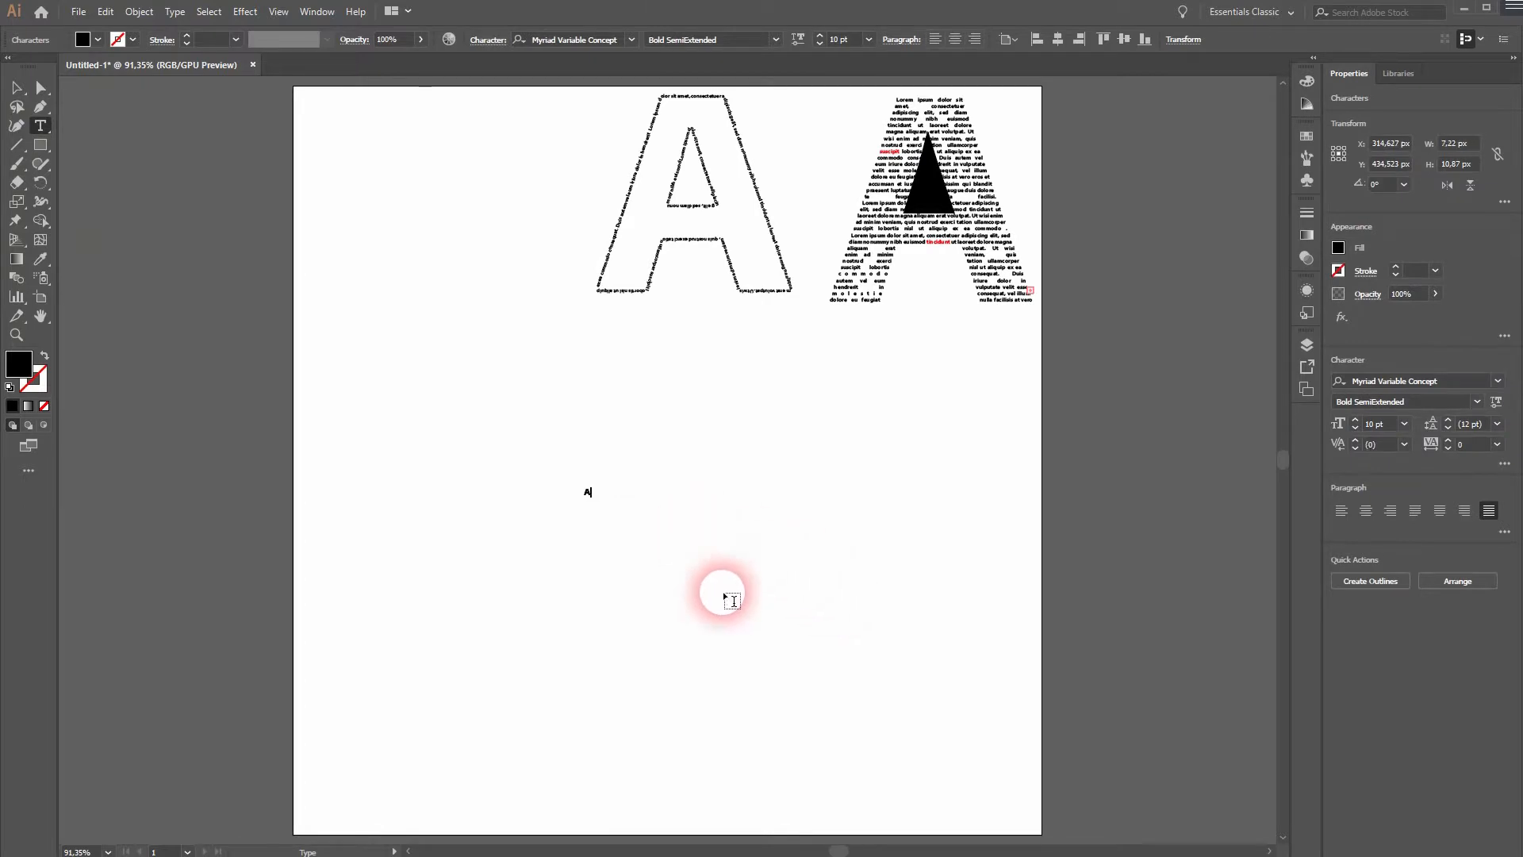
pyautogui.keyDown('ctrl'); pyautogui.click(730, 607); pyautogui.keyUp('ctrl')
pyautogui.press('v')
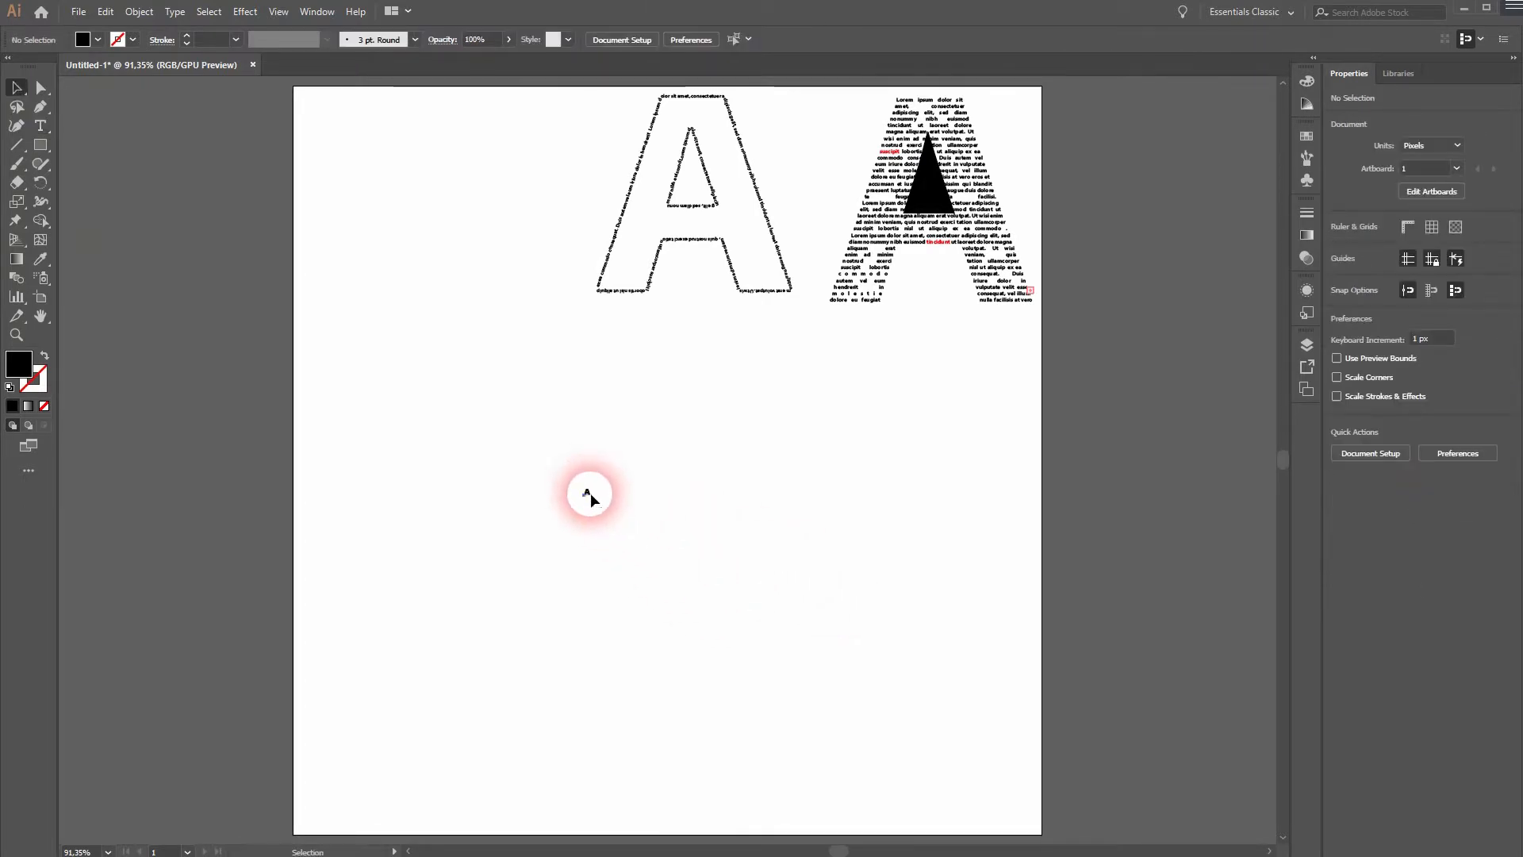
pyautogui.click(585, 492)
pyautogui.moveTo(711, 306); pyautogui.dragTo(767, 221)
# Expand the third letter A into outlines and release its compound path.
pyautogui.click(135, 12)
pyautogui.click(230, 184)
pyautogui.click(977, 446)
pyautogui.click(139, 12)
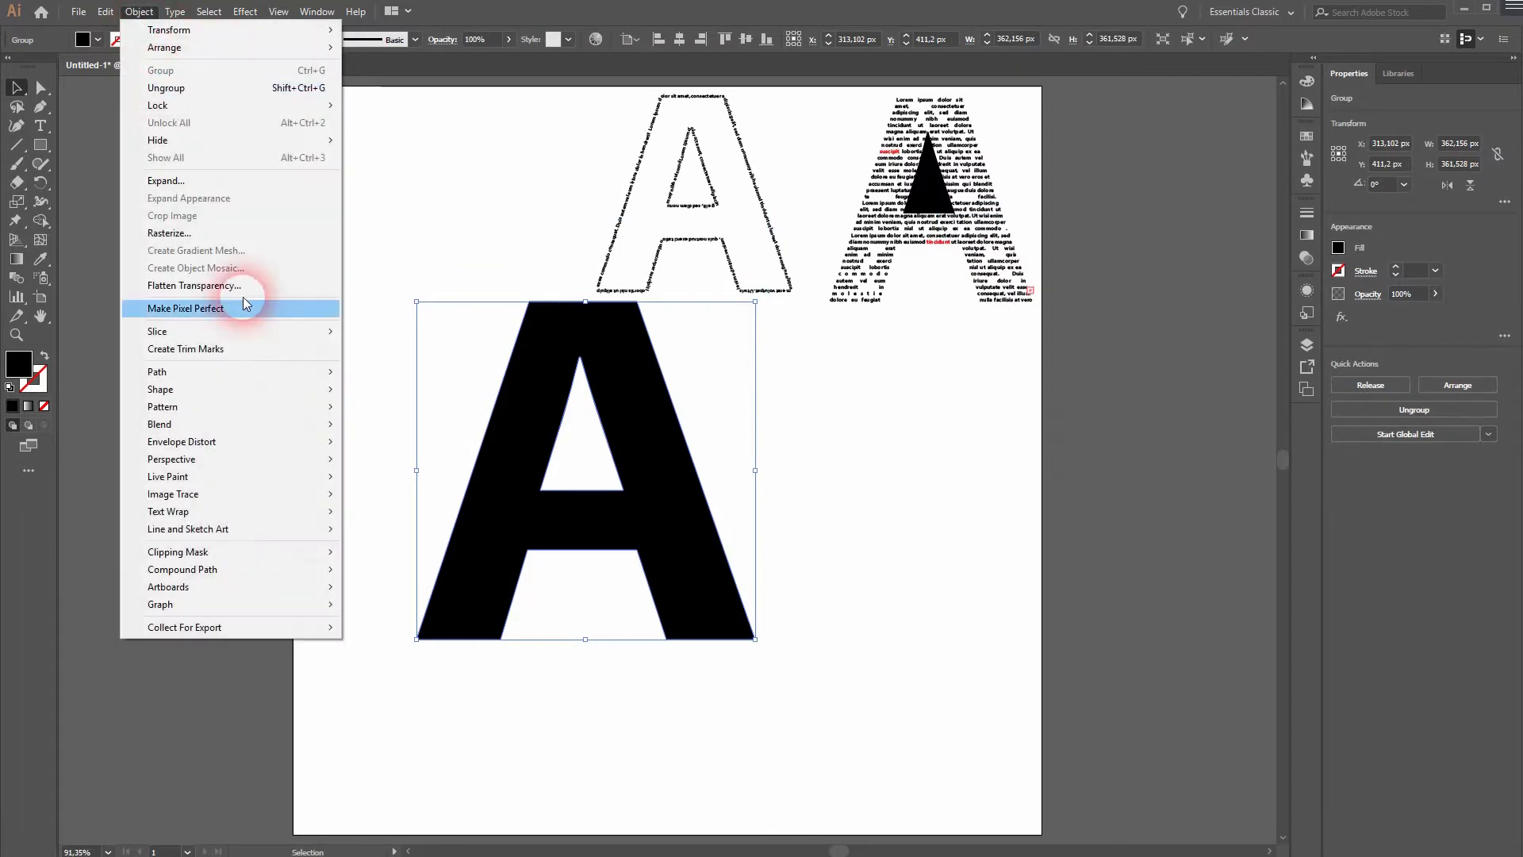
pyautogui.moveTo(313, 570)
pyautogui.click(436, 588)
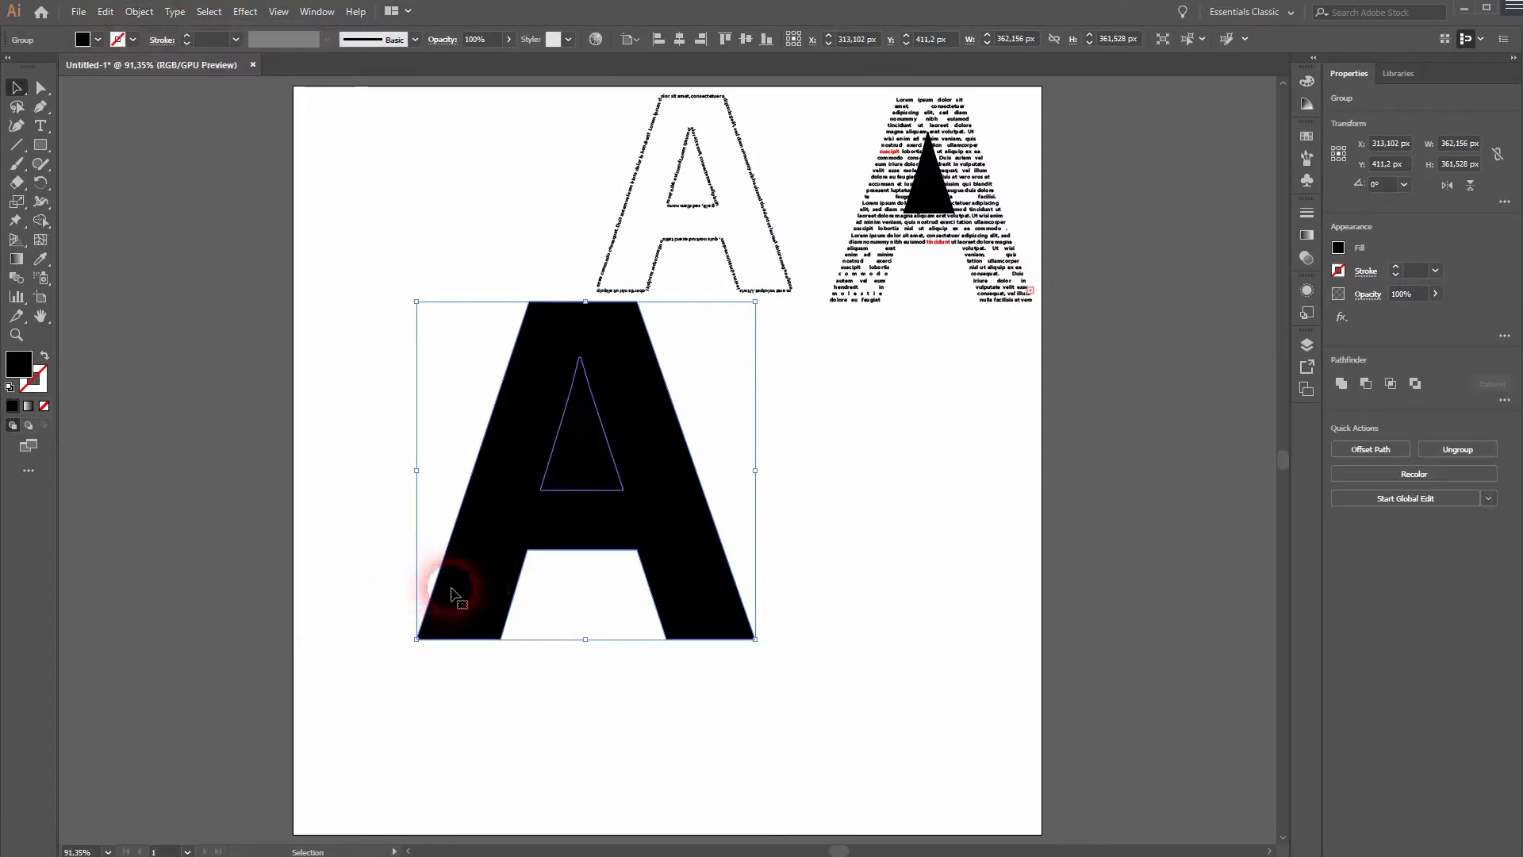
# Ungroup the third letter's outer shape and inner triangle.
pyautogui.click(875, 490)
pyautogui.click(575, 482)
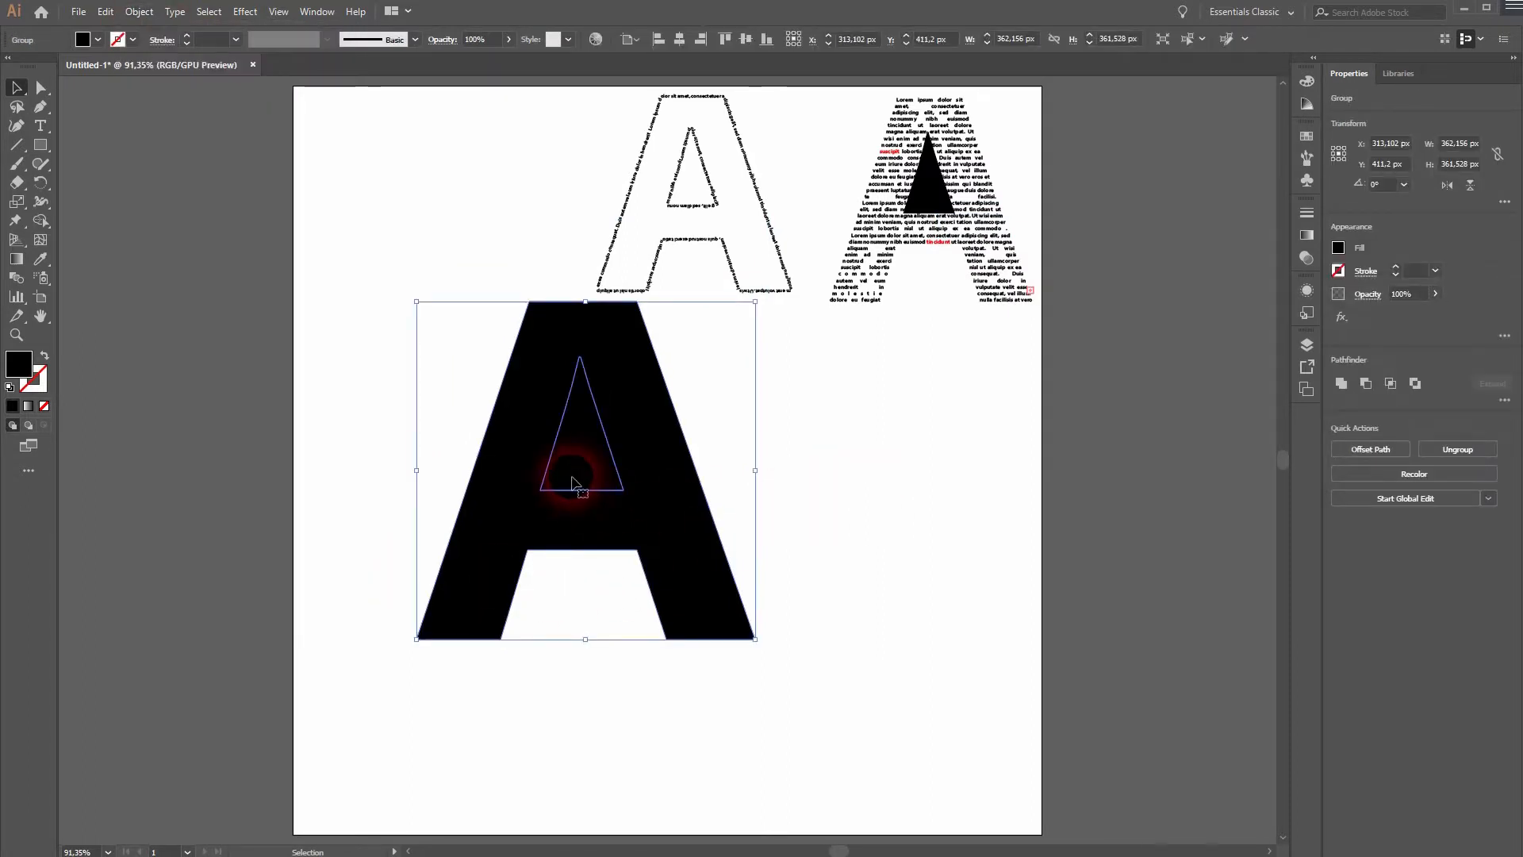
pyautogui.rightClick(575, 482)
pyautogui.click(935, 568)
# Try moving the inner triangle out of the third A into the empty space beside the letter.
pyautogui.click(595, 448)
pyautogui.press('a')
pyautogui.press('v')
pyautogui.moveTo(593, 451); pyautogui.dragTo(972, 457)
pyautogui.moveTo(578, 452); pyautogui.dragTo(811, 471)
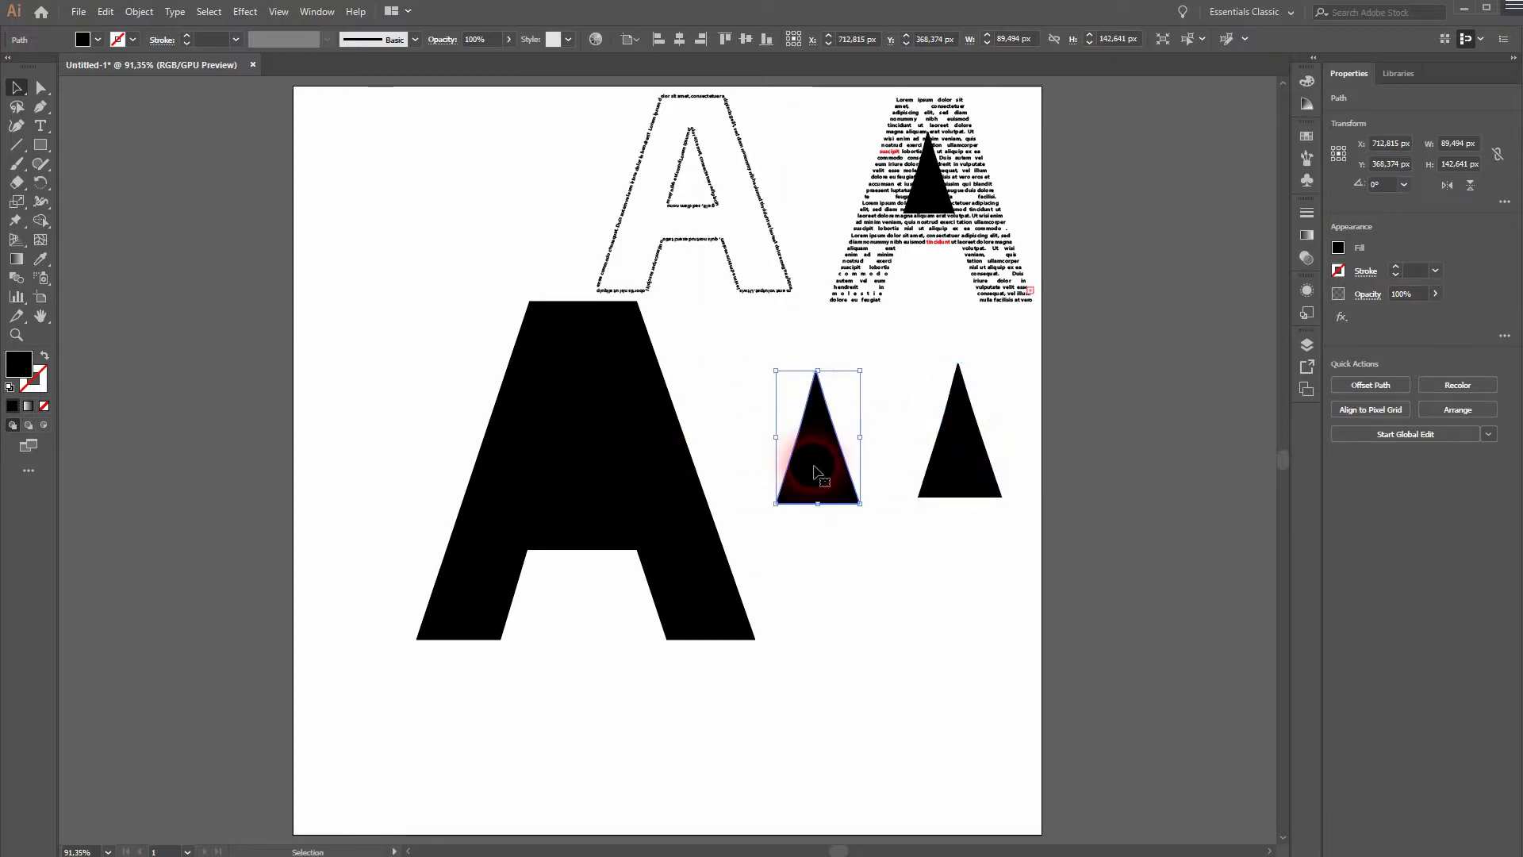
# Undo the moves of the inner triangle.
pyautogui.hotkey('ctrl', 'z')
pyautogui.hotkey('ctrl', 'z')
pyautogui.hotkey('ctrl', 'z')
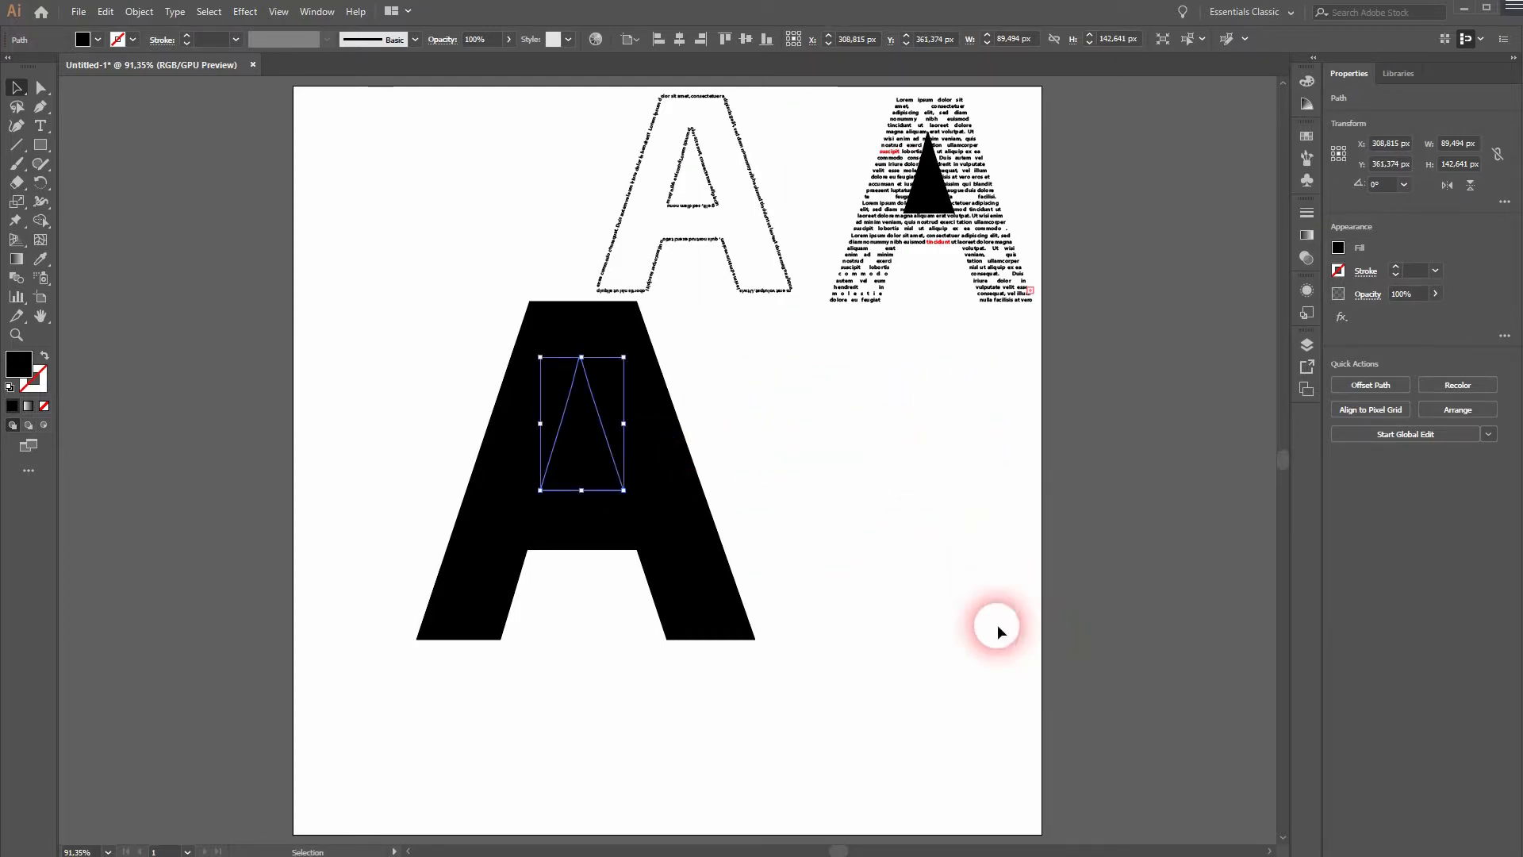
# Fill the outer shape of the third A with placeholder text using the Type tool.
pyautogui.click(431, 598)
pyautogui.moveTo(47, 125); pyautogui.dragTo(108, 240)
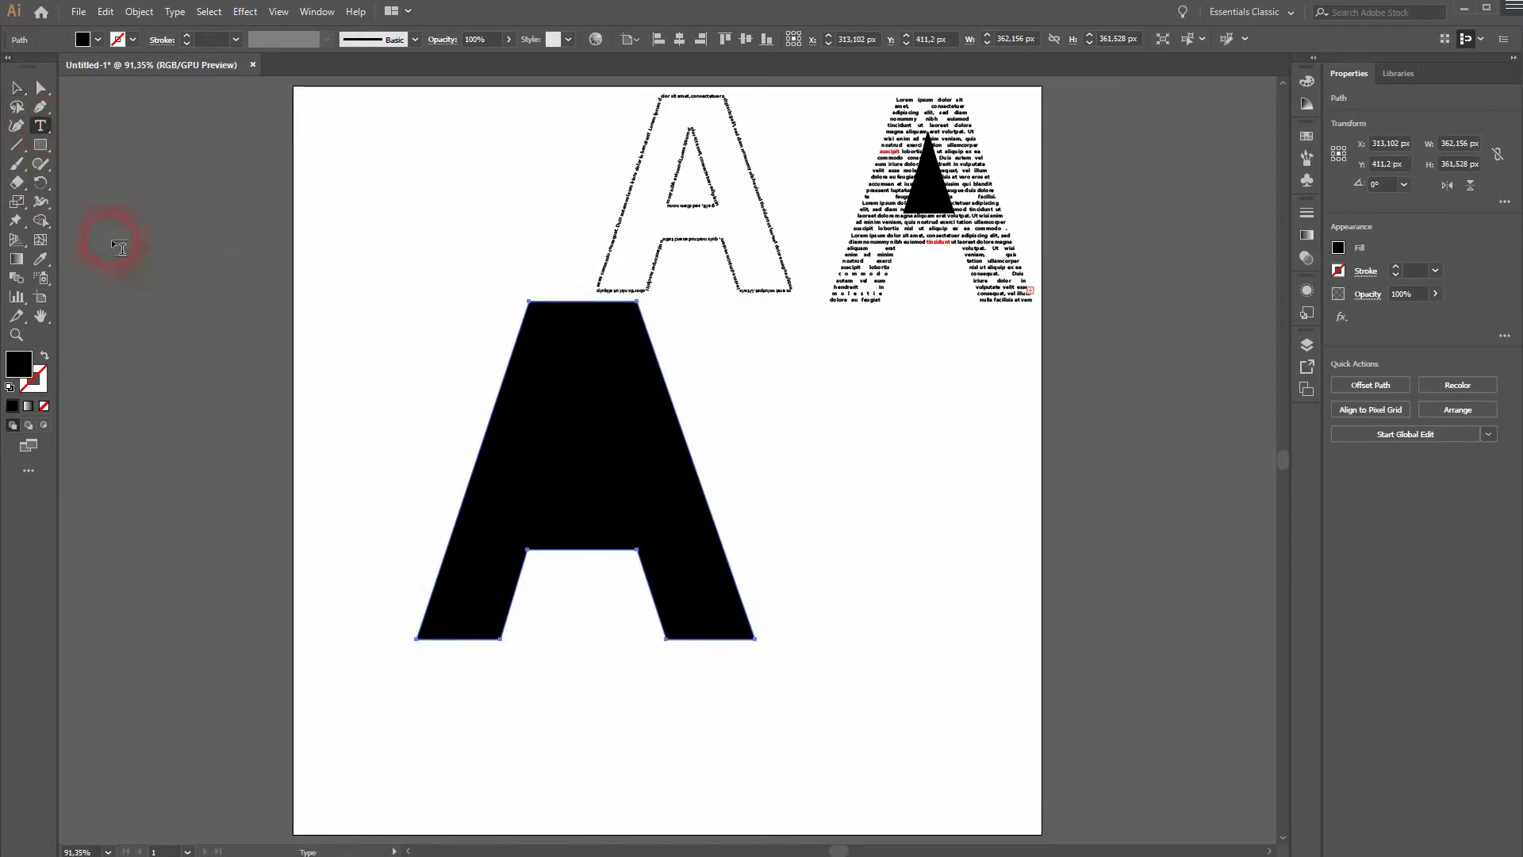
pyautogui.click(511, 402)
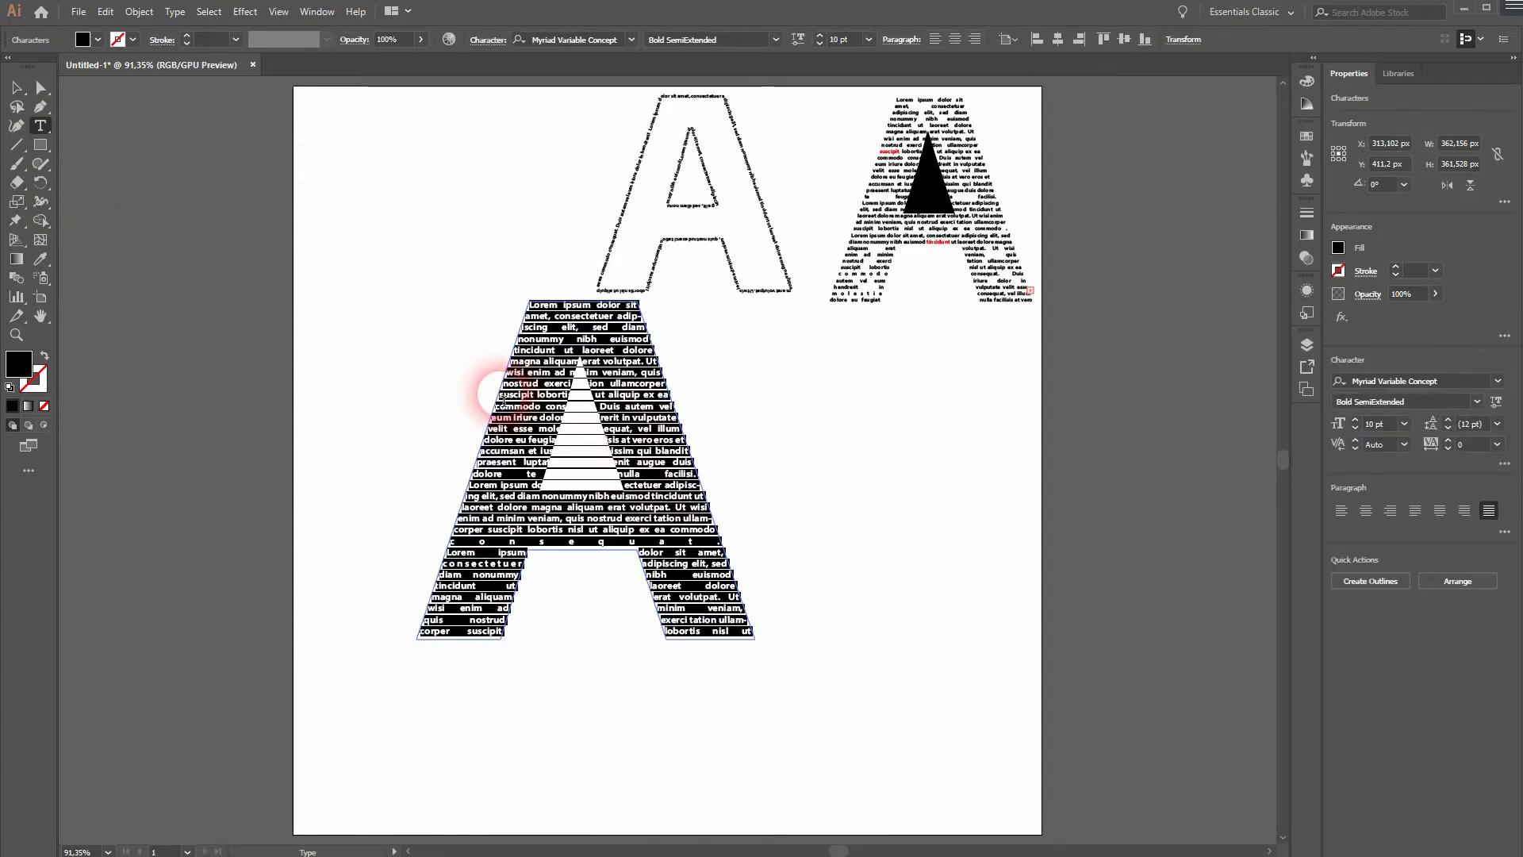
pyautogui.click(131, 215)
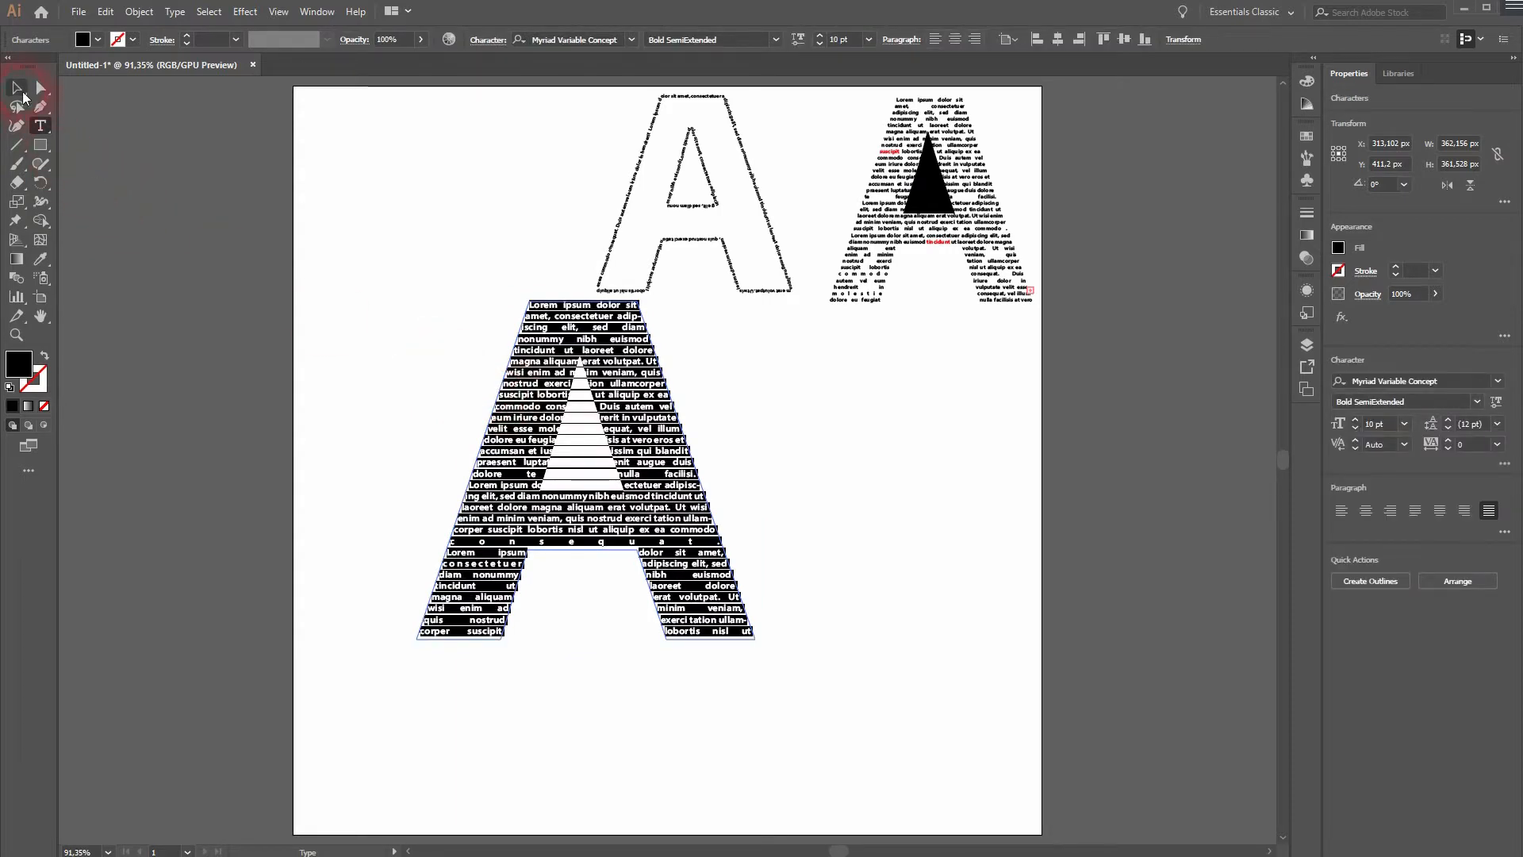
# Fill the third A's inner triangle with placeholder text using the Type tool, leaving the black triangle behind it.
pyautogui.click(20, 91)
pyautogui.click(373, 520)
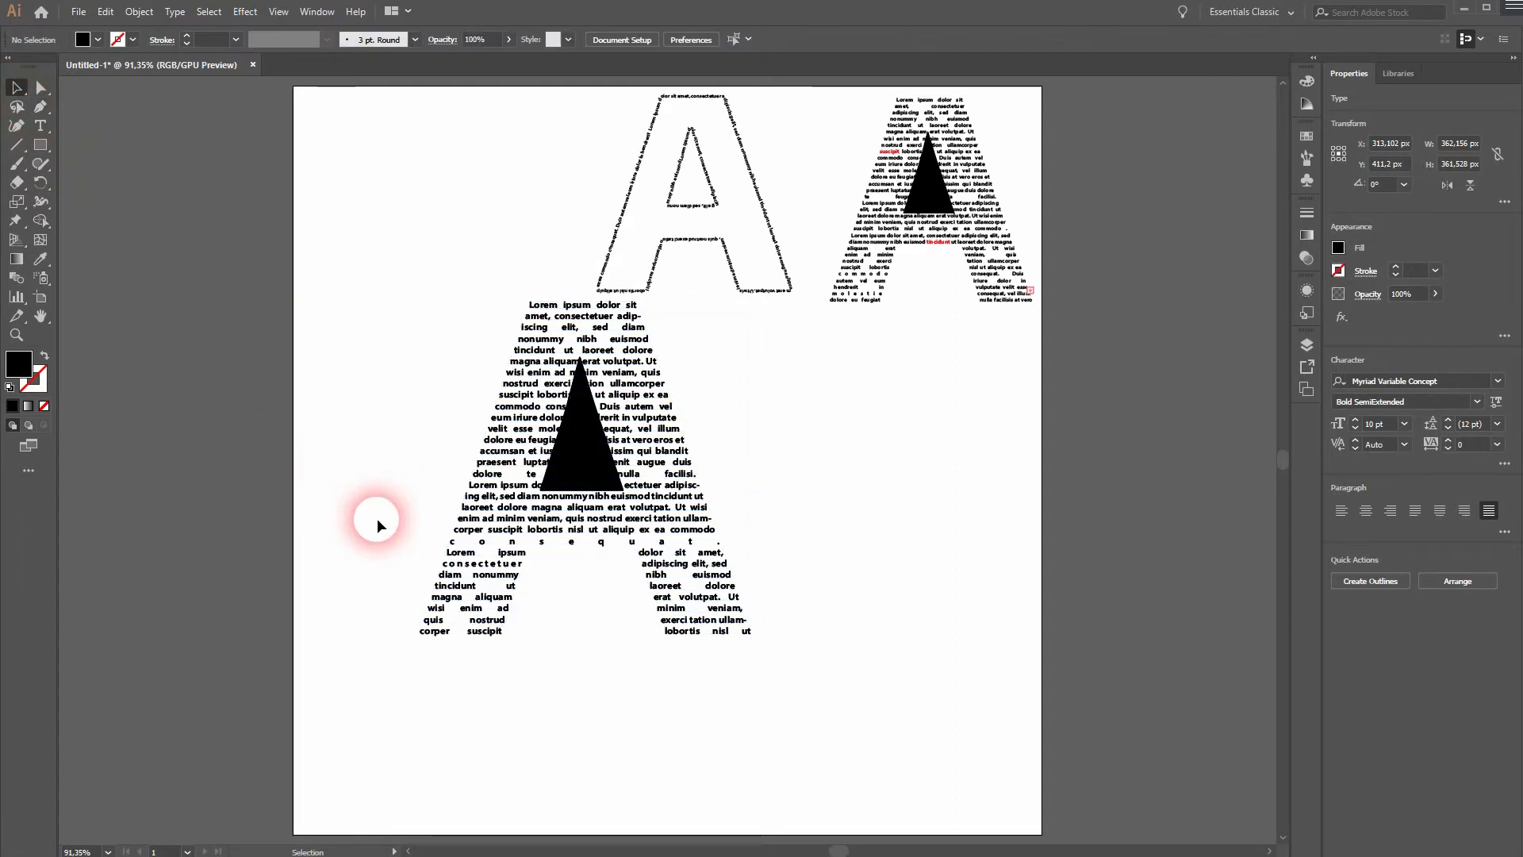
pyautogui.click(560, 453)
pyautogui.click(40, 126)
pyautogui.click(569, 400)
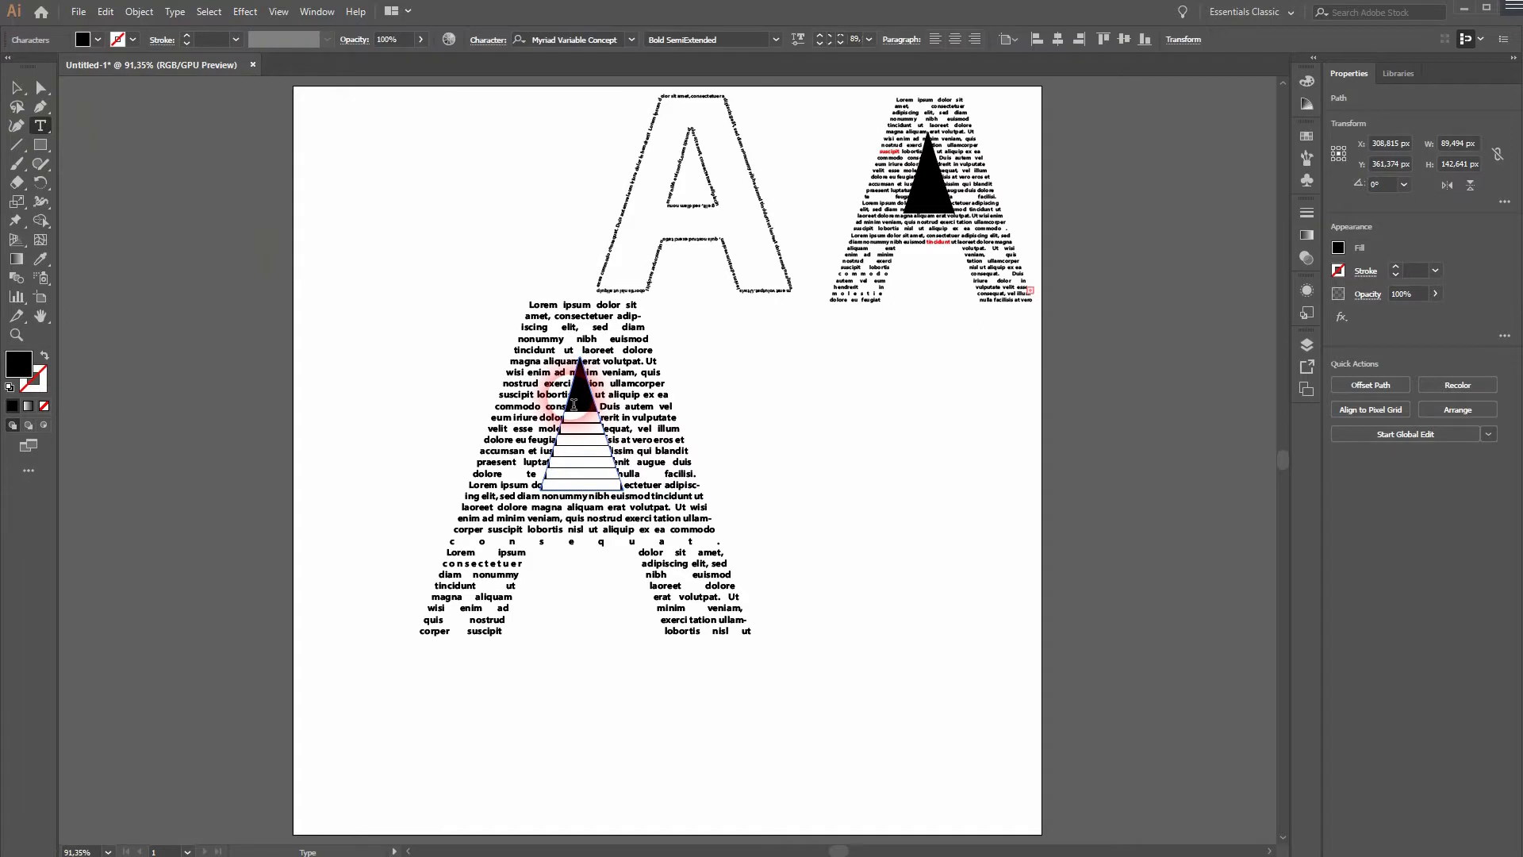
pyautogui.click(17, 88)
pyautogui.click(414, 478)
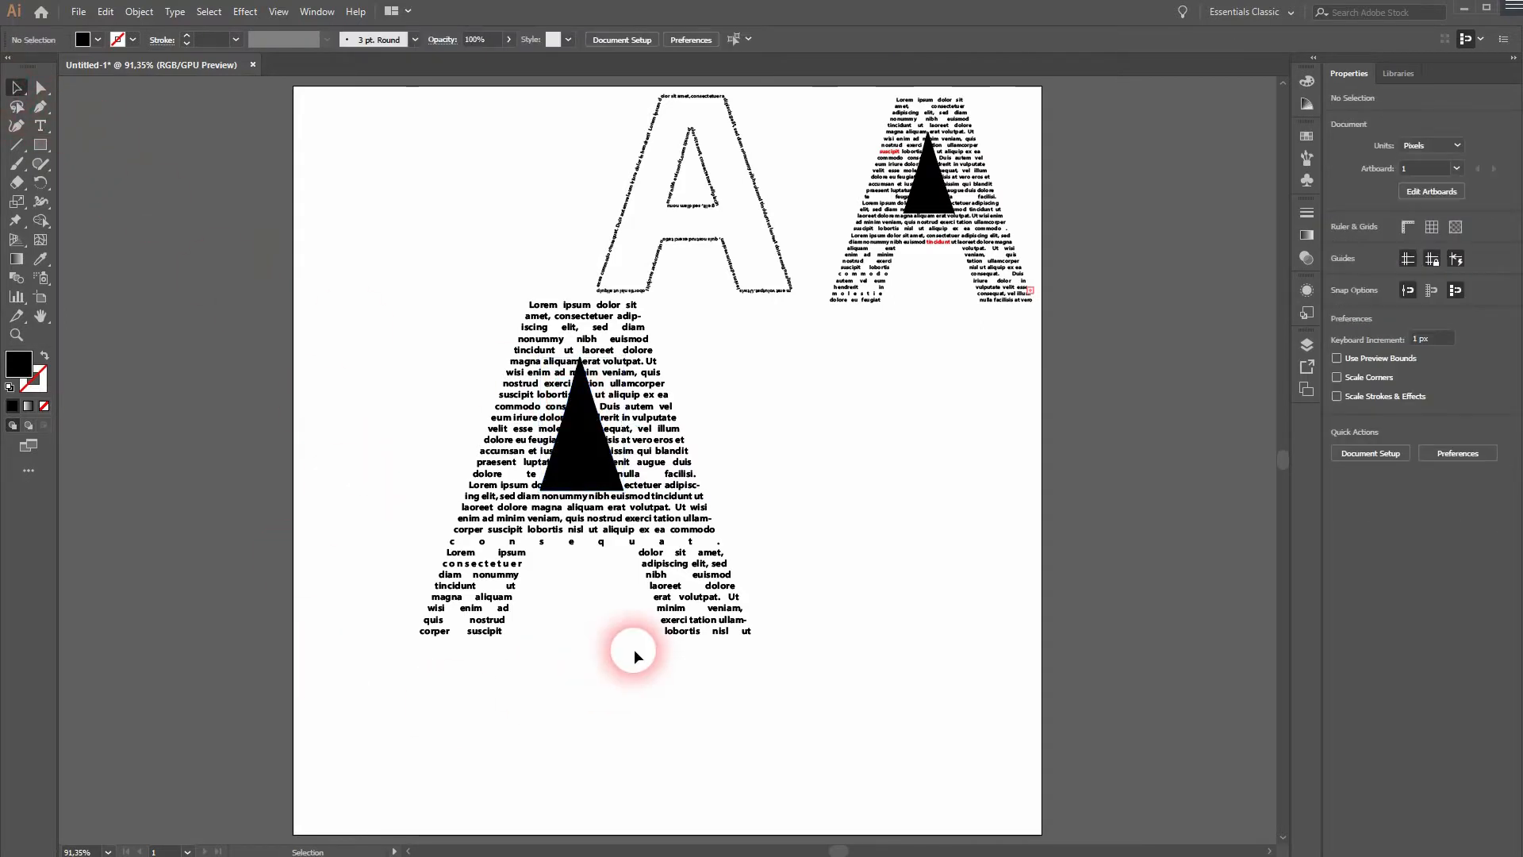
# Change the fill of all the placeholder text inside the third A's inner triangle to white.
pyautogui.click(589, 476)
pyautogui.click(41, 125)
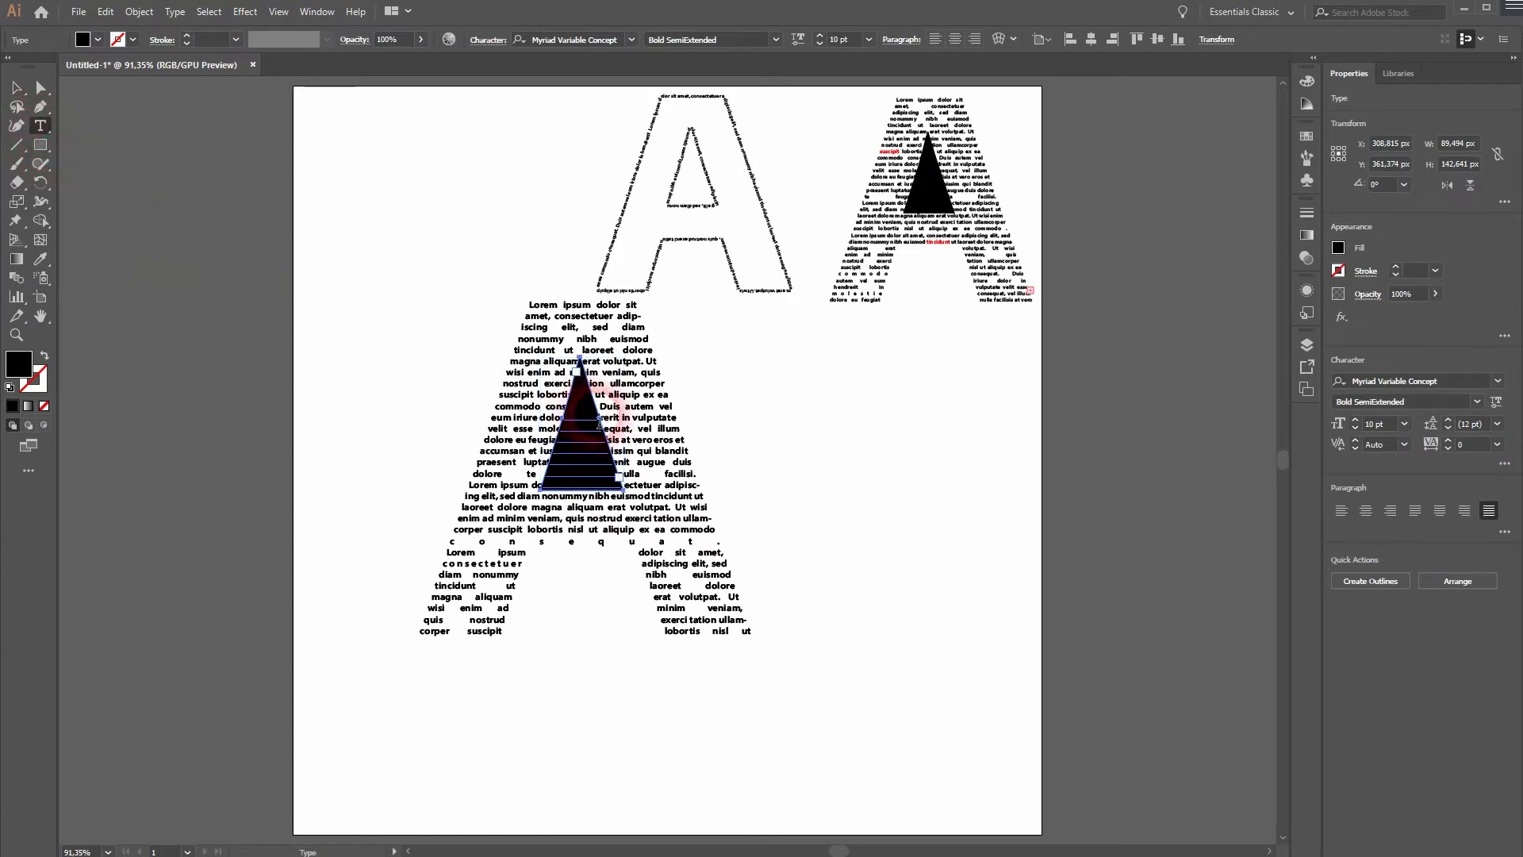
pyautogui.click(592, 447)
pyautogui.hotkey('ctrl', 'a')
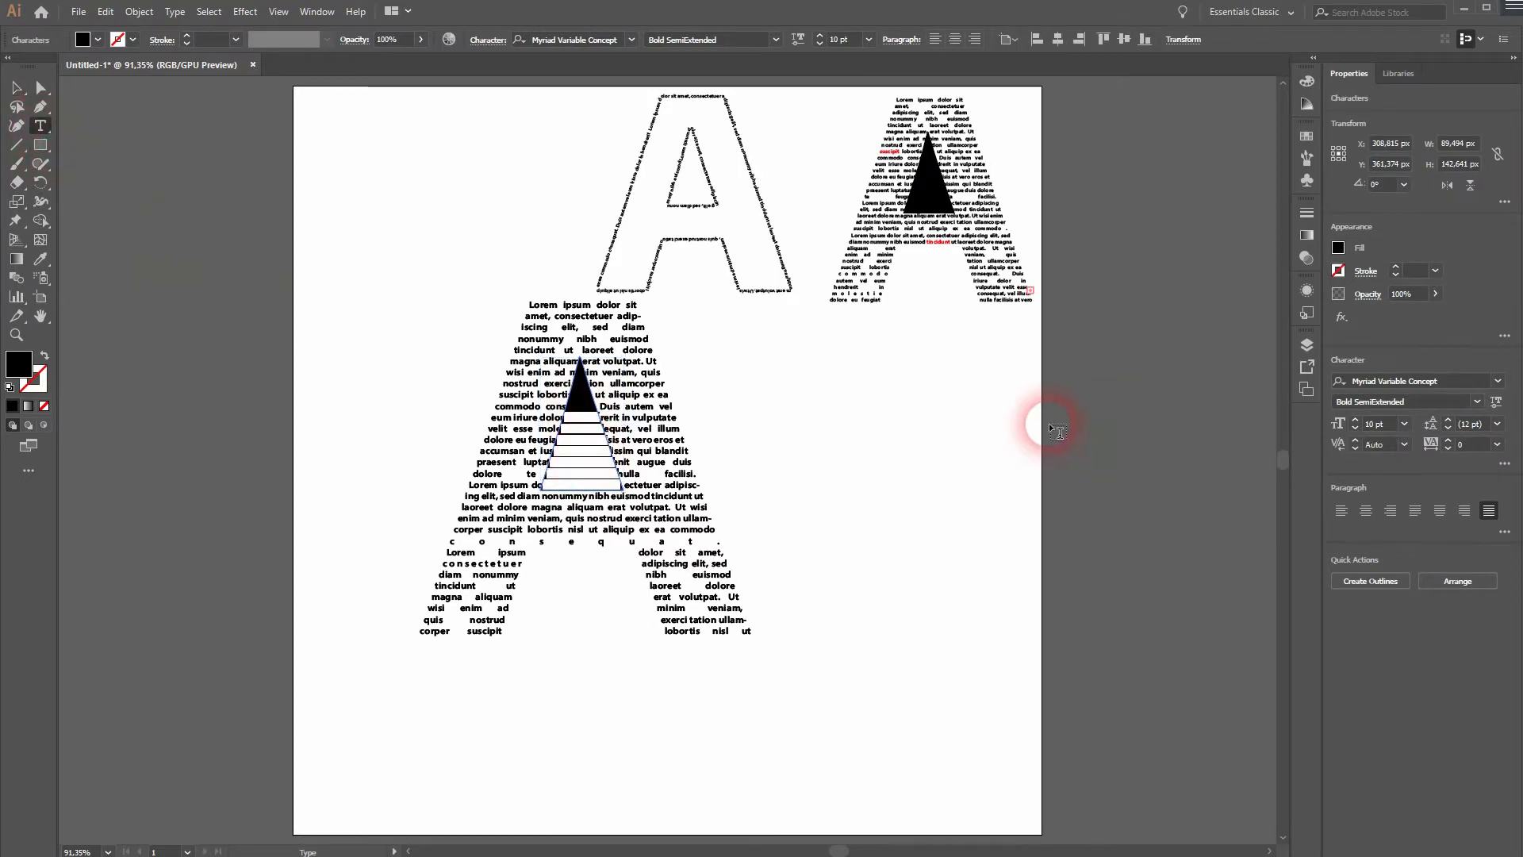
pyautogui.click(98, 45)
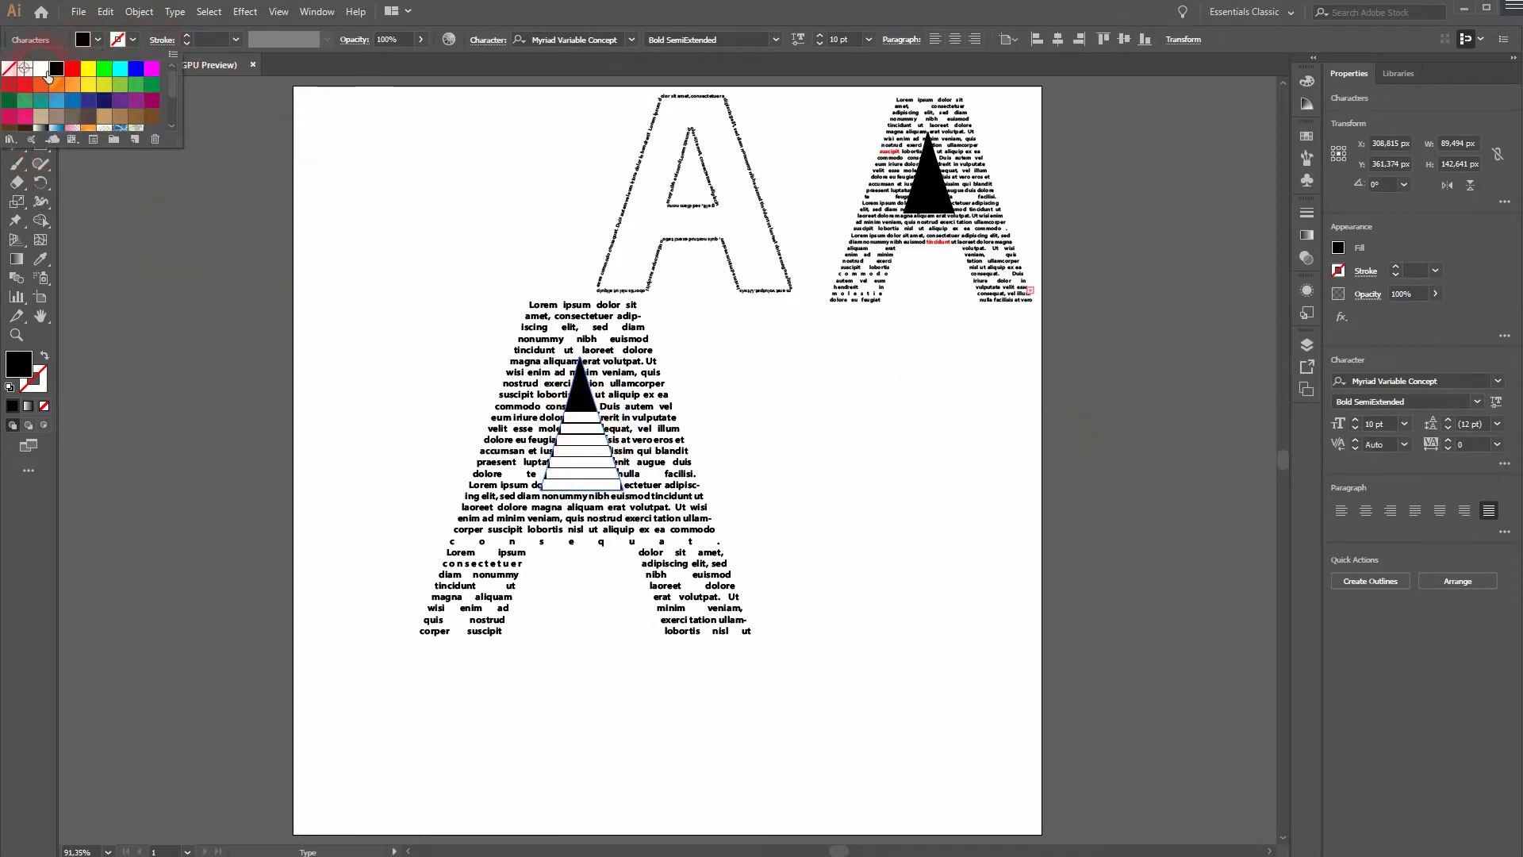
pyautogui.click(40, 68)
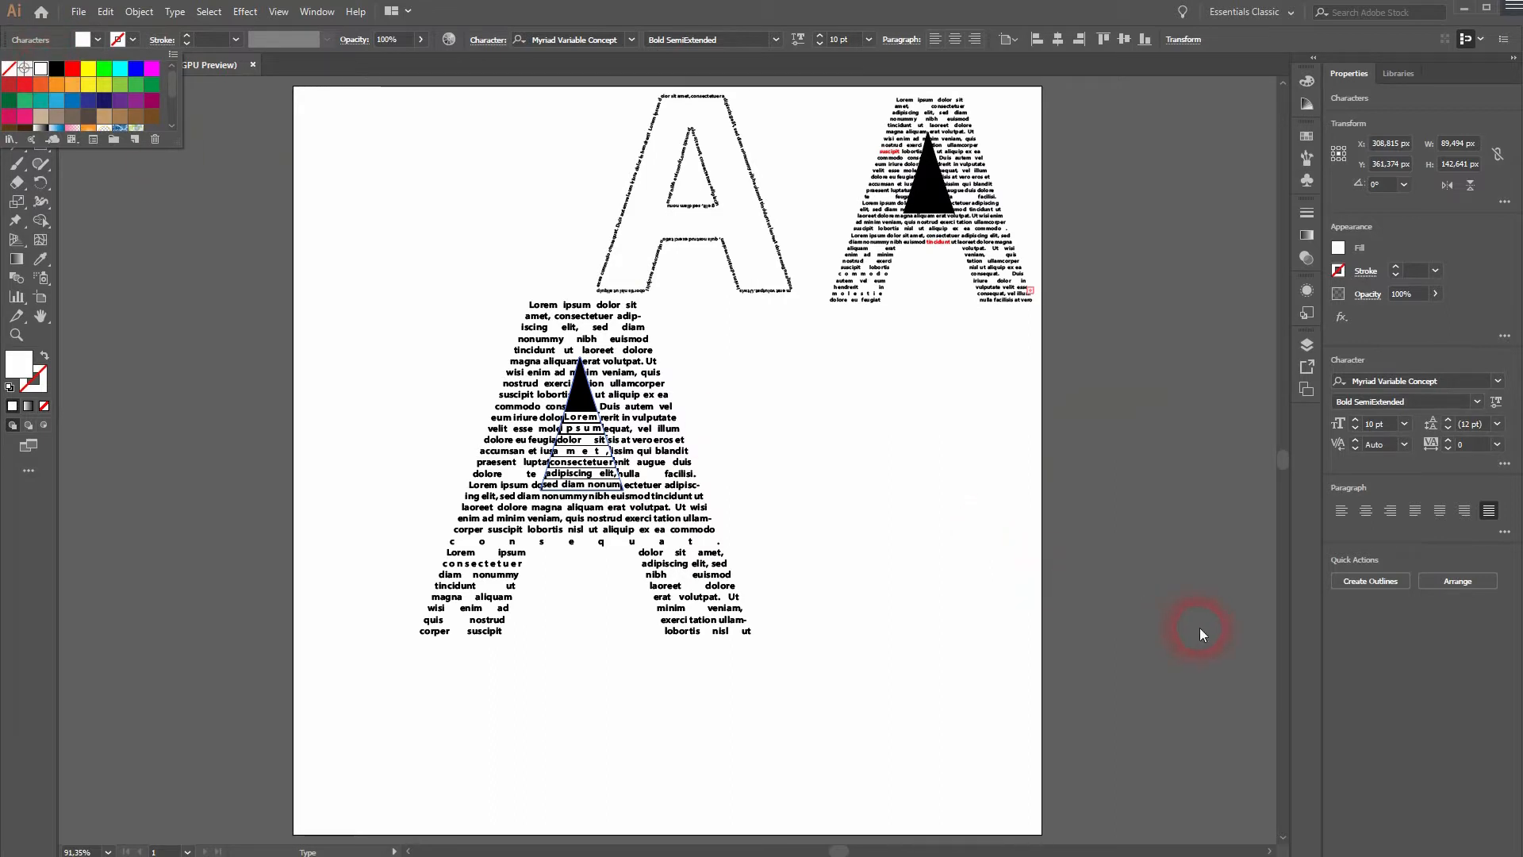
# Try font sizes of 8 pt and 12 pt on the white triangle text, ending at 10 pt.
pyautogui.click(1354, 430)
pyautogui.click(1353, 430)
pyautogui.click(1354, 430)
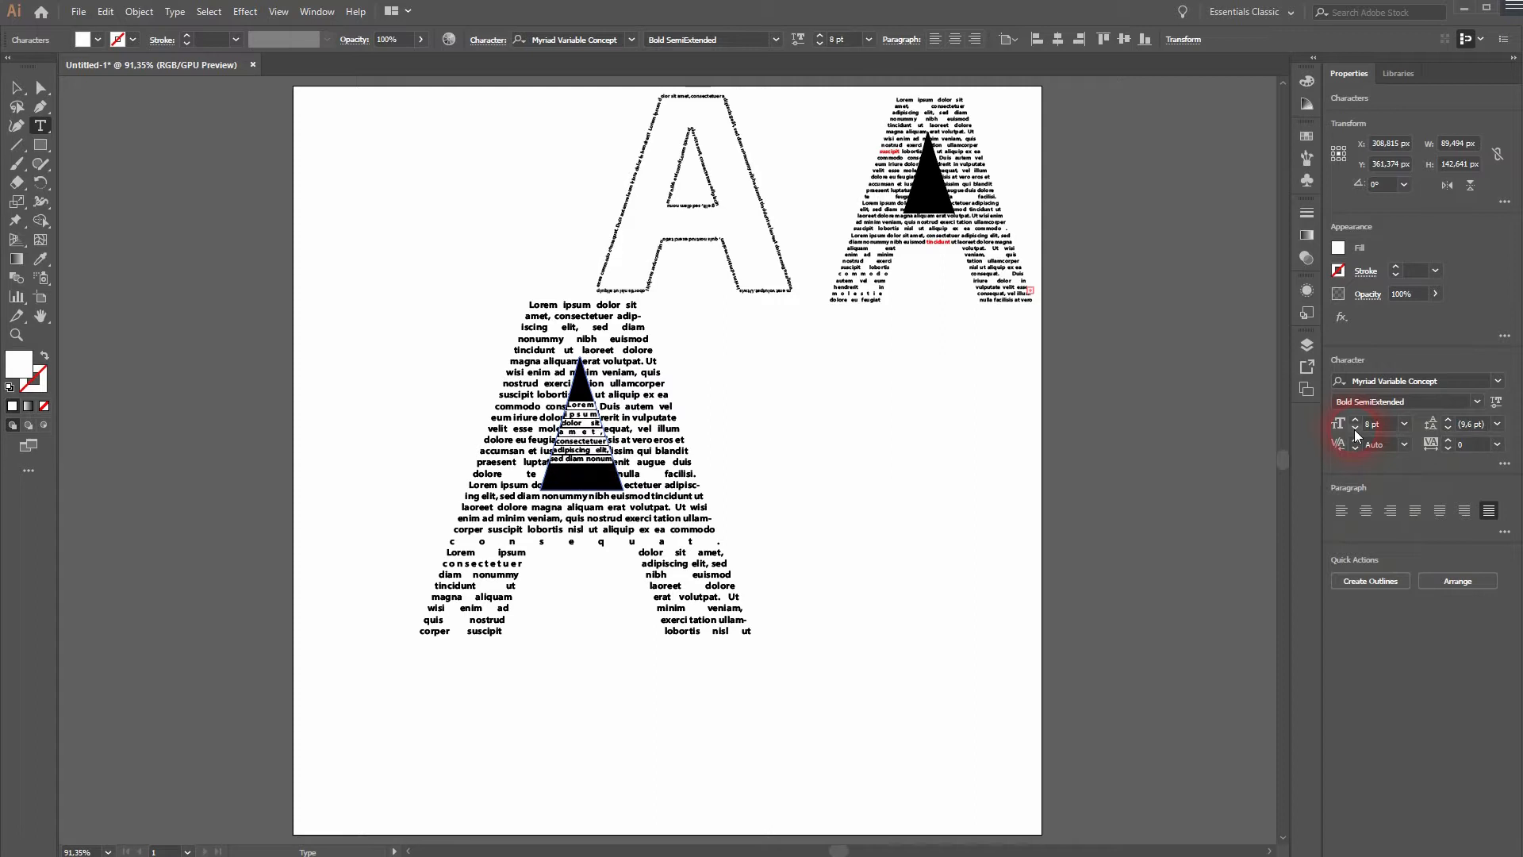
pyautogui.click(1355, 419)
pyautogui.click(1355, 418)
pyautogui.click(1355, 419)
pyautogui.click(1354, 419)
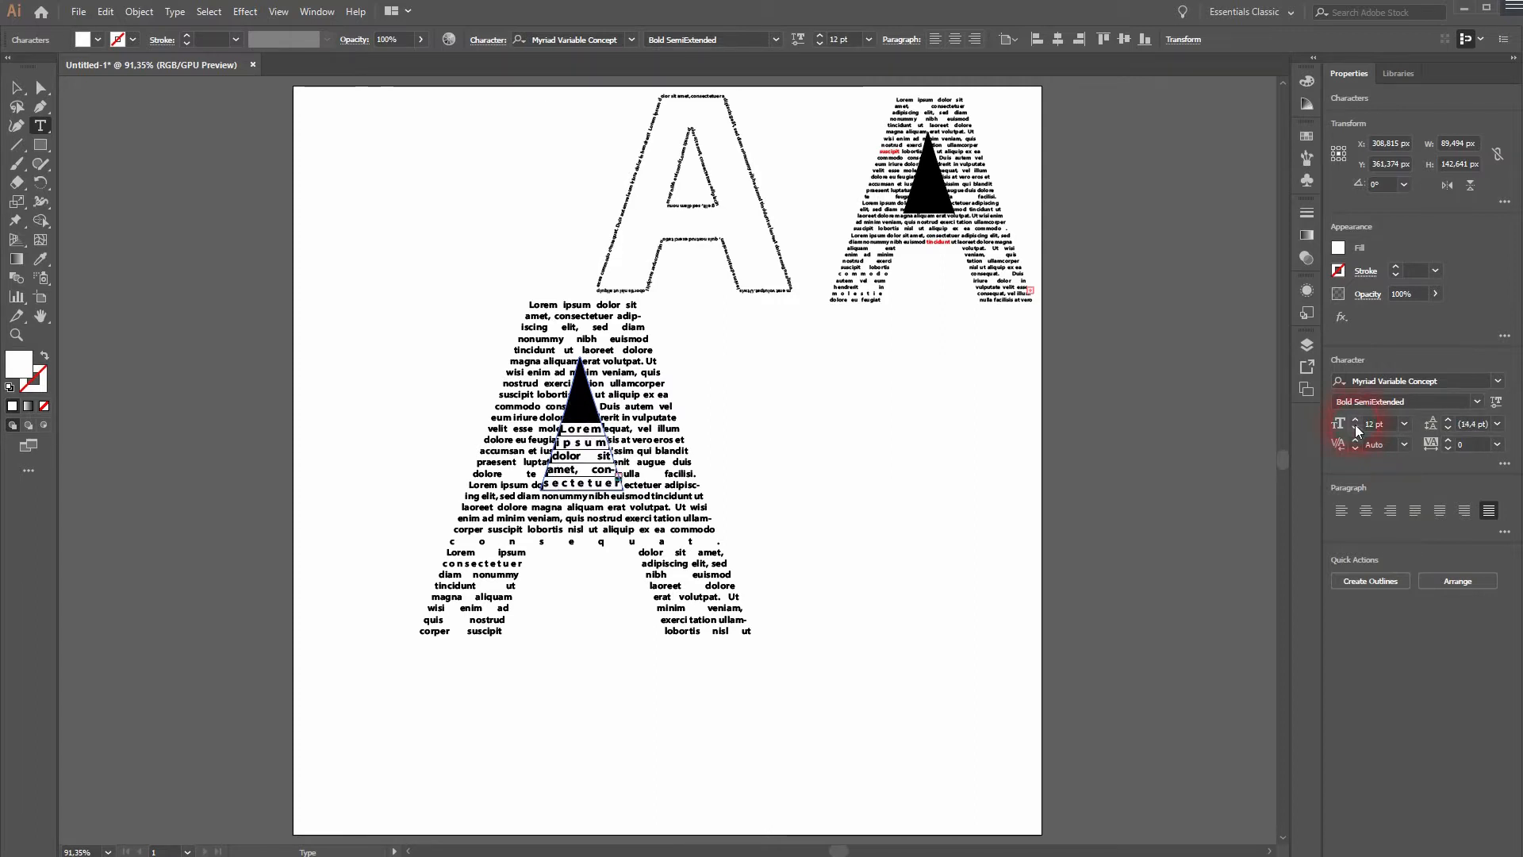
pyautogui.click(1353, 428)
pyautogui.click(1353, 429)
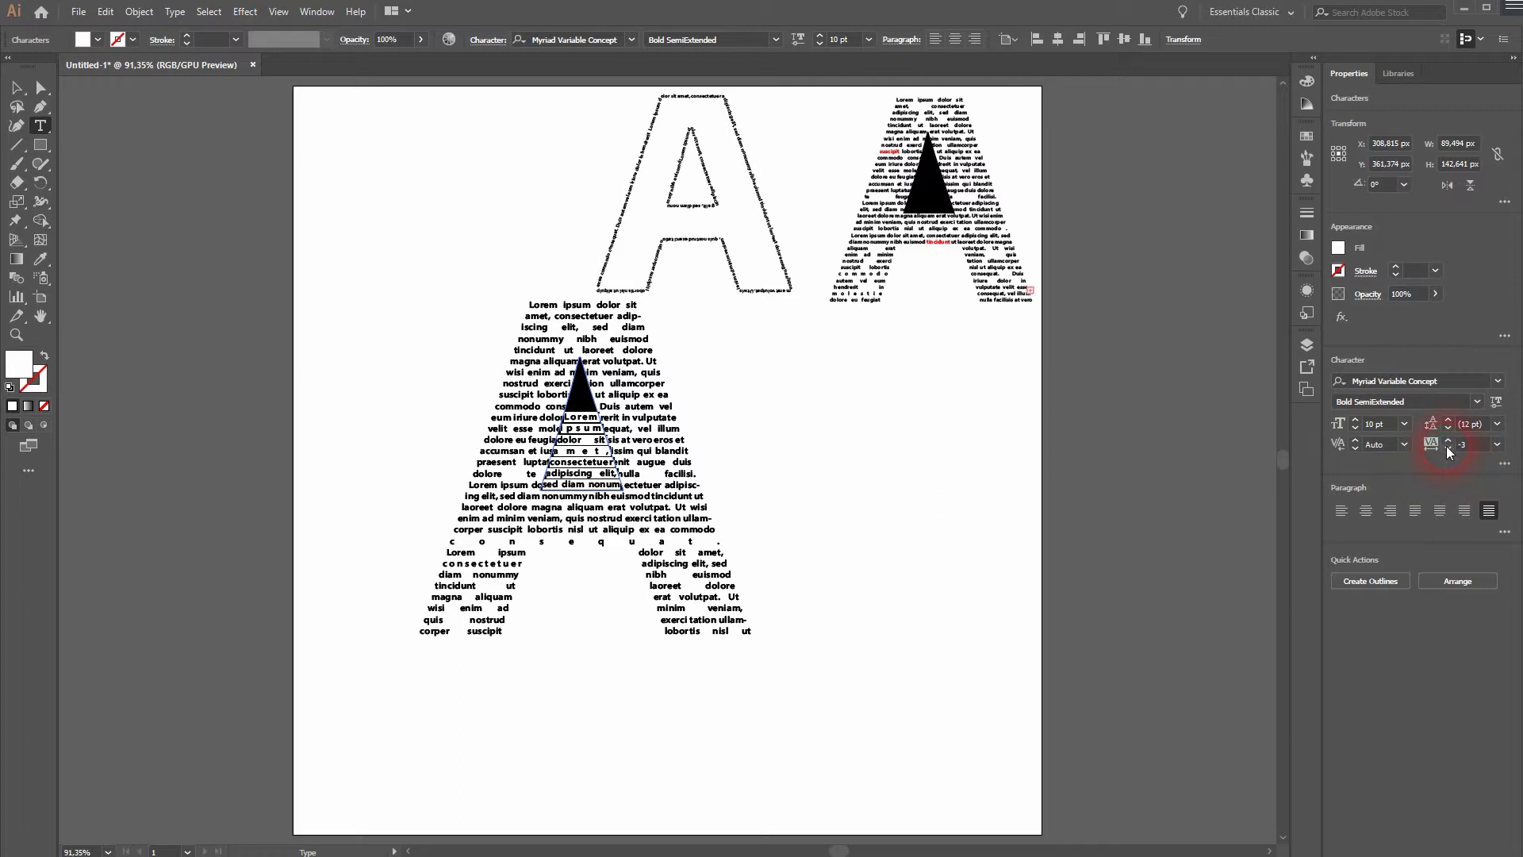
# Set the tracking of the white triangle text to 50 and deselect it.
pyautogui.click(1469, 449)
pyautogui.write('50')
pyautogui.press('Return')
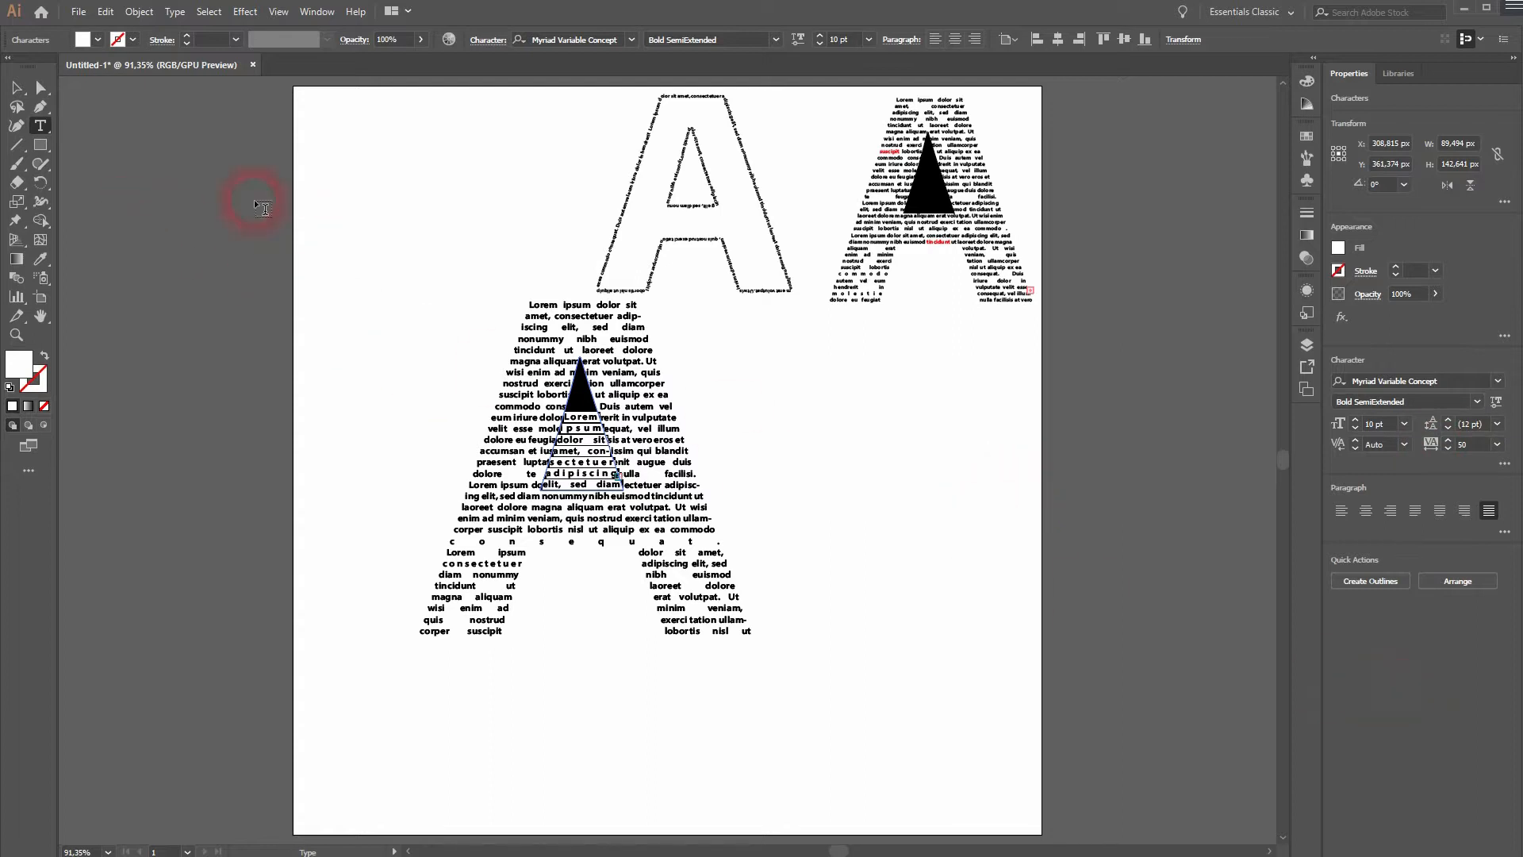
pyautogui.click(17, 89)
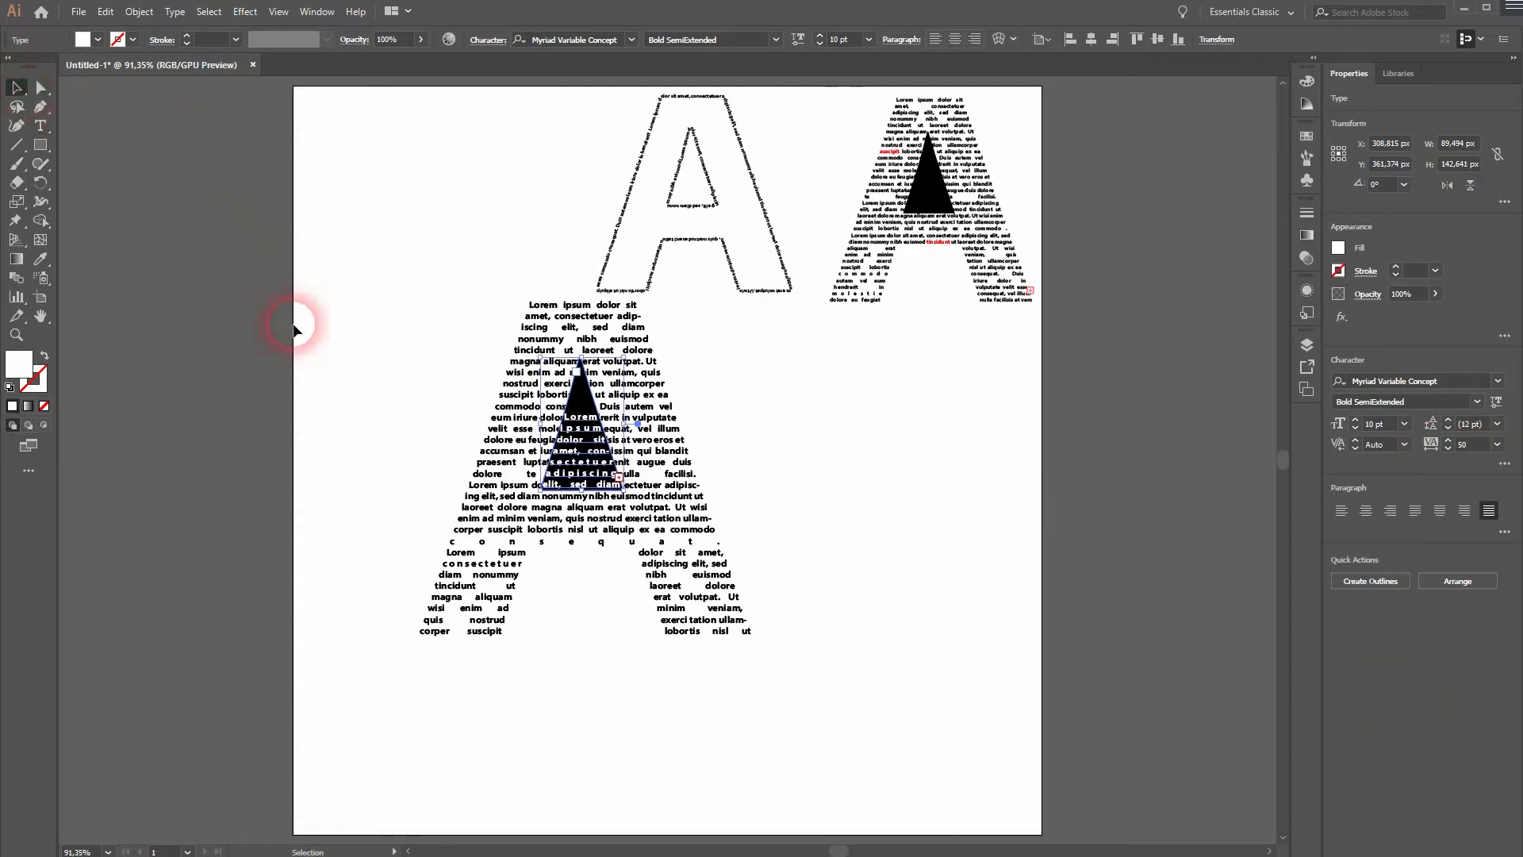
pyautogui.click(361, 582)
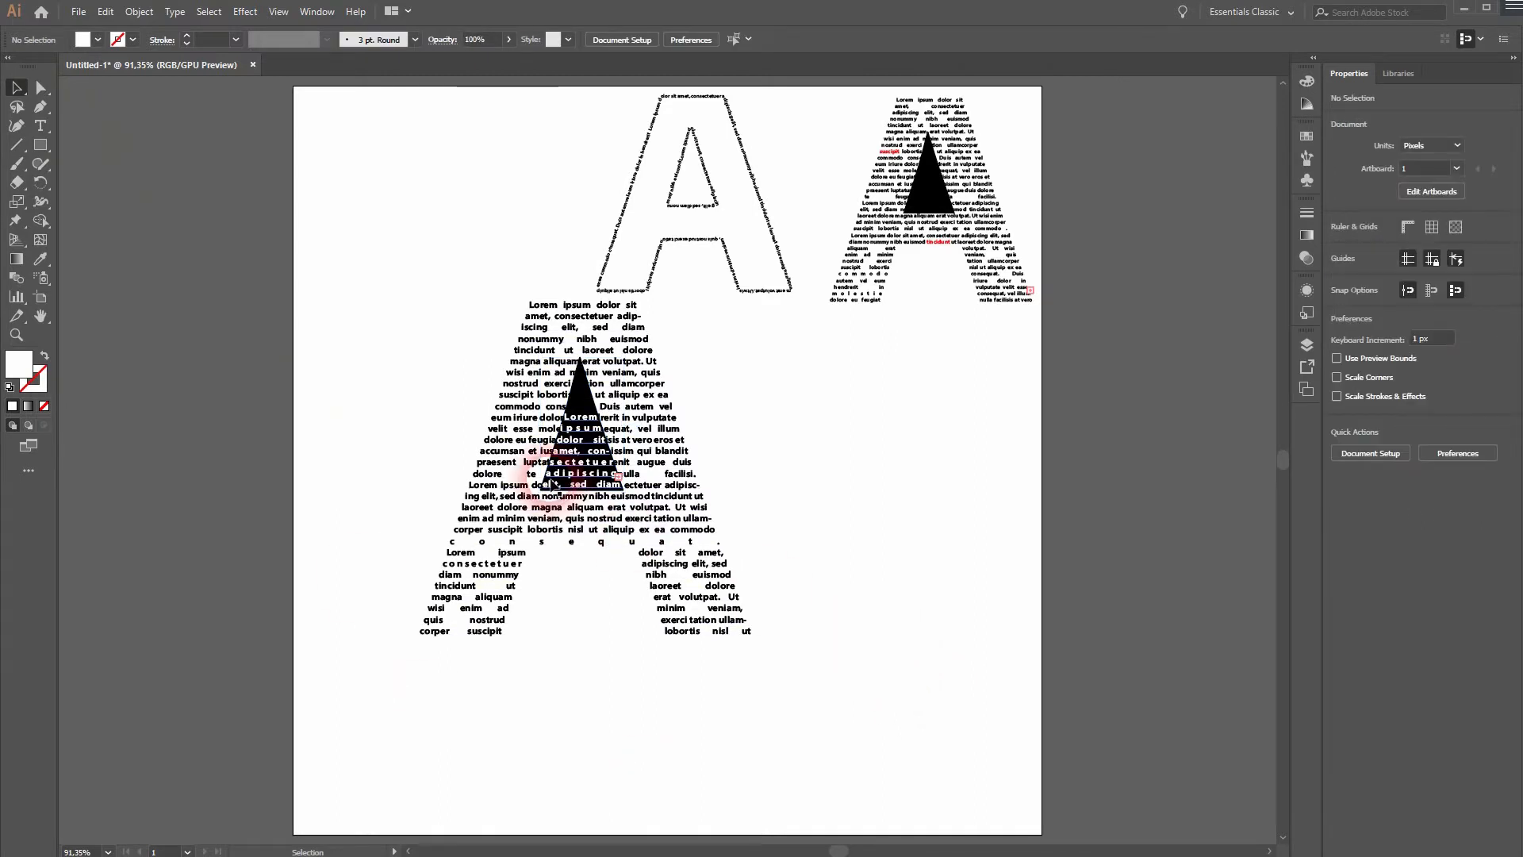
# Stretch the white triangle text's area upward and downward to about 327 px tall, and widen it slightly.
pyautogui.click(585, 473)
pyautogui.moveTo(580, 464)
pyautogui.mouseDown()
pyautogui.moveTo(579, 445)
pyautogui.moveTo(585, 491)
pyautogui.mouseUp()
pyautogui.moveTo(579, 338); pyautogui.dragTo(585, 258)
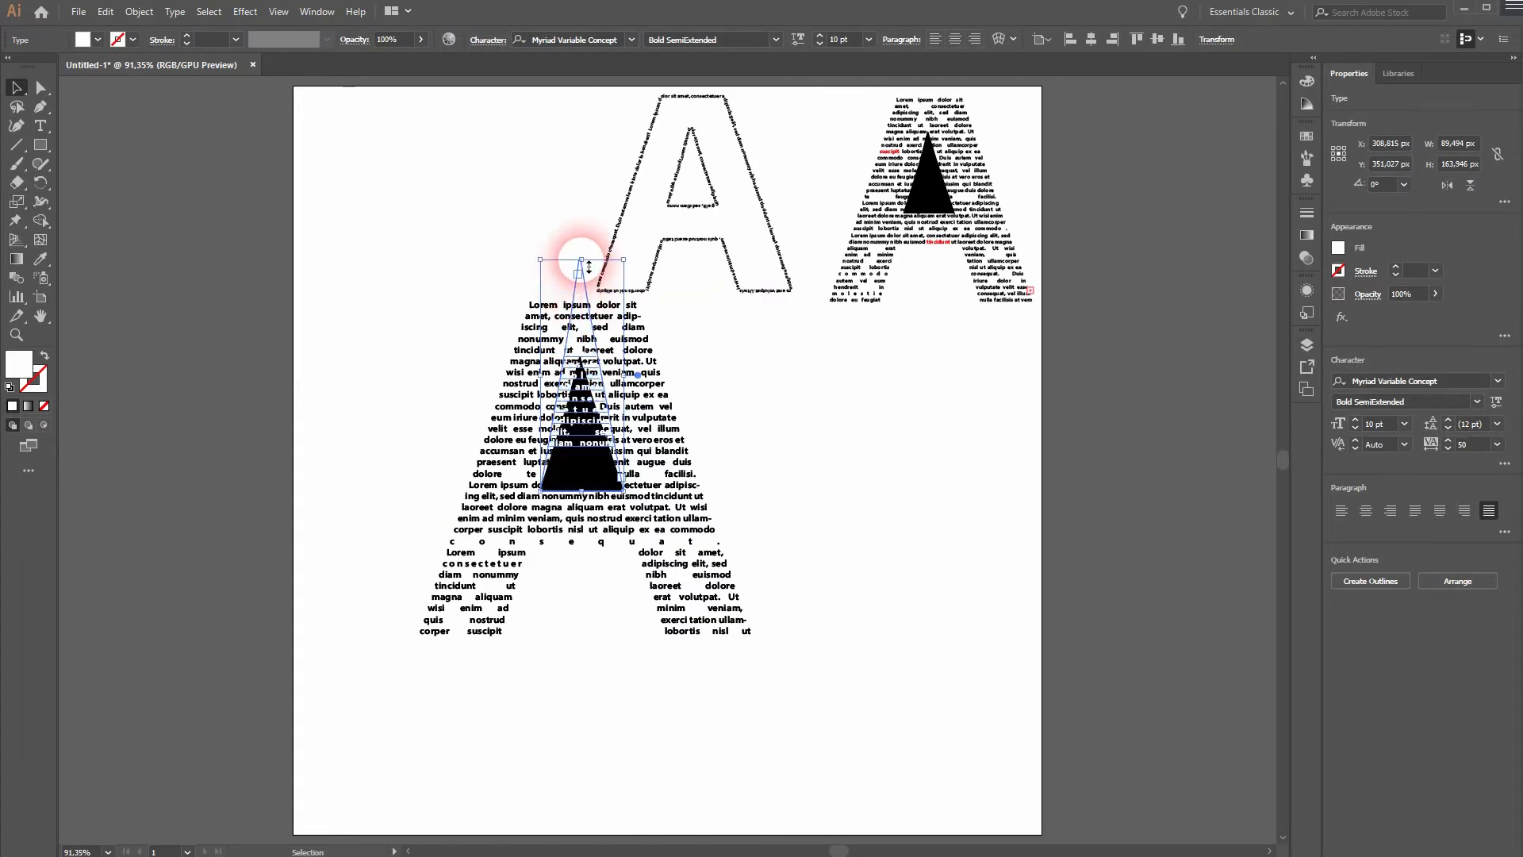
pyautogui.moveTo(585, 492); pyautogui.dragTo(588, 571)
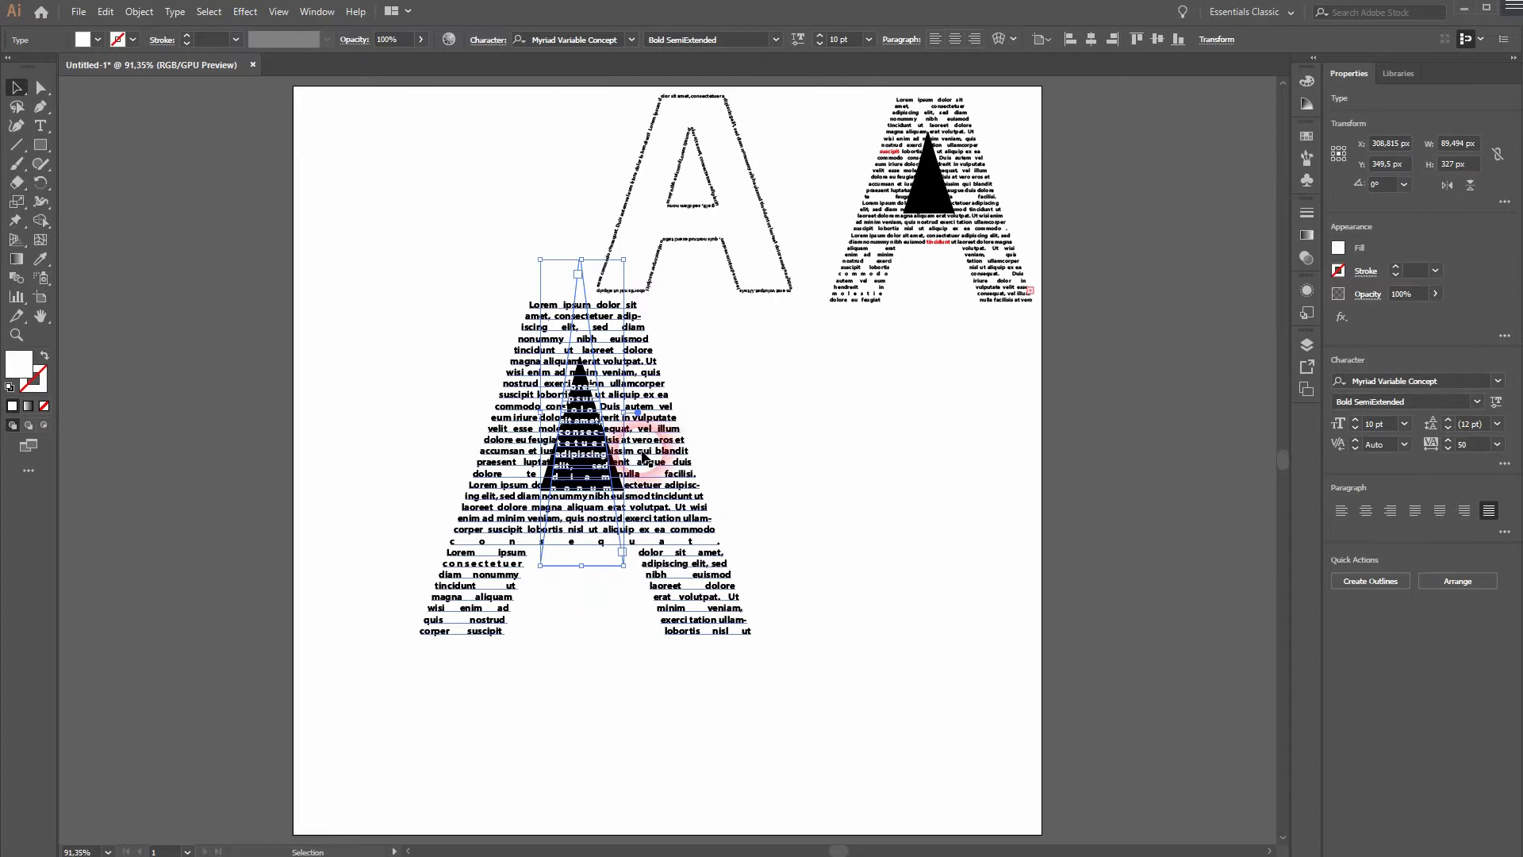
pyautogui.moveTo(624, 416)
pyautogui.mouseDown()
pyautogui.moveTo(641, 414)
pyautogui.moveTo(627, 425)
pyautogui.mouseUp()
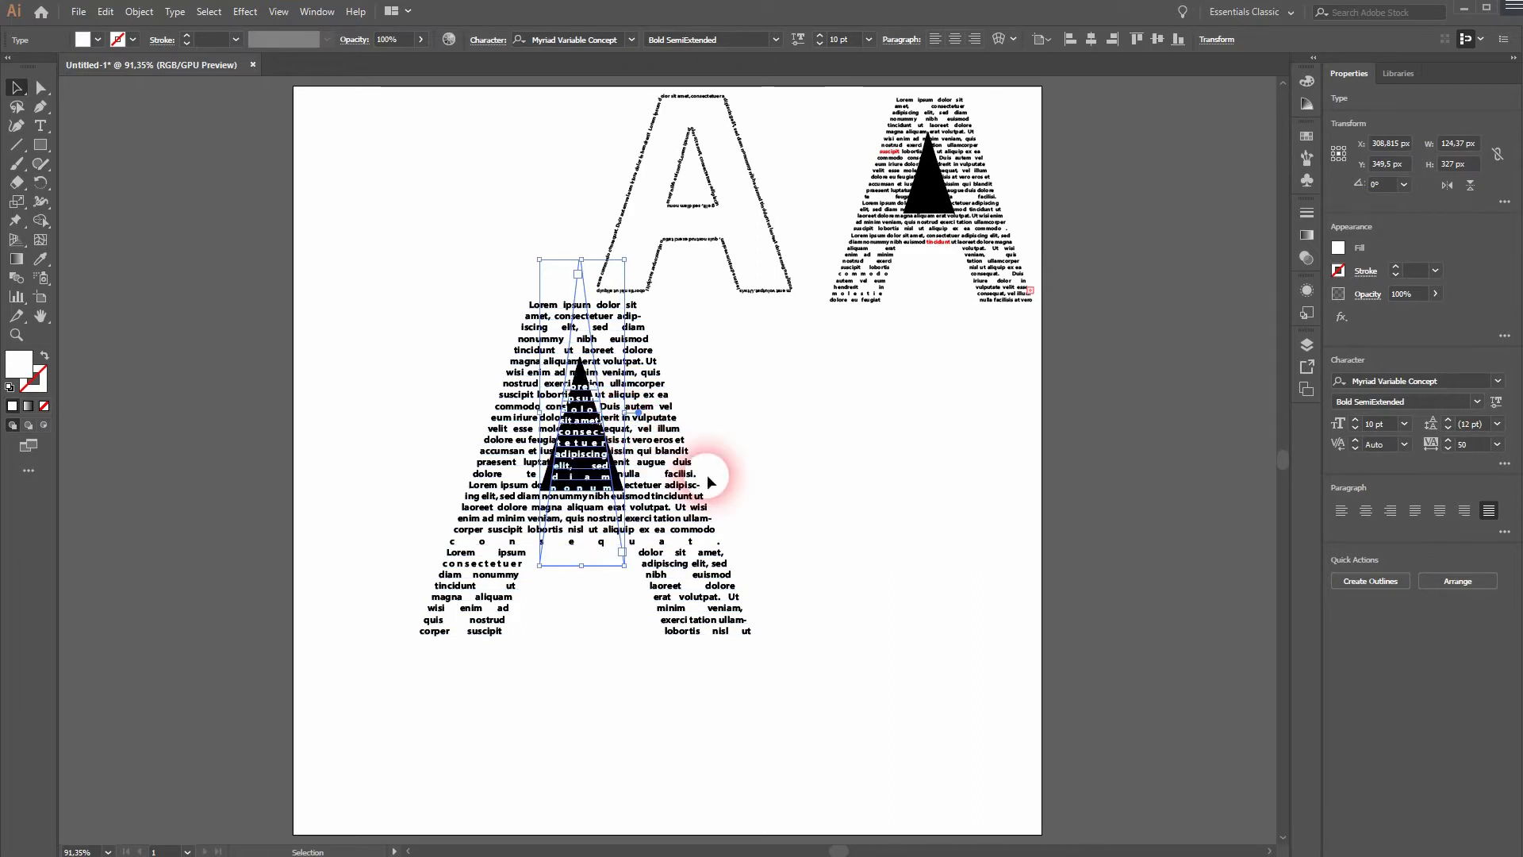
pyautogui.click(902, 569)
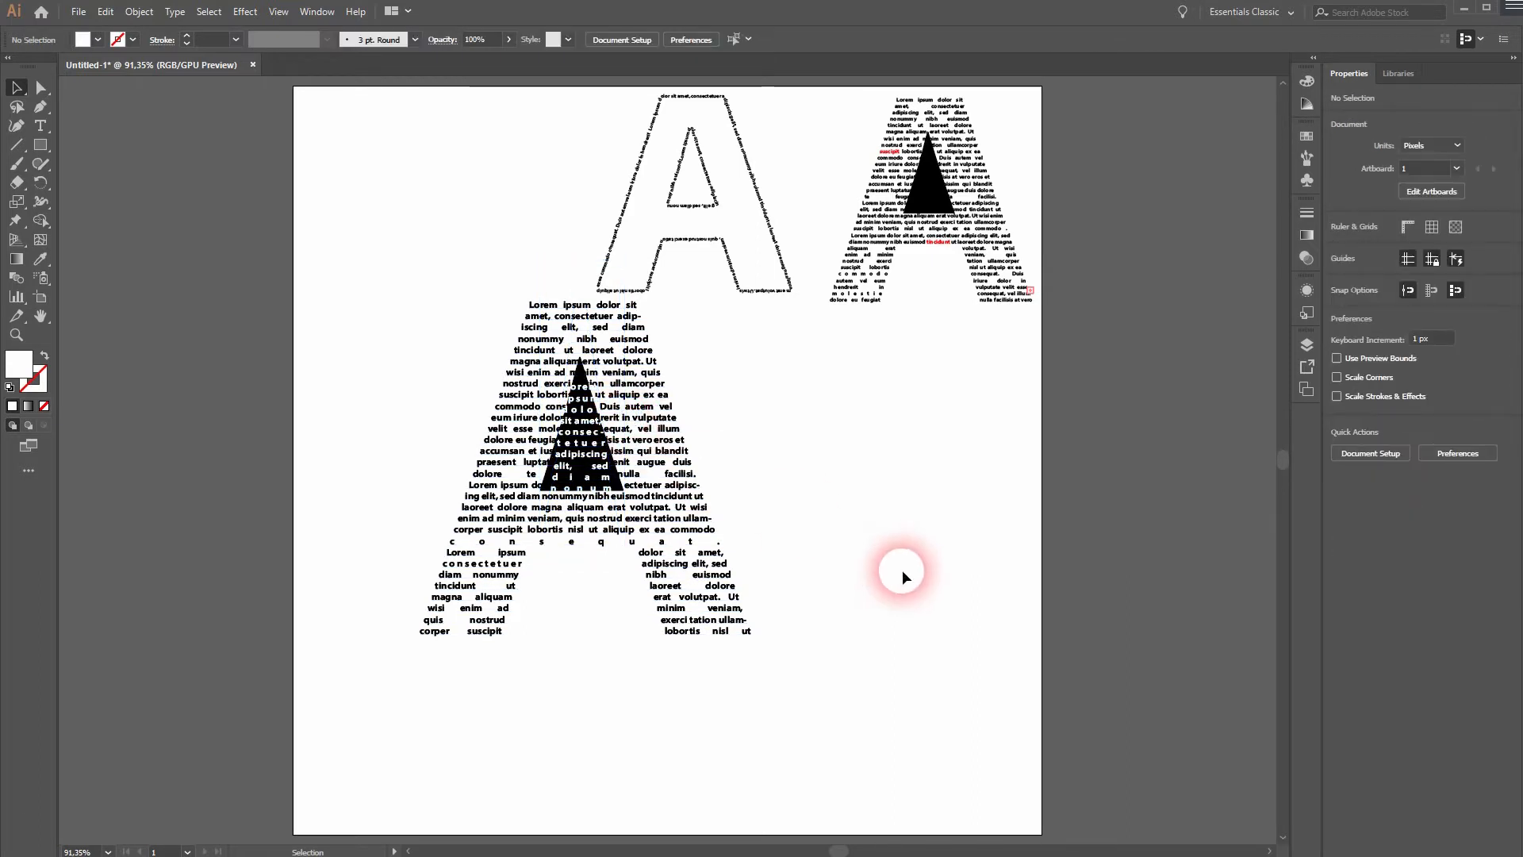
# Scale the whole third A down to about 256 by 287 px and place it beside the outlined A in the upper row.
pyautogui.moveTo(372, 698); pyautogui.dragTo(817, 464)
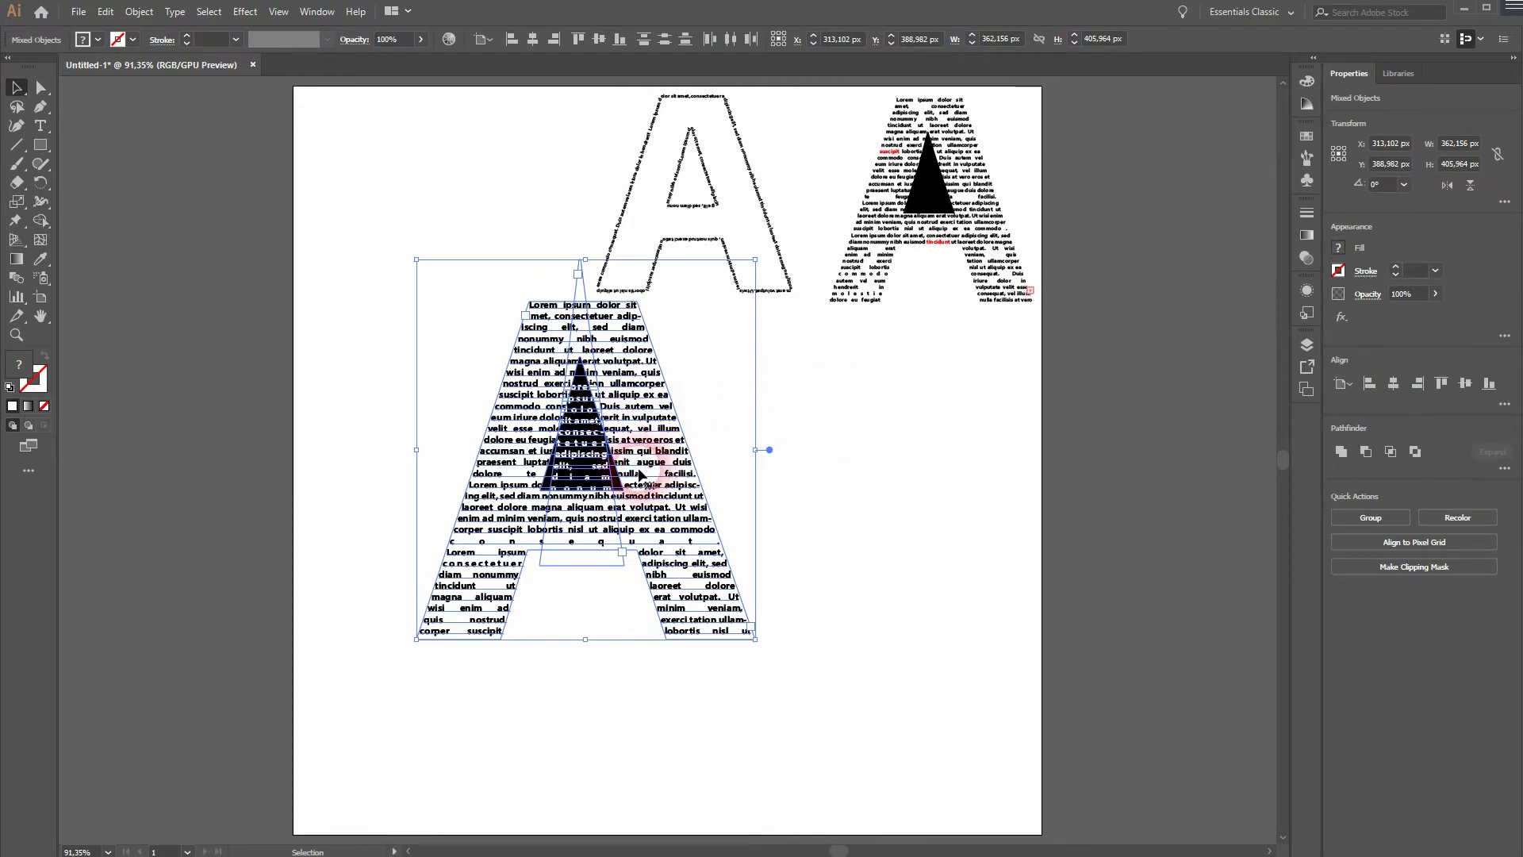
pyautogui.moveTo(624, 446); pyautogui.dragTo(465, 273)
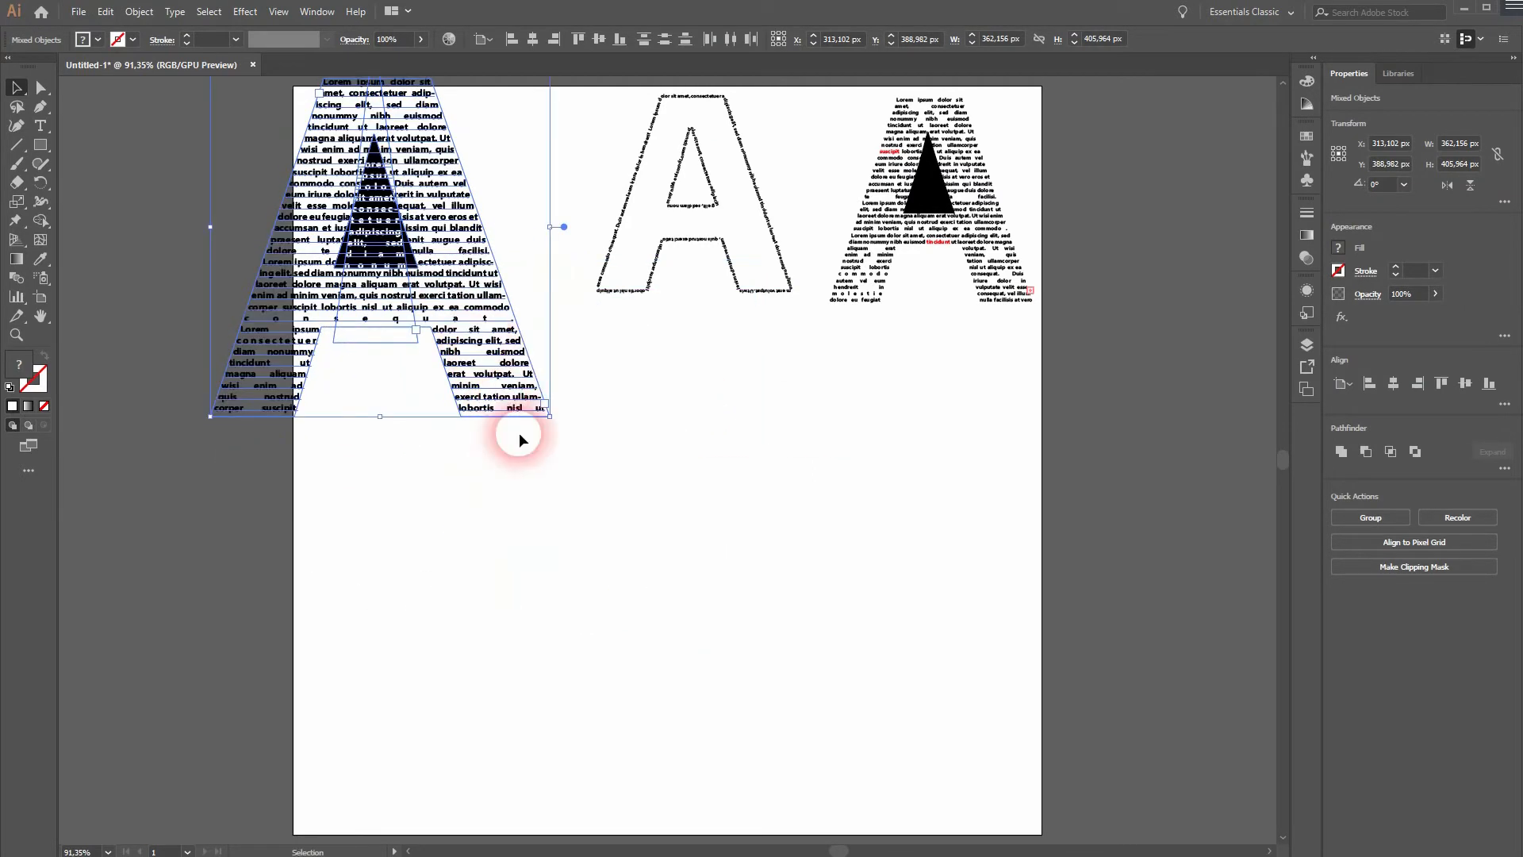
pyautogui.moveTo(544, 415); pyautogui.dragTo(445, 336)
pyautogui.moveTo(402, 225); pyautogui.dragTo(480, 231)
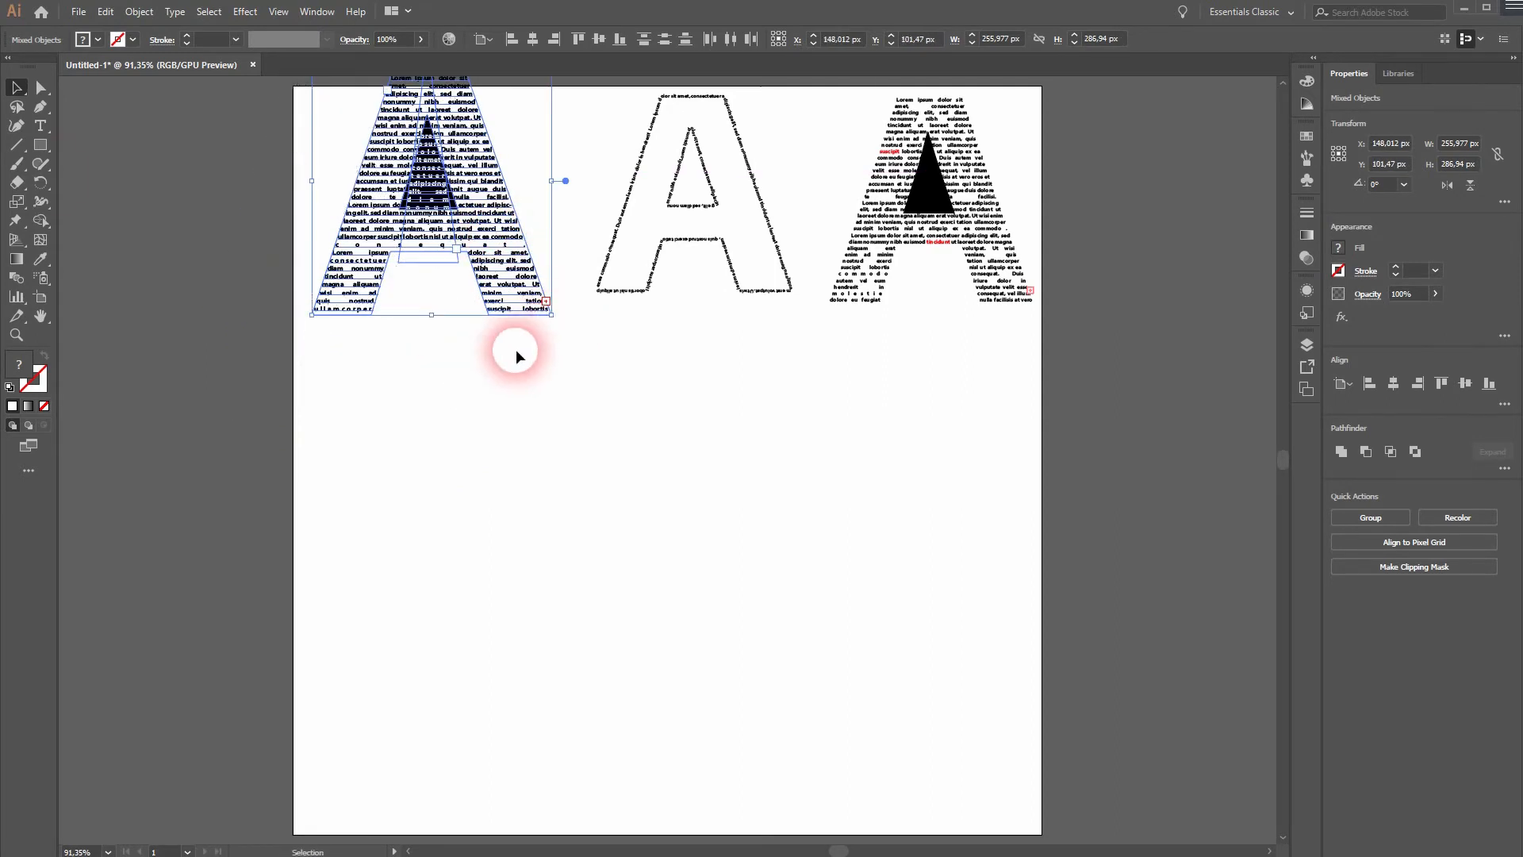
# Add a fourth letter A as text, enlarge it to about 465 pt, and place it below the row of finished letters.
pyautogui.click(40, 128)
pyautogui.click(754, 601)
pyautogui.write('A')
pyautogui.click(15, 87)
pyautogui.moveTo(758, 593); pyautogui.dragTo(1233, 314)
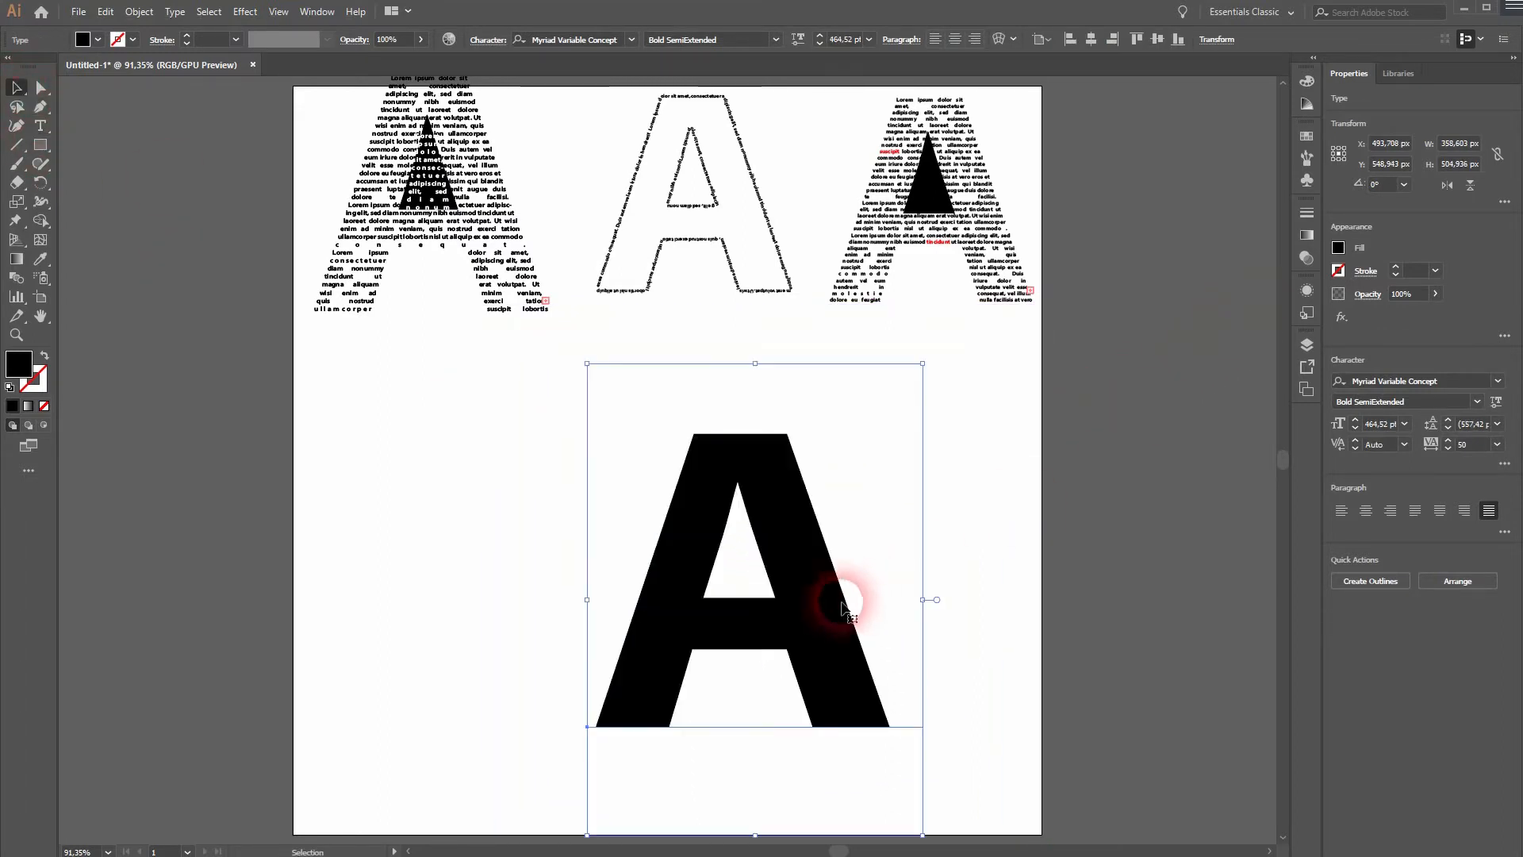
pyautogui.moveTo(849, 602); pyautogui.dragTo(757, 567)
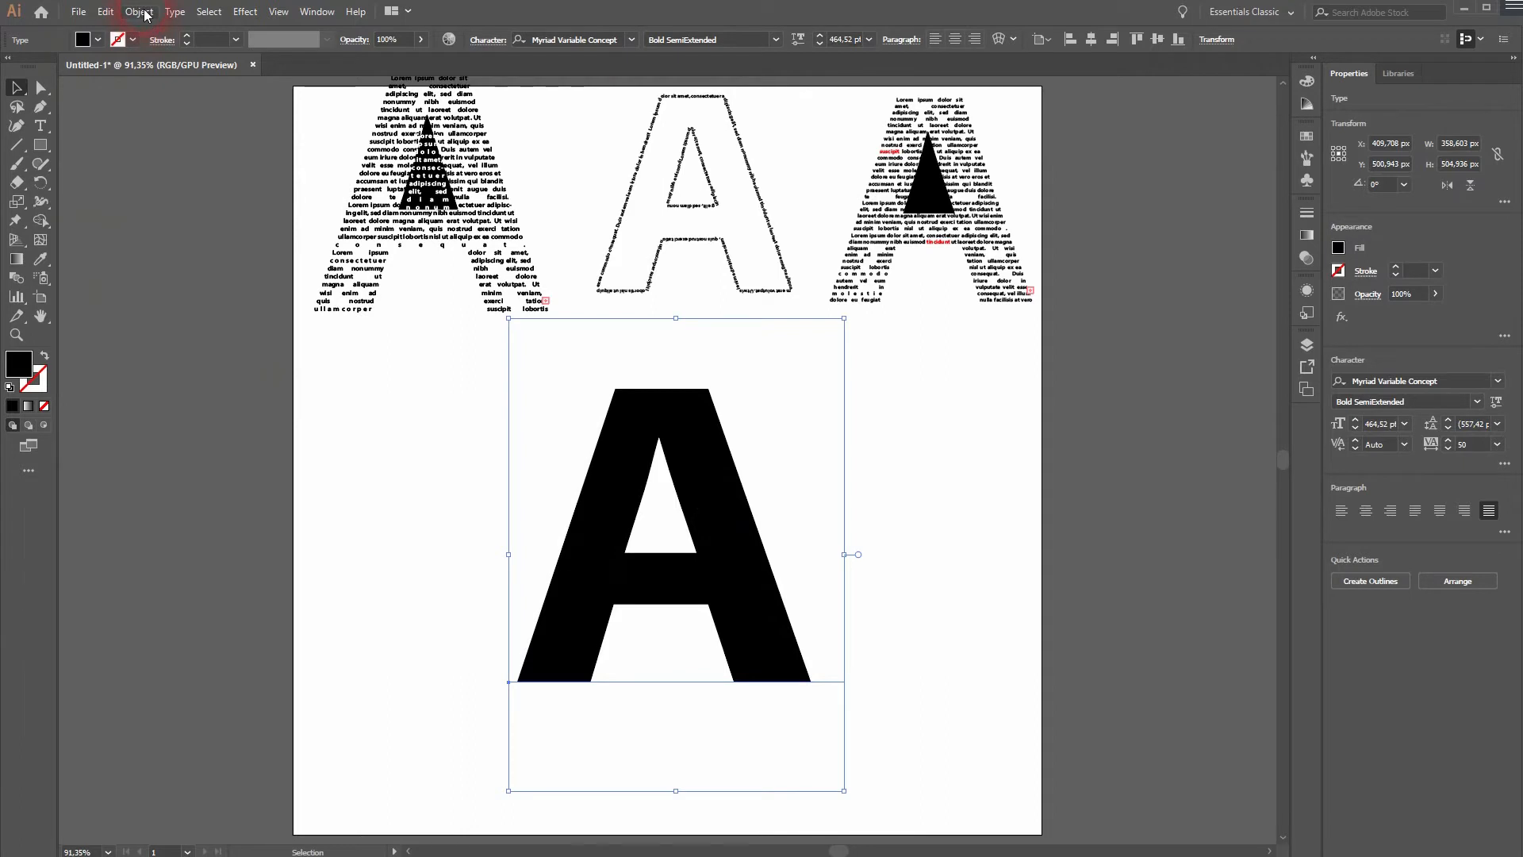
# Expand the fourth A's object and fill, release its compound path, and ungroup the resulting shapes.
pyautogui.click(145, 13)
pyautogui.click(231, 180)
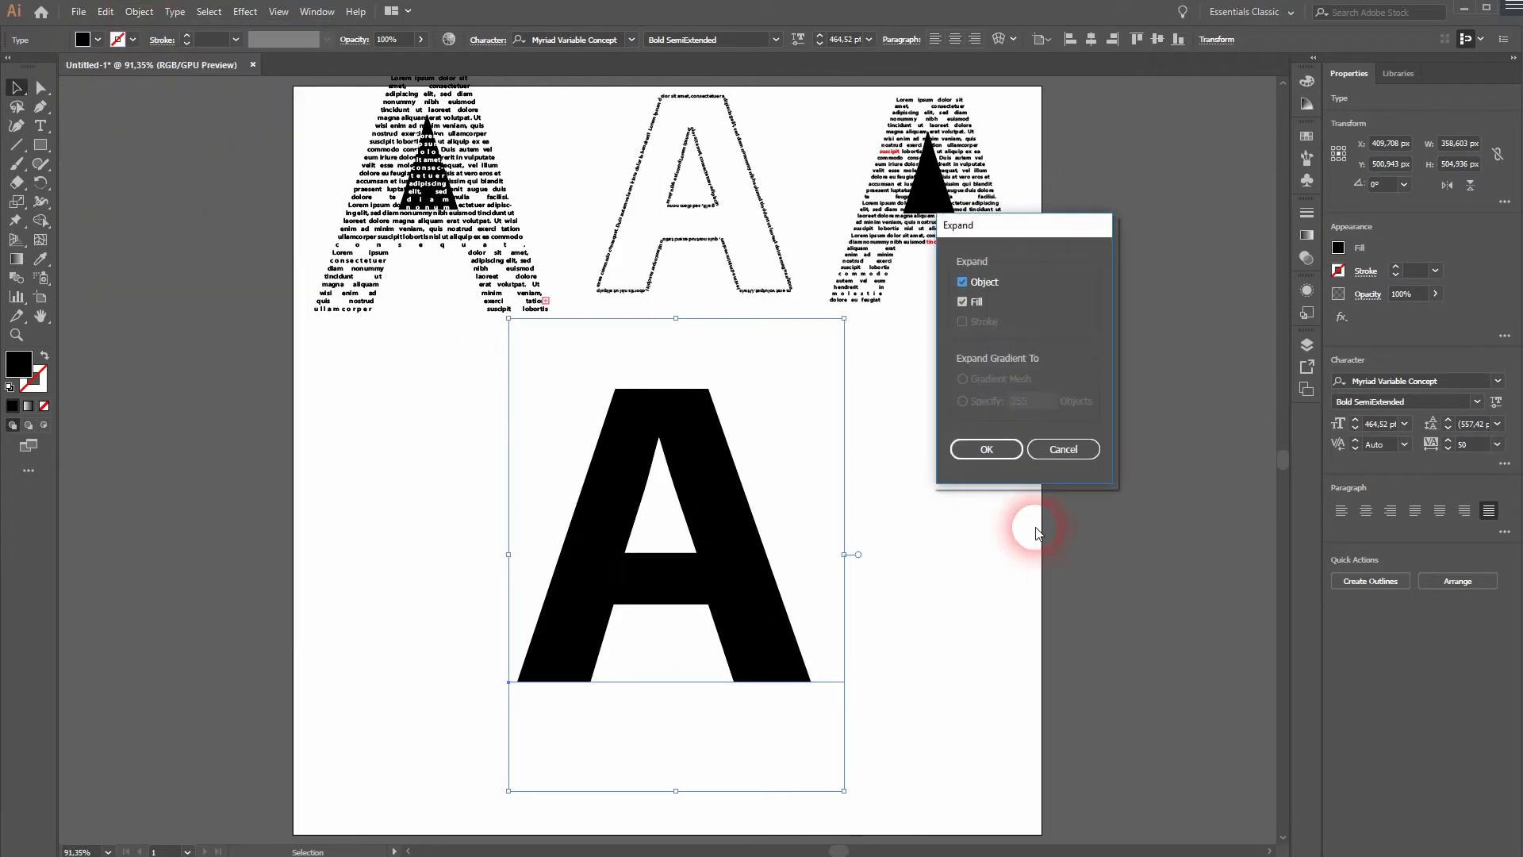
pyautogui.click(982, 451)
pyautogui.click(139, 13)
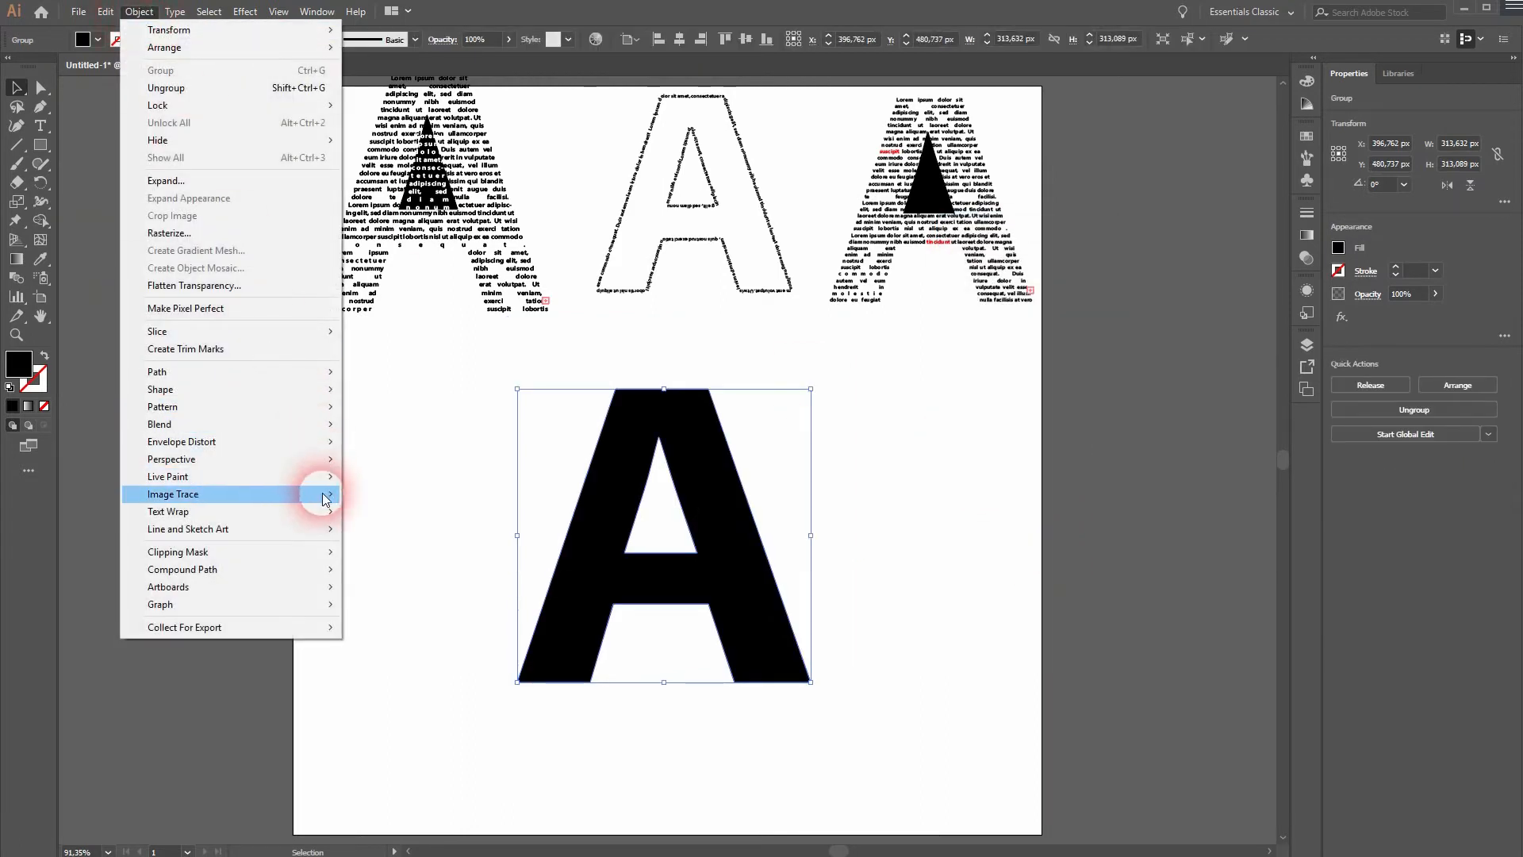
pyautogui.moveTo(323, 571)
pyautogui.click(430, 587)
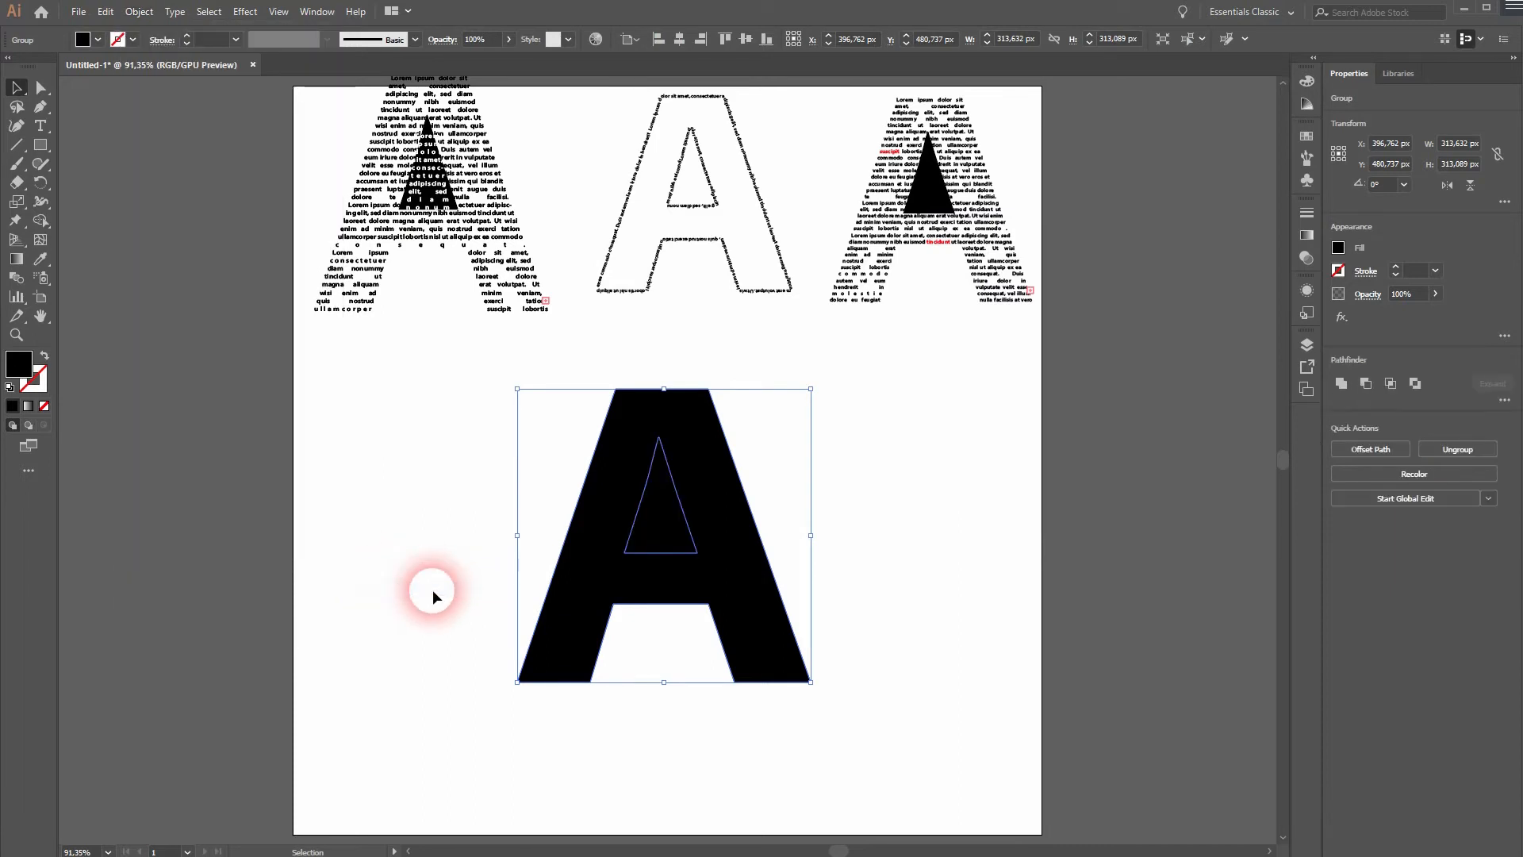
pyautogui.rightClick(698, 544)
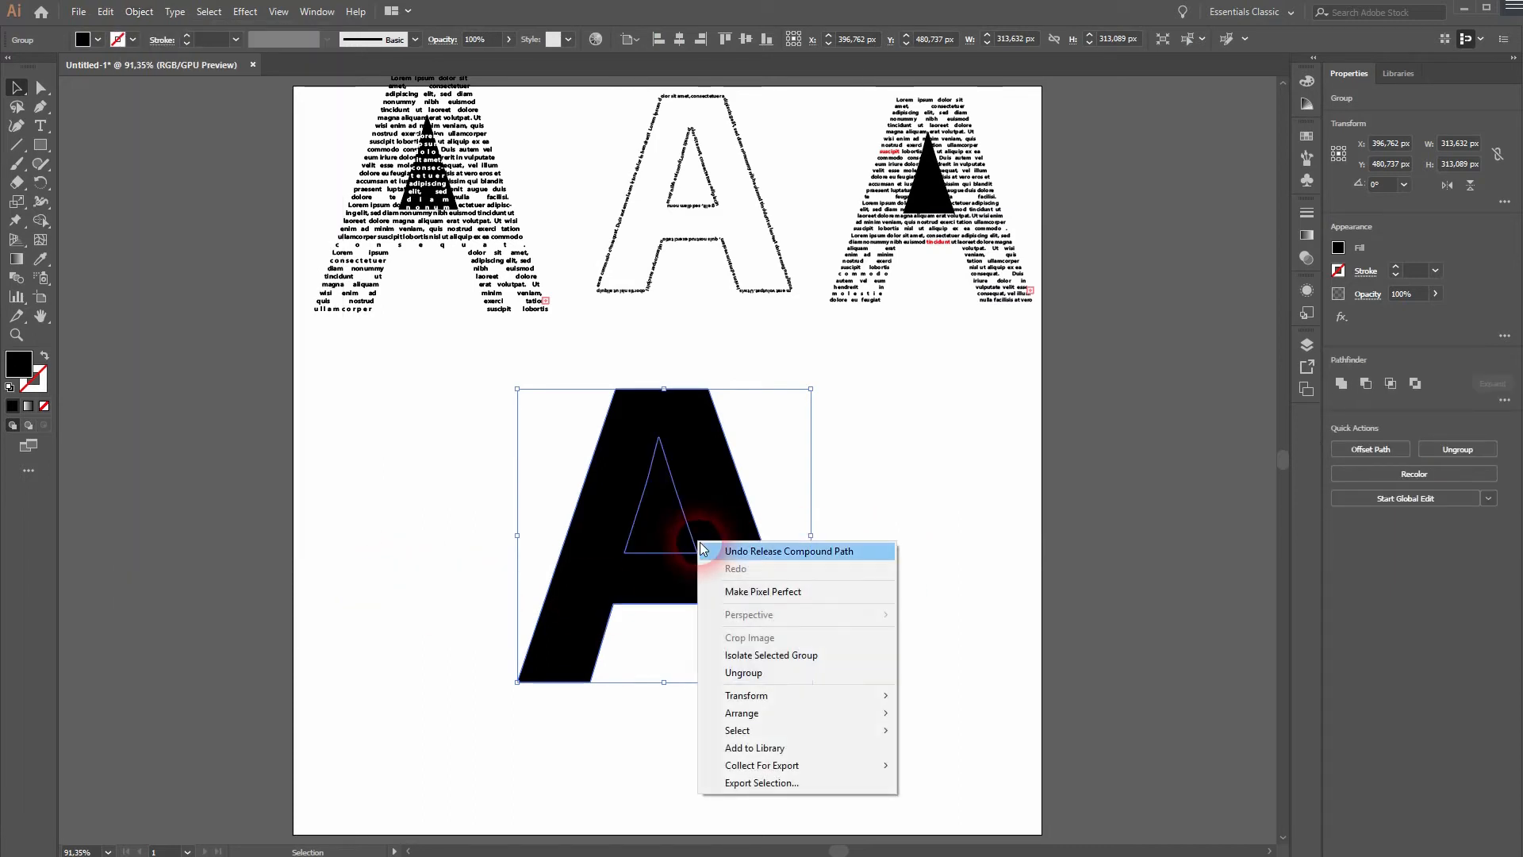
pyautogui.click(782, 670)
# Fill the fourth A's inner triangle with white.
pyautogui.click(944, 604)
pyautogui.click(657, 538)
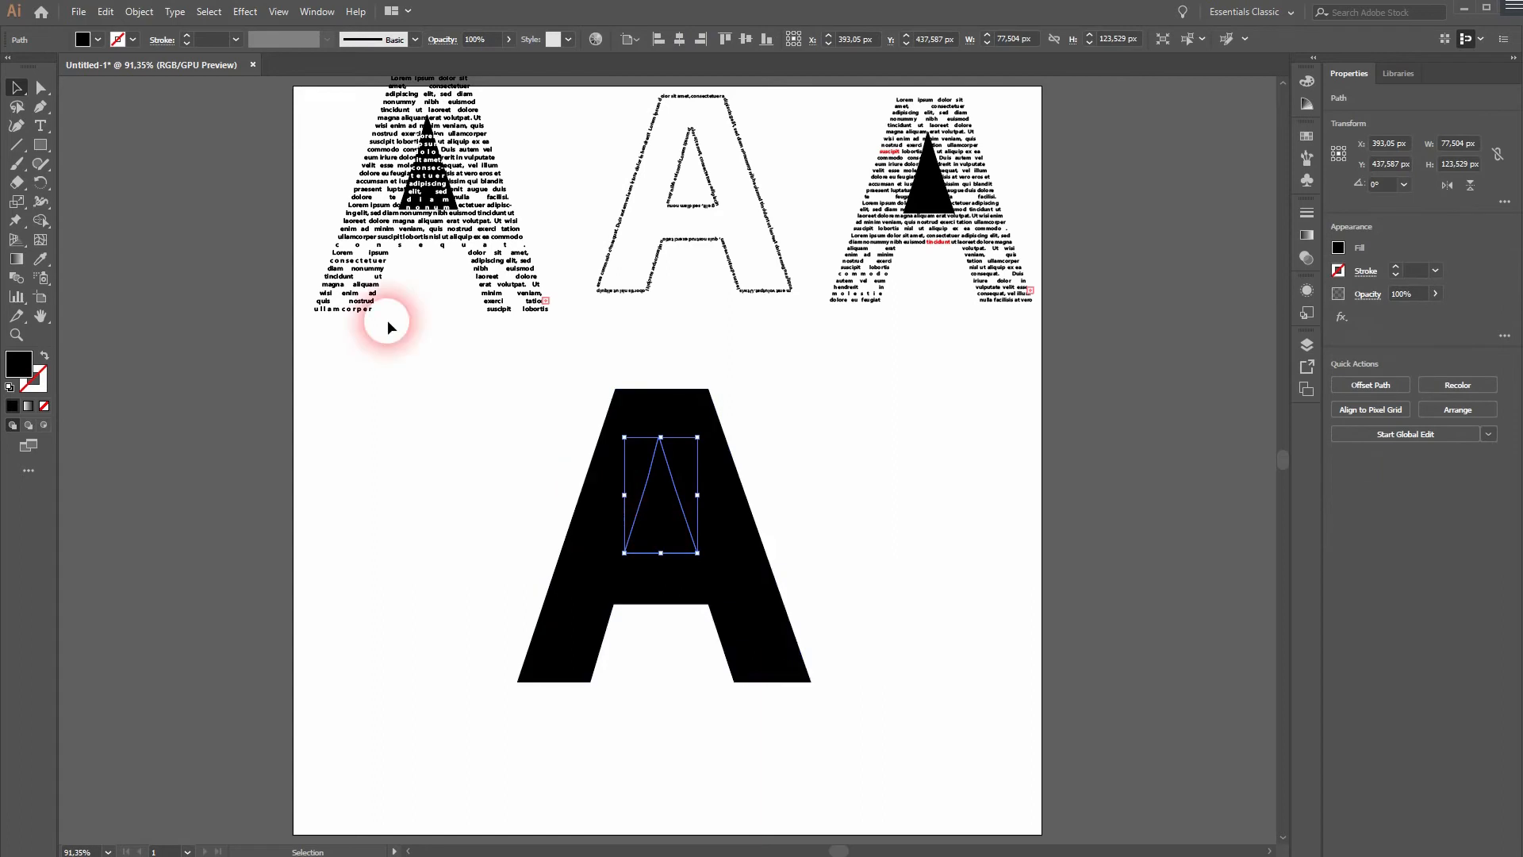
pyautogui.click(98, 39)
pyautogui.click(41, 70)
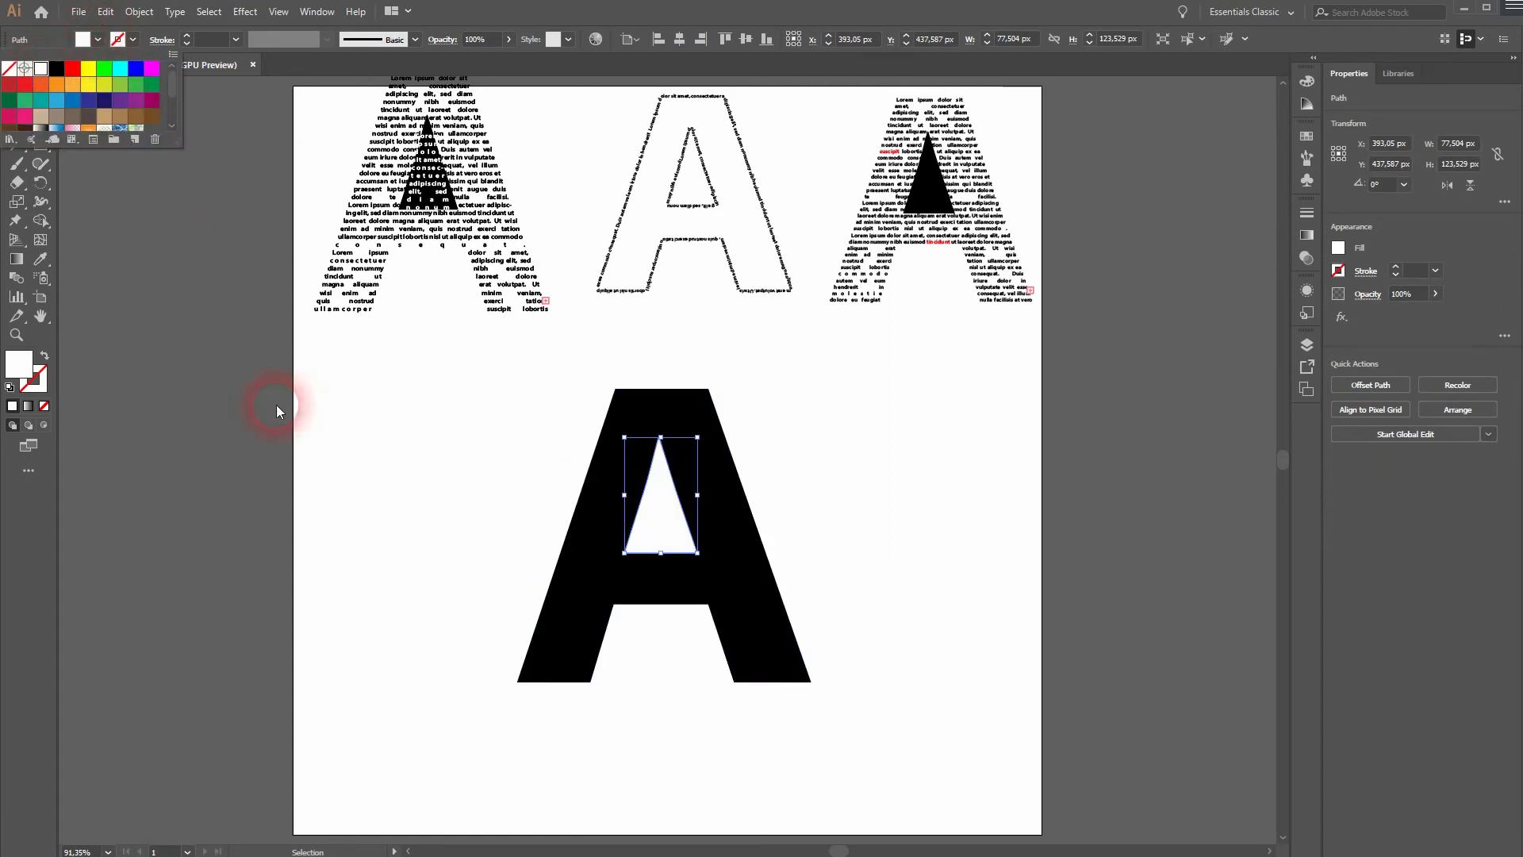
pyautogui.click(274, 406)
# Fill the fourth A's outer shape with placeholder text using the Type tool.
pyautogui.click(559, 570)
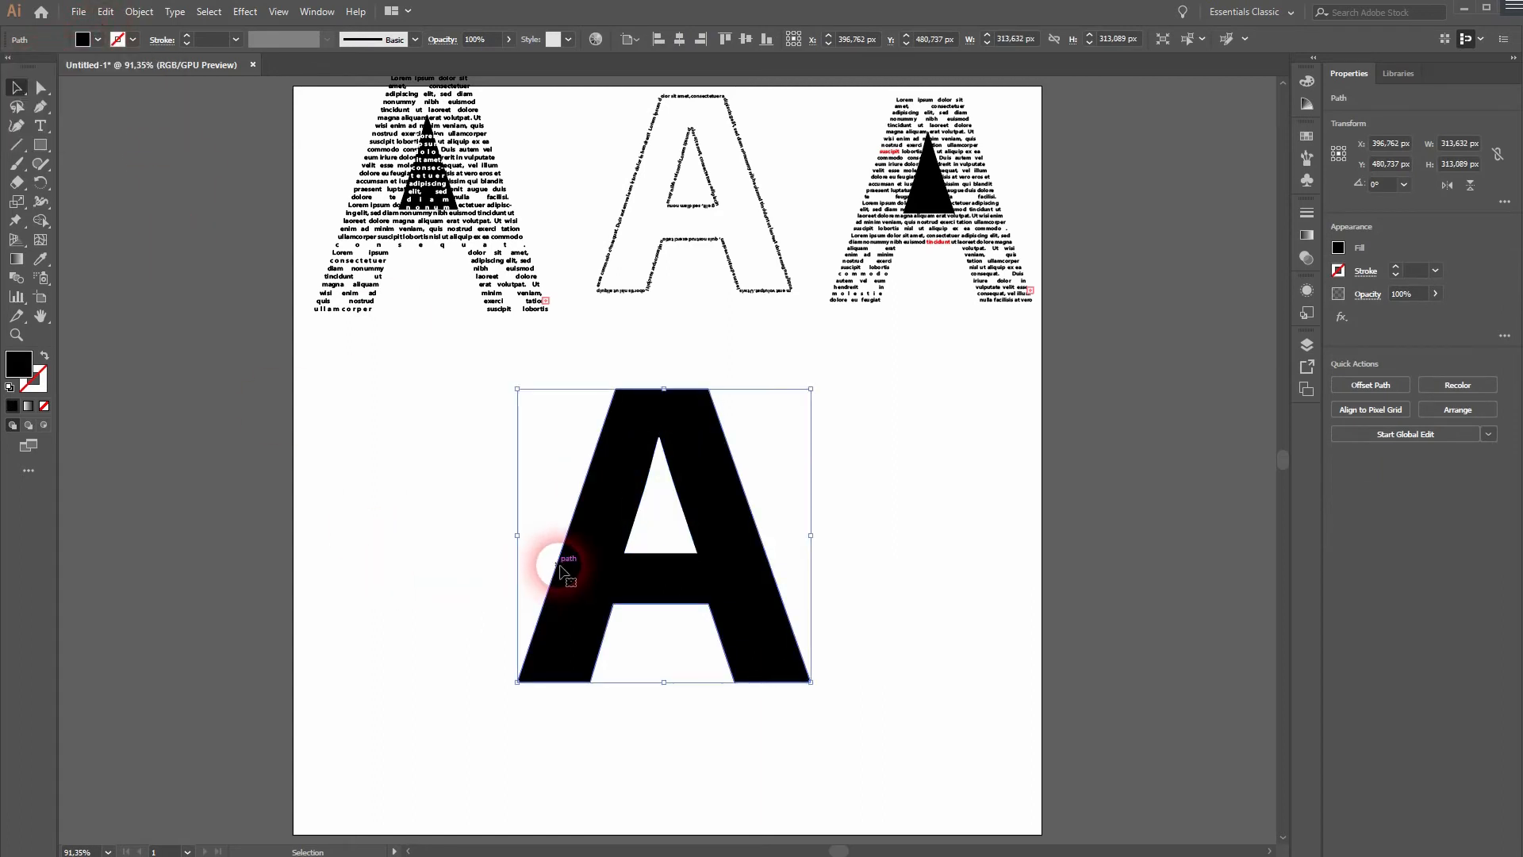
pyautogui.click(40, 125)
pyautogui.click(611, 450)
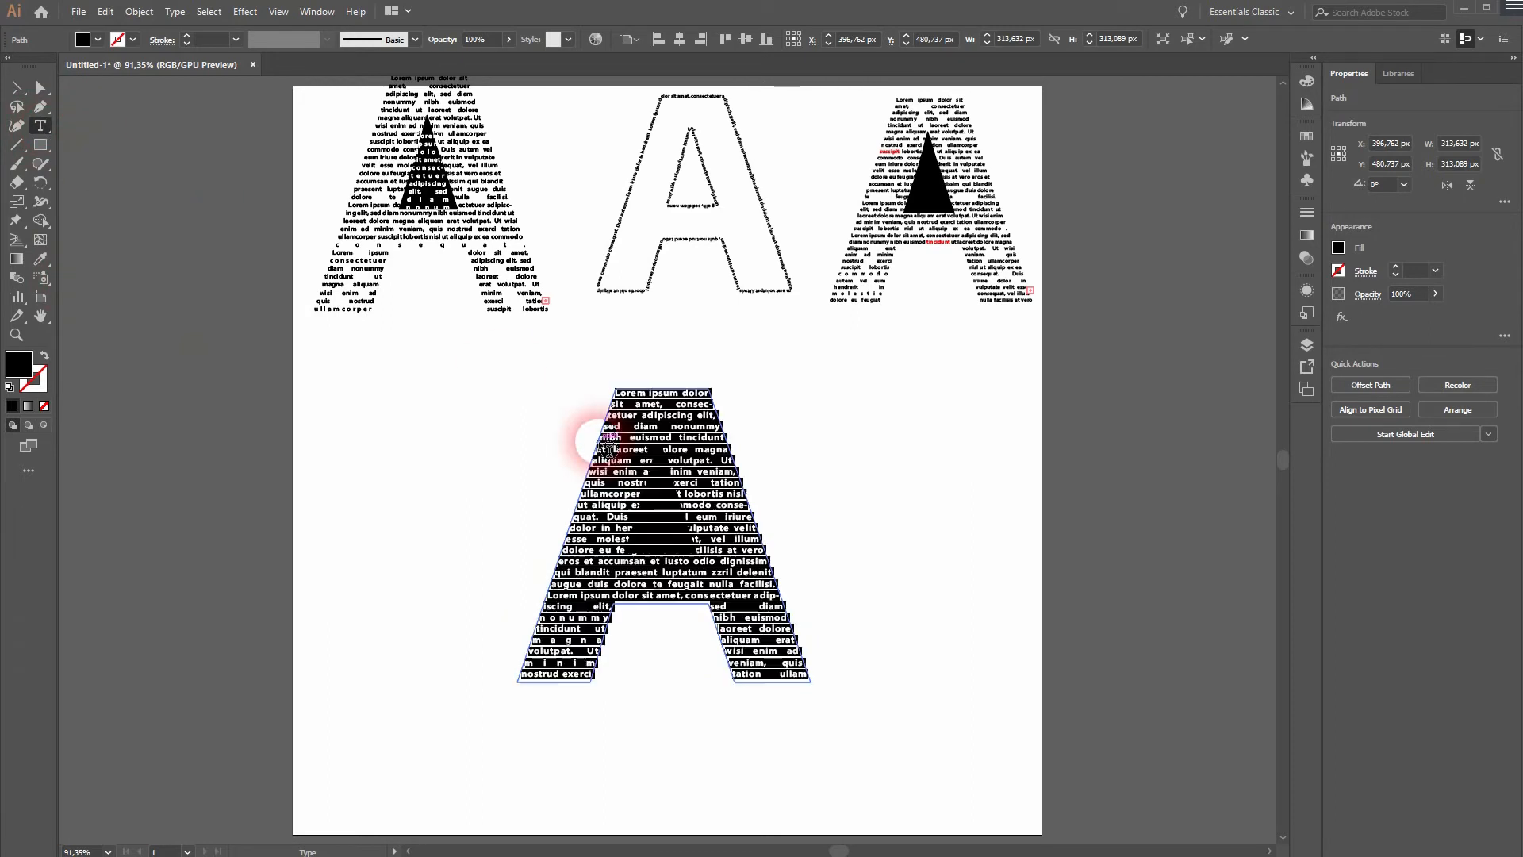
pyautogui.click(19, 92)
pyautogui.click(452, 697)
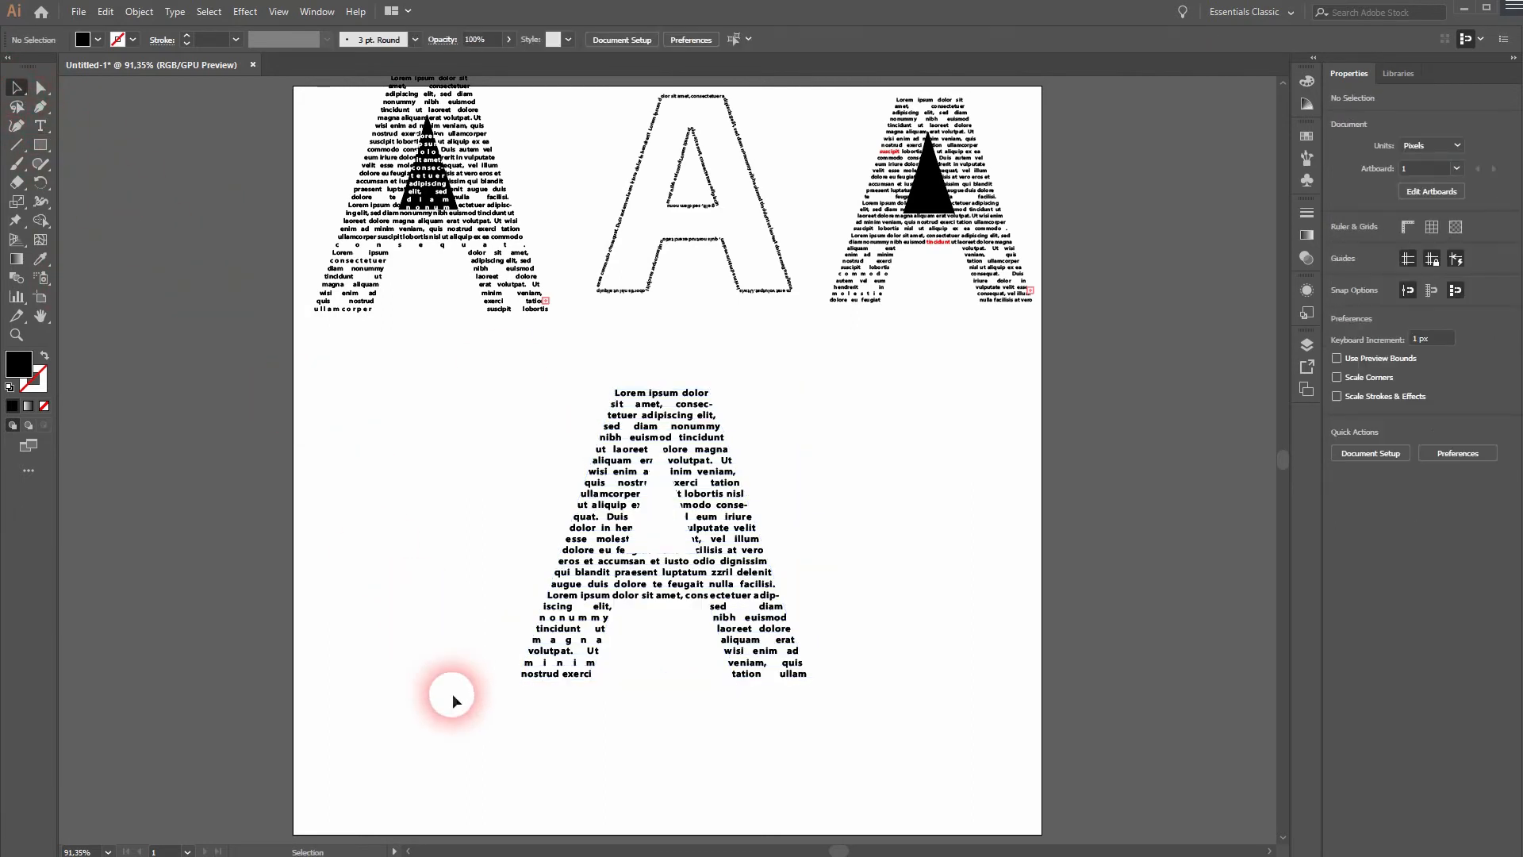
# Scale the complete fourth A down to about 278 by 277 px and move it closer to the upper row.
pyautogui.moveTo(469, 739); pyautogui.dragTo(849, 516)
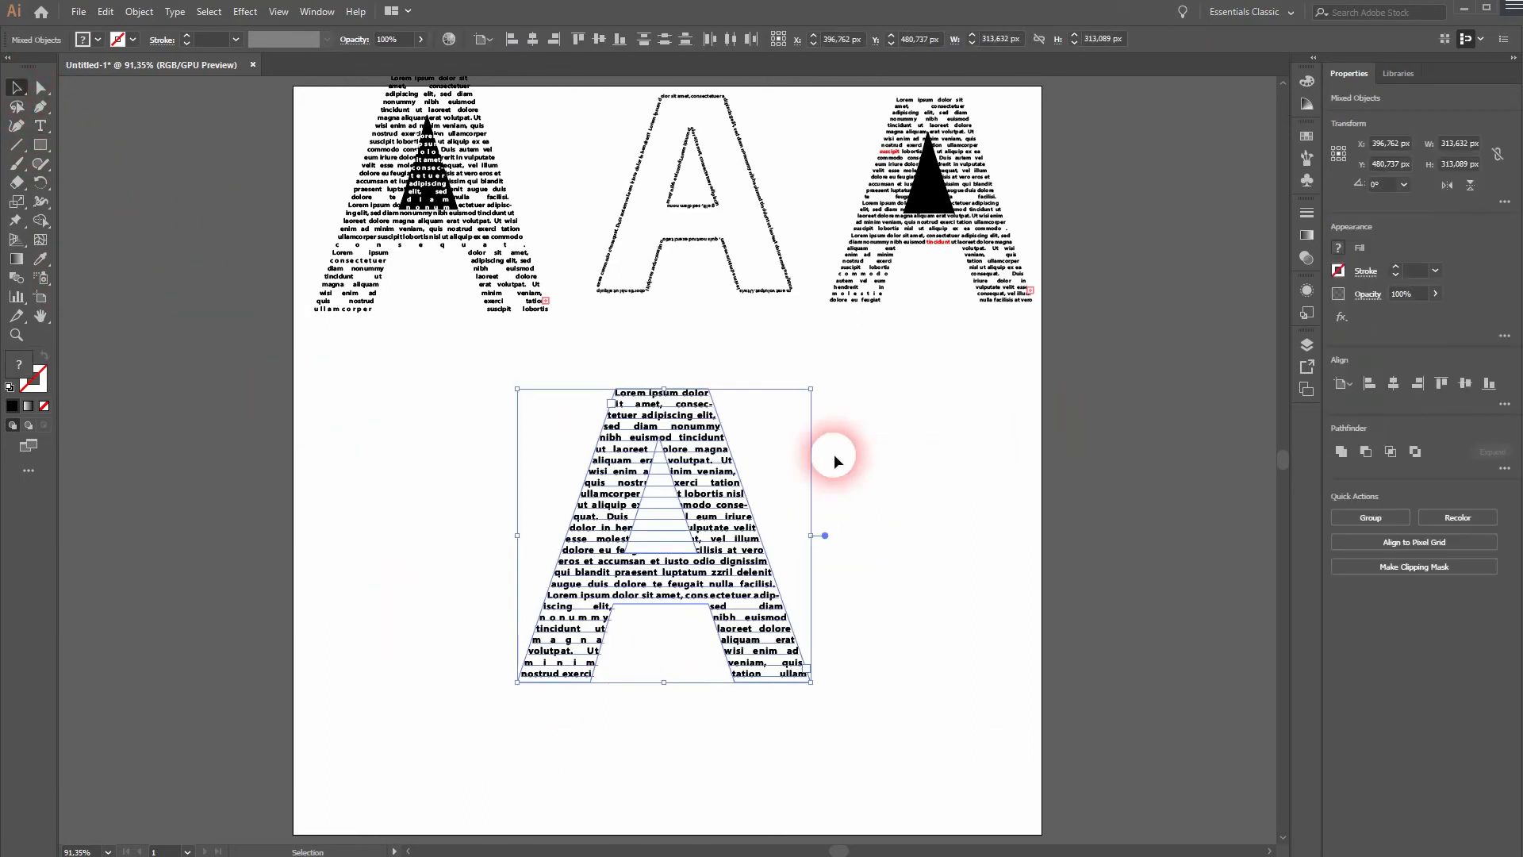
pyautogui.moveTo(811, 390); pyautogui.dragTo(795, 405)
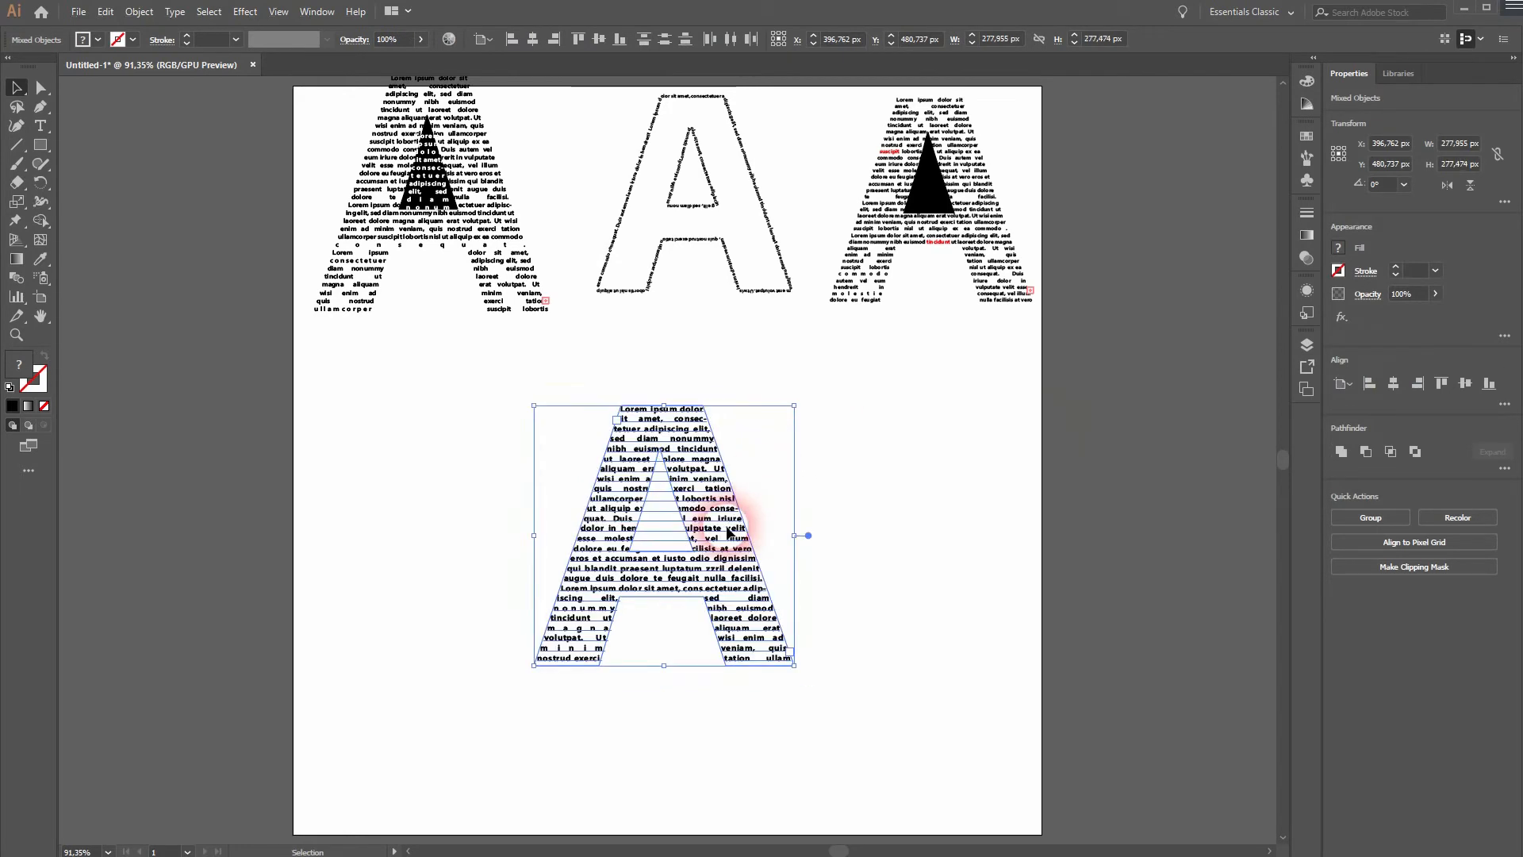
pyautogui.moveTo(728, 532); pyautogui.dragTo(758, 476)
pyautogui.click(468, 556)
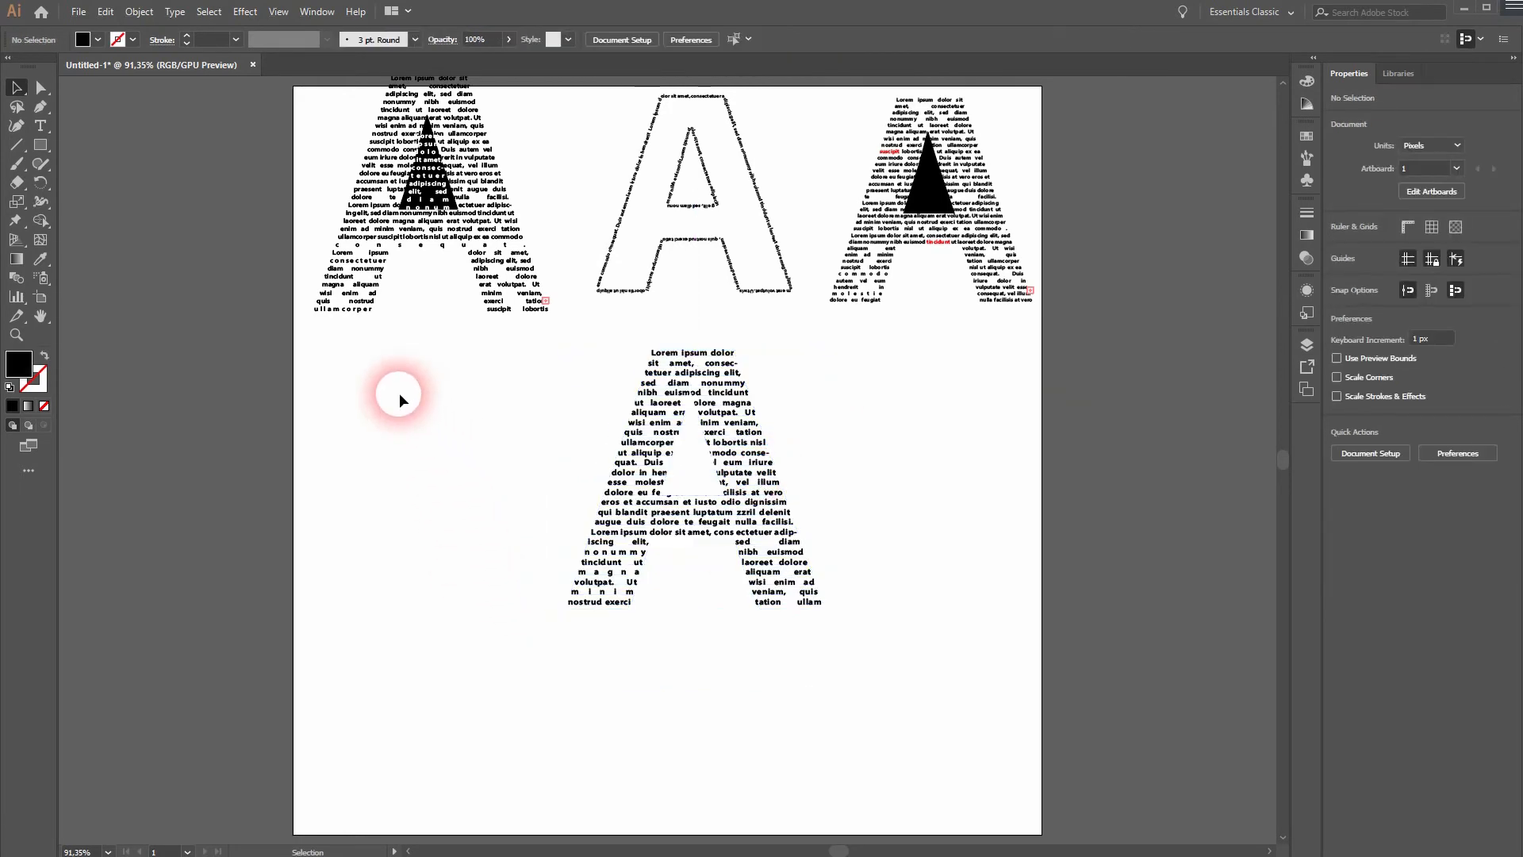
# Try moving the fourth A's outer text and the upper three letters further down the artboard.
pyautogui.moveTo(628, 454); pyautogui.dragTo(605, 585)
pyautogui.moveTo(408, 349); pyautogui.dragTo(877, 359)
pyautogui.click(920, 603)
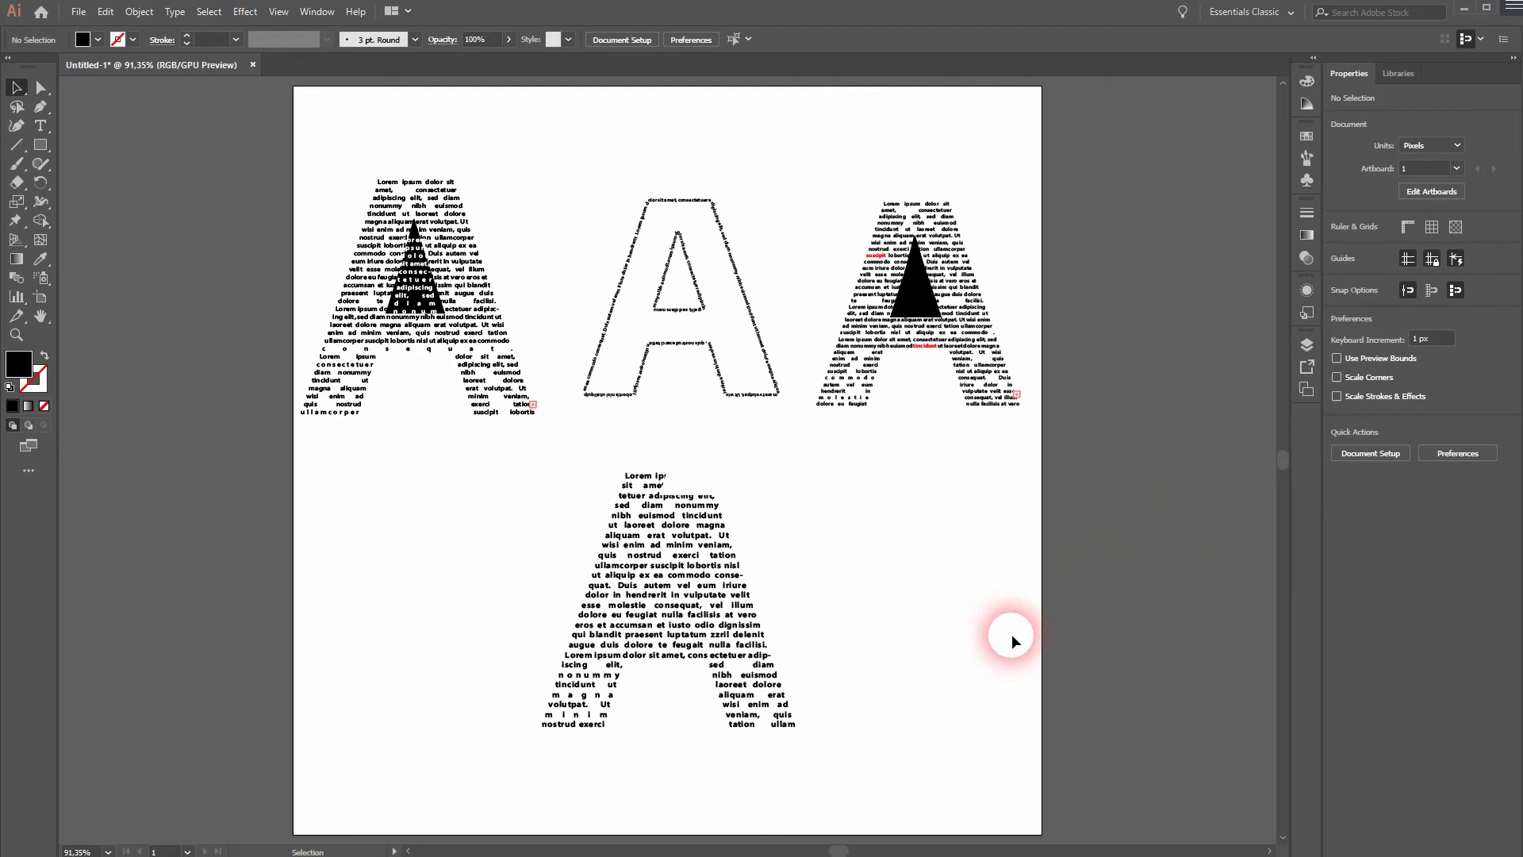
pyautogui.click(677, 476)
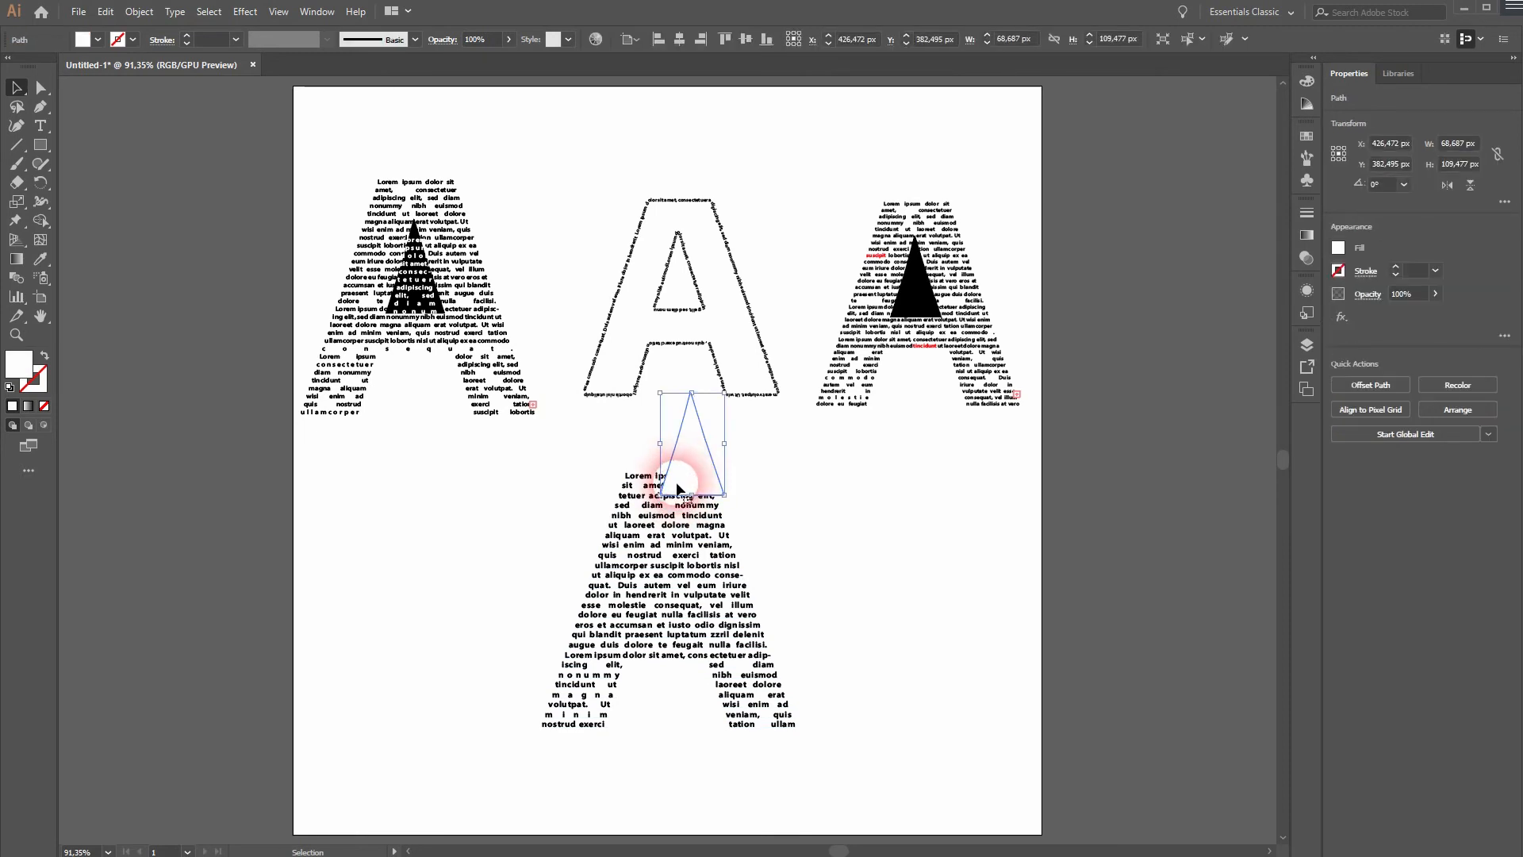
# Undo the last moves of the letters.
pyautogui.hotkey('ctrl', 'z')
pyautogui.hotkey('ctrl', 'z')
pyautogui.hotkey('ctrl', 'z')
# Move the fourth A together with its inner triangle lower on the artboard, and move the upper three letters down above it.
pyautogui.moveTo(500, 668); pyautogui.dragTo(611, 613)
pyautogui.moveTo(774, 445); pyautogui.dragTo(716, 617)
pyautogui.moveTo(452, 364); pyautogui.dragTo(964, 184)
pyautogui.moveTo(866, 223); pyautogui.dragTo(864, 389)
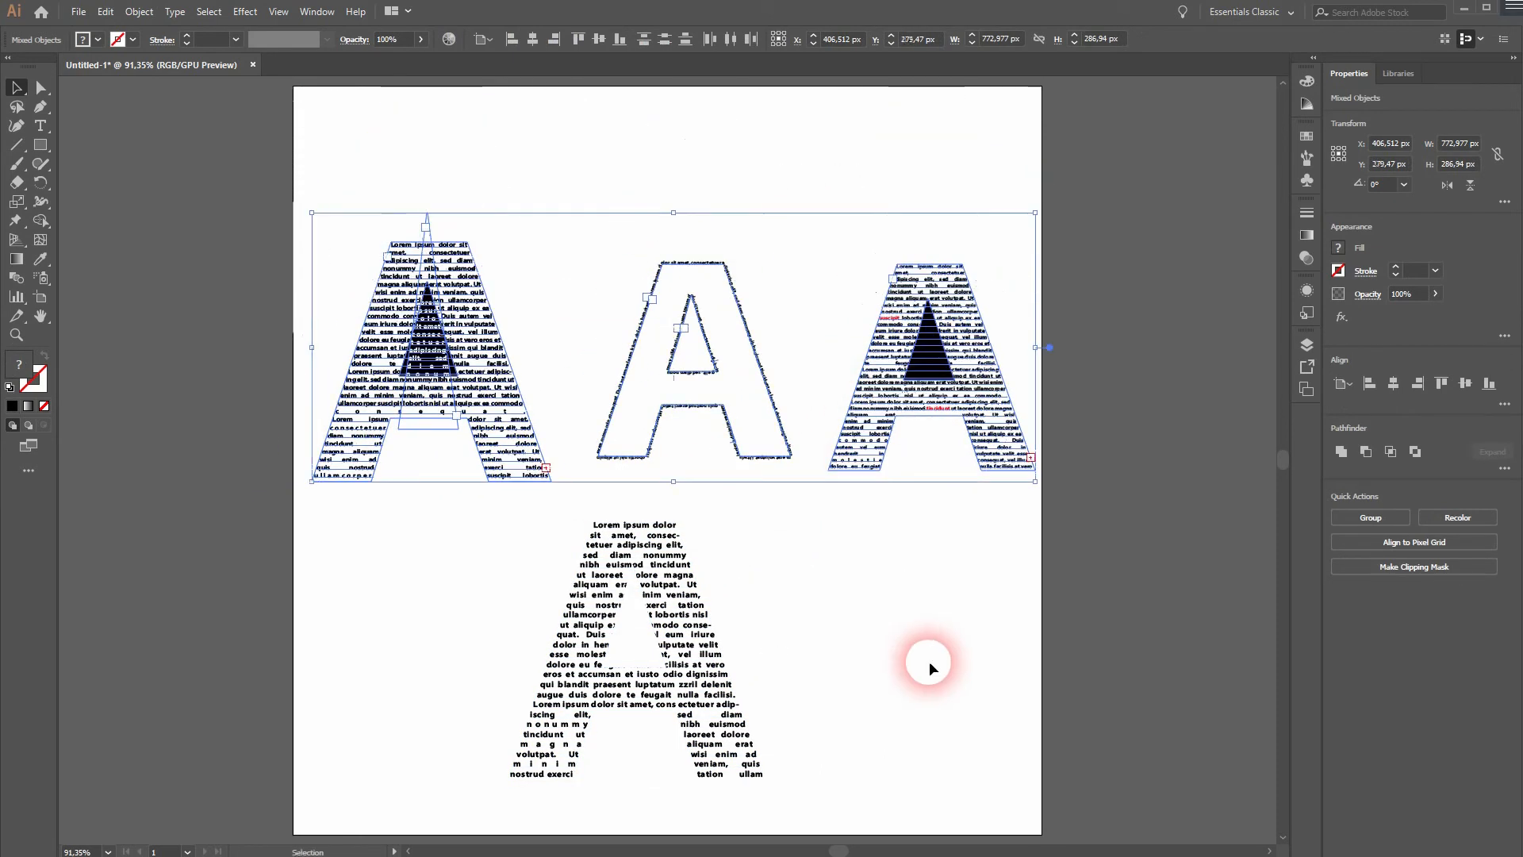
pyautogui.click(929, 660)
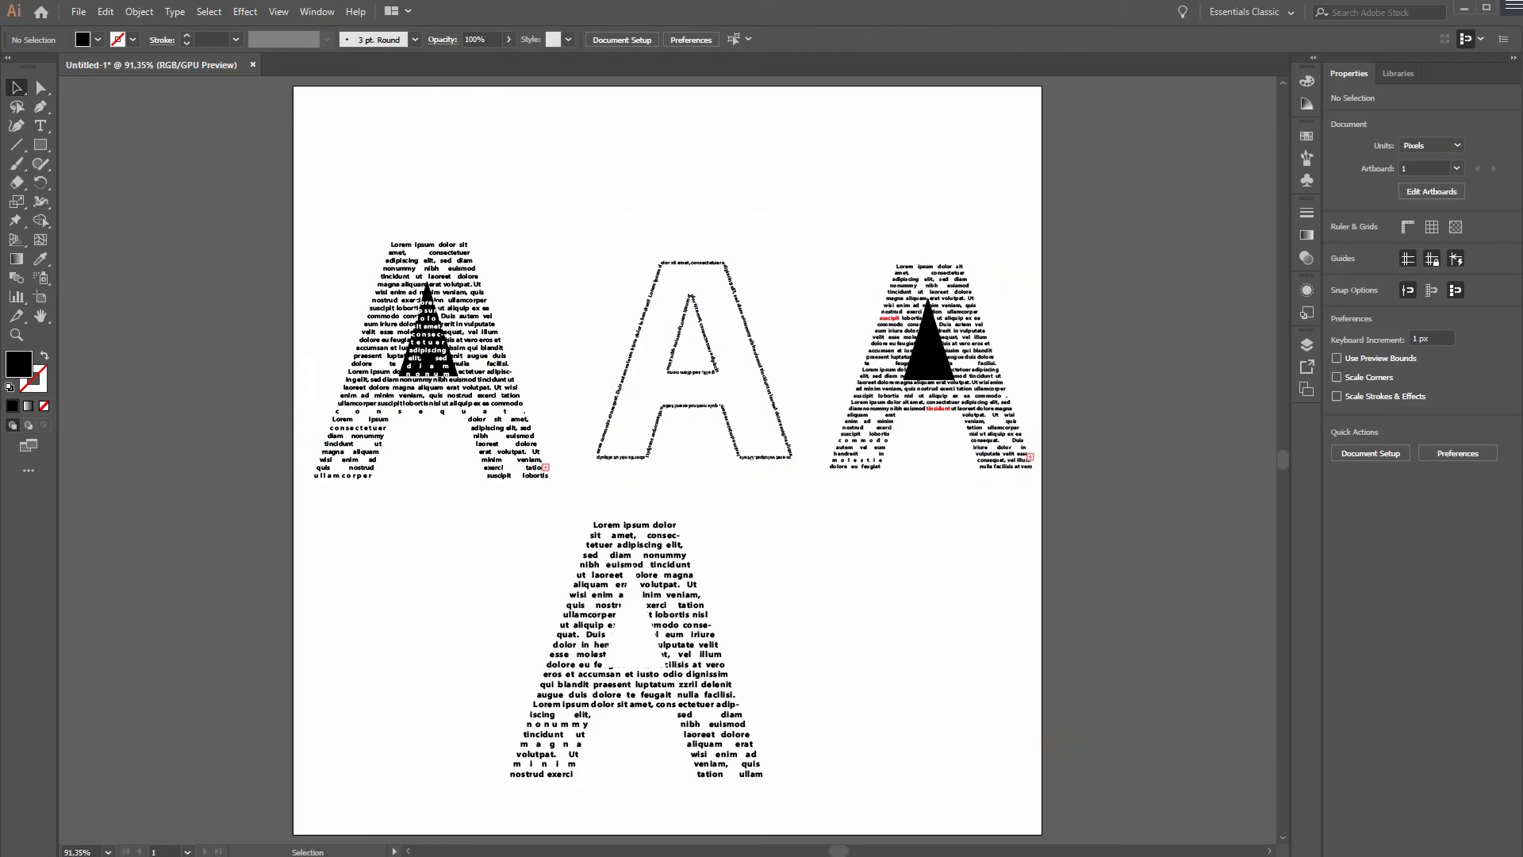